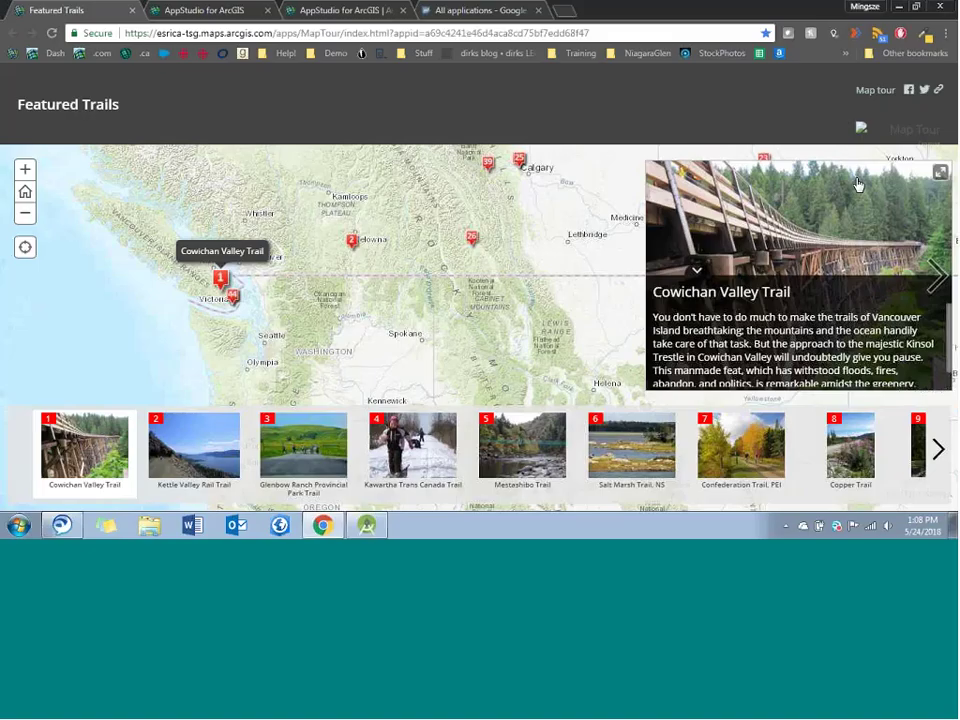
# - Return to the Featured Trails map tour page in Chrome
pyautogui.hotkey('alt', 'Tab')
pyautogui.hotkey('alt', 'Tab')
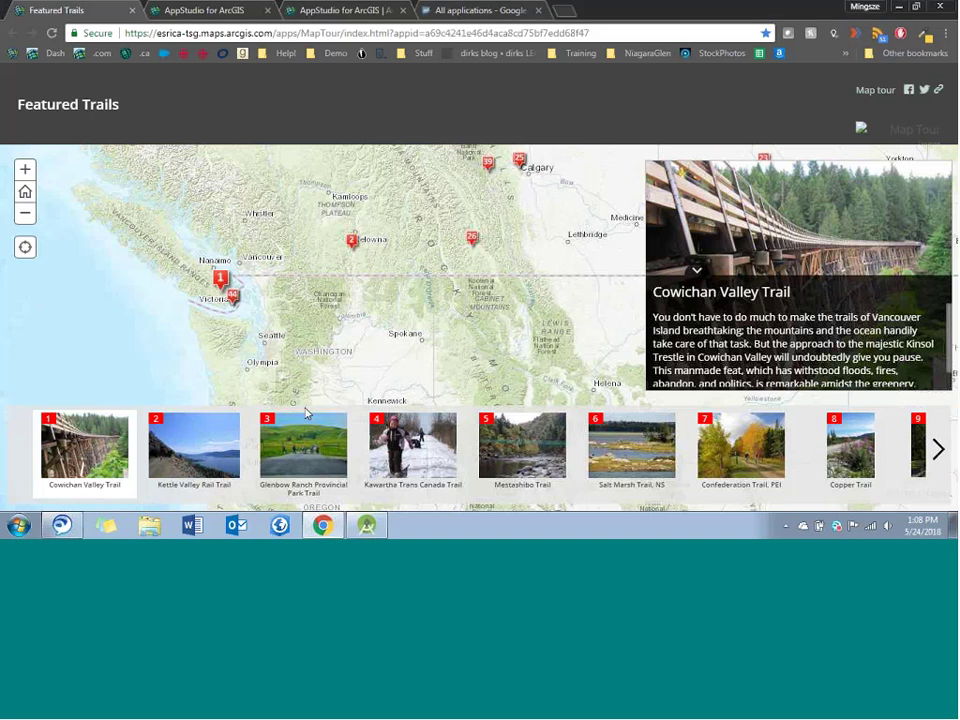
# - Sign out and back in on the AppStudio website, then view My Apps listing three apps
pyautogui.click(193, 11)
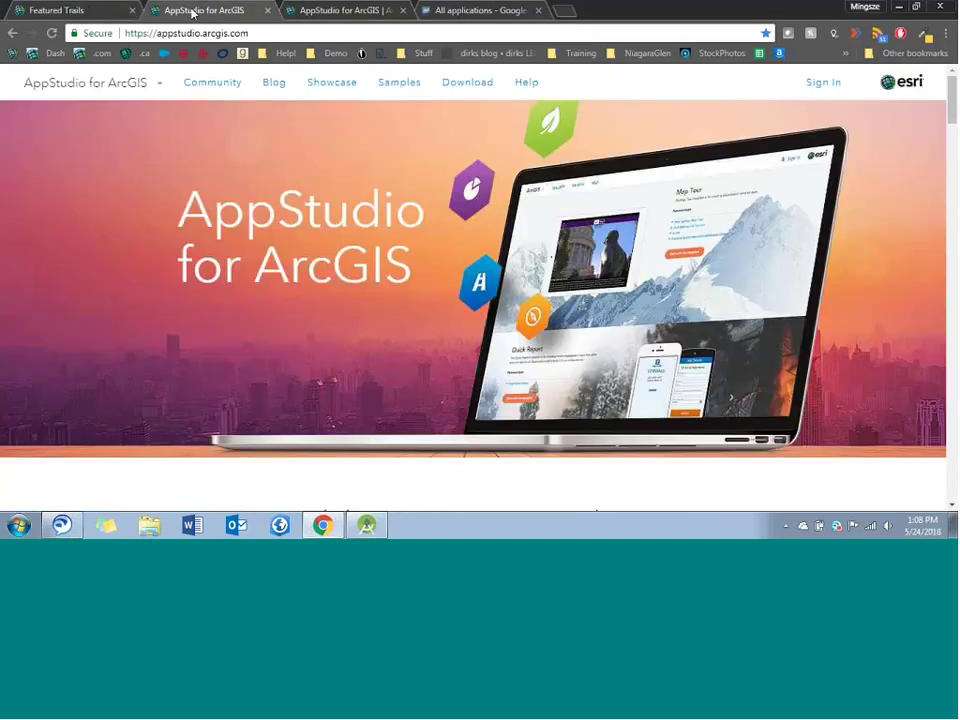
pyautogui.click(820, 83)
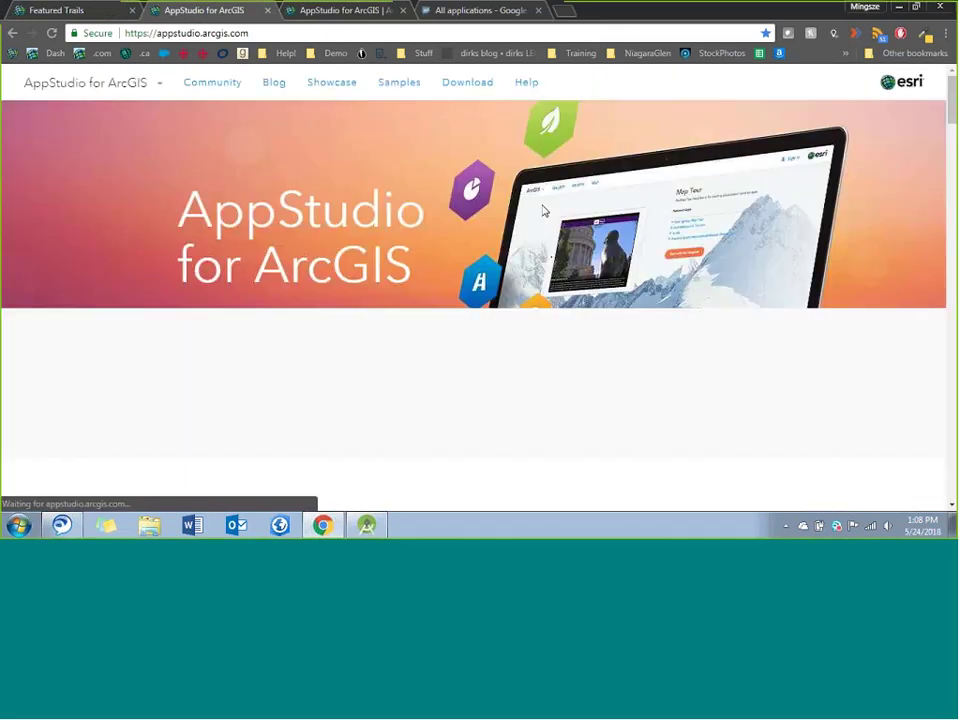
pyautogui.click(889, 83)
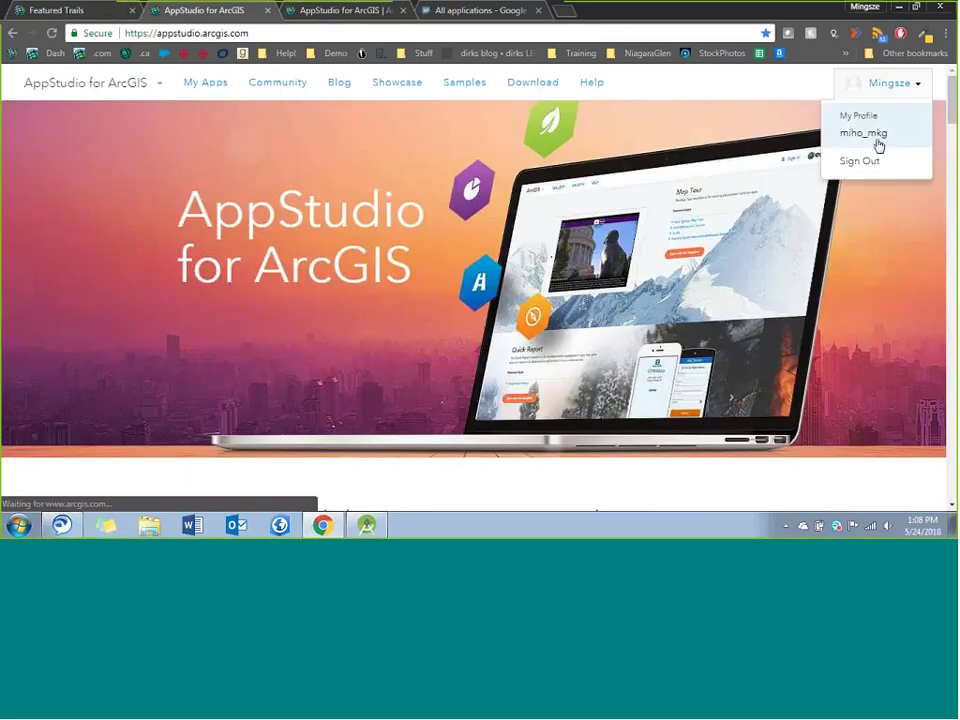
pyautogui.click(864, 158)
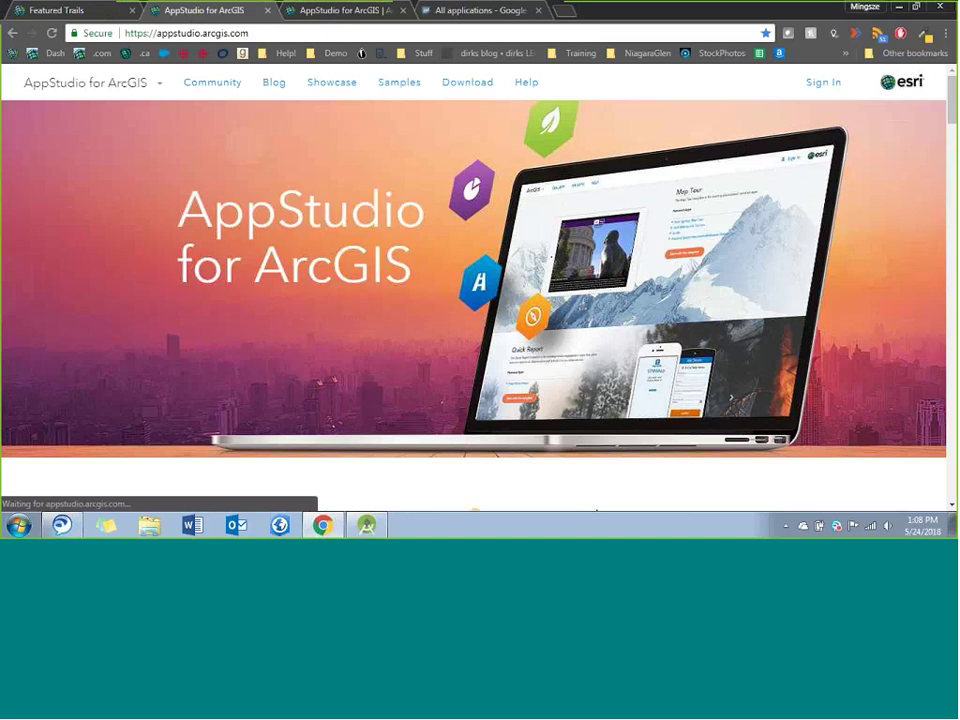
pyautogui.click(830, 87)
pyautogui.click(534, 287)
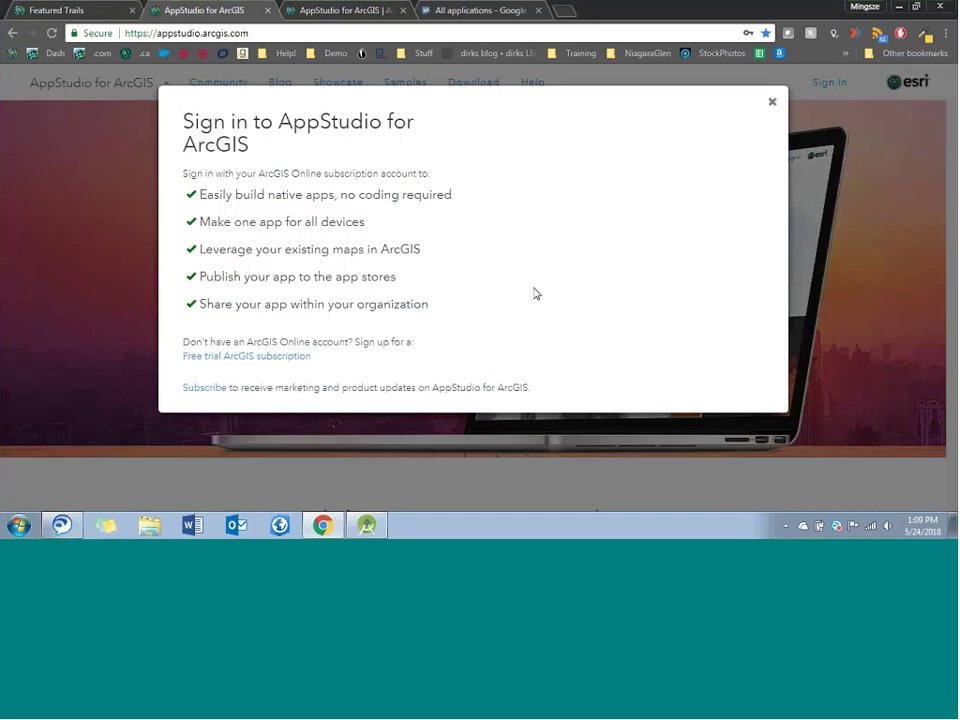
pyautogui.click(216, 88)
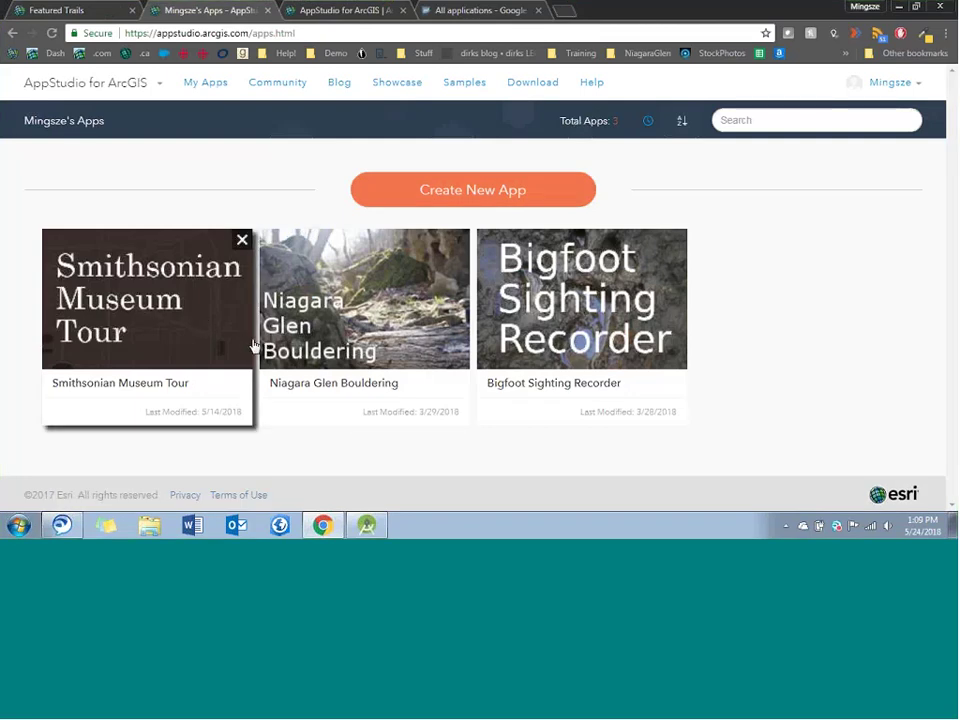
# - Start a new app and browse the Map Tour, Map Viewer and Quick Report templates
pyautogui.click(397, 204)
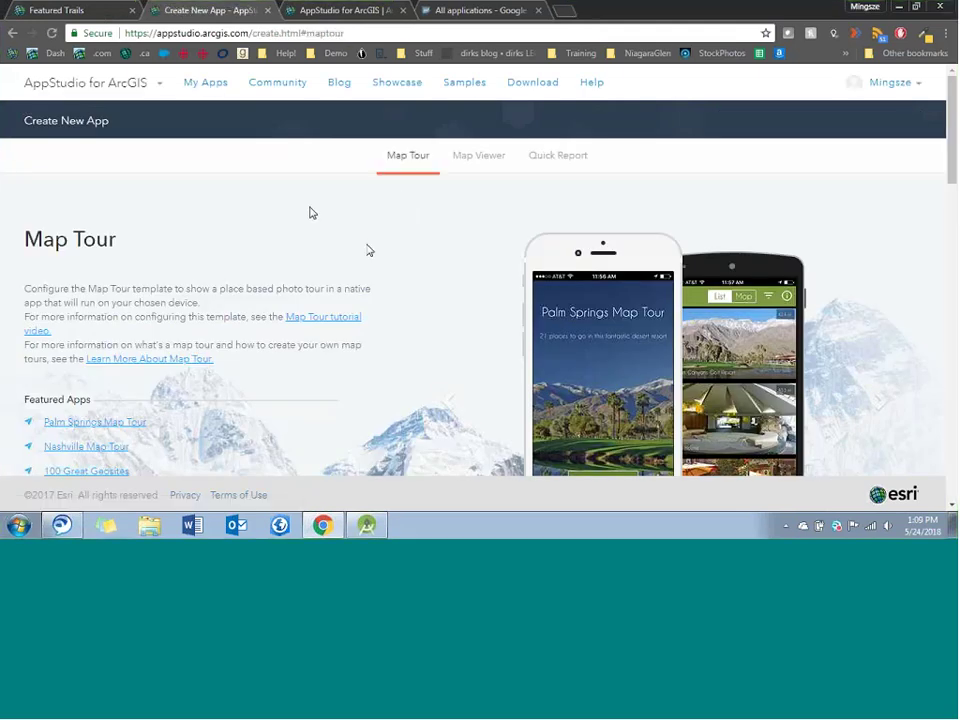
pyautogui.scroll(-1, 283, 265)
pyautogui.scroll(1, 280, 270)
pyautogui.scroll(-1, 280, 259)
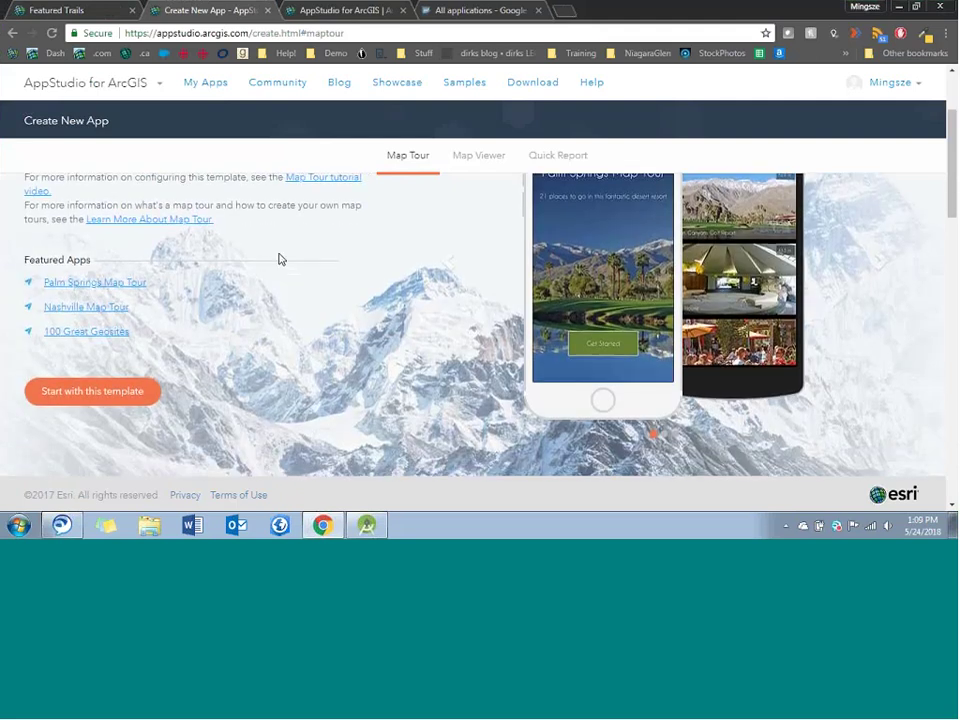
pyautogui.scroll(1, 280, 259)
pyautogui.scroll(-2, 280, 259)
pyautogui.scroll(2, 276, 263)
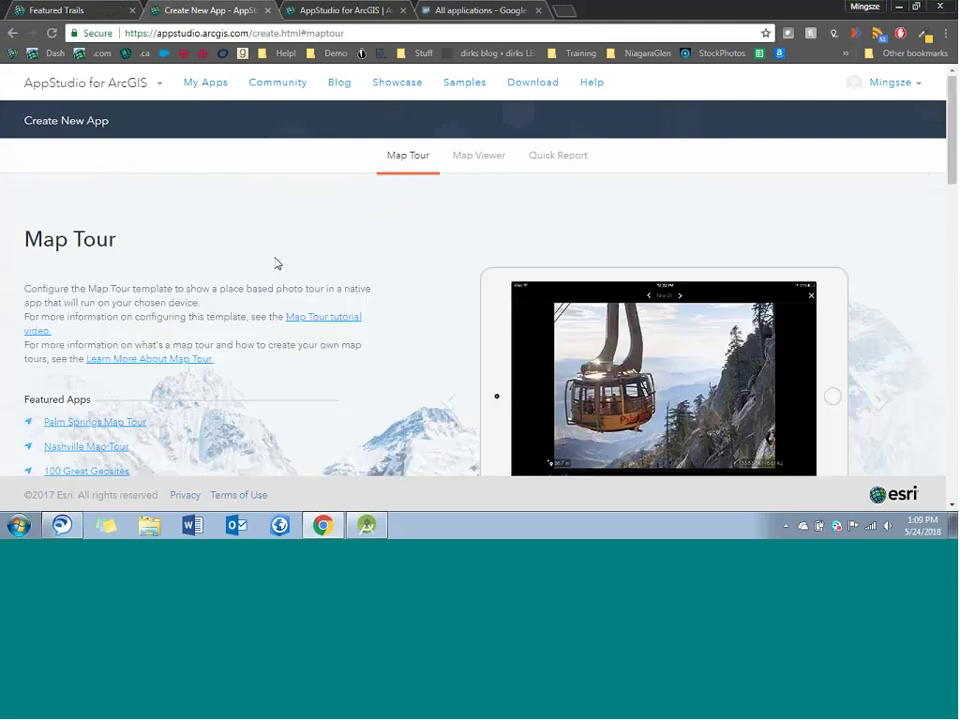
pyautogui.scroll(-3, 276, 263)
pyautogui.scroll(-2, 277, 263)
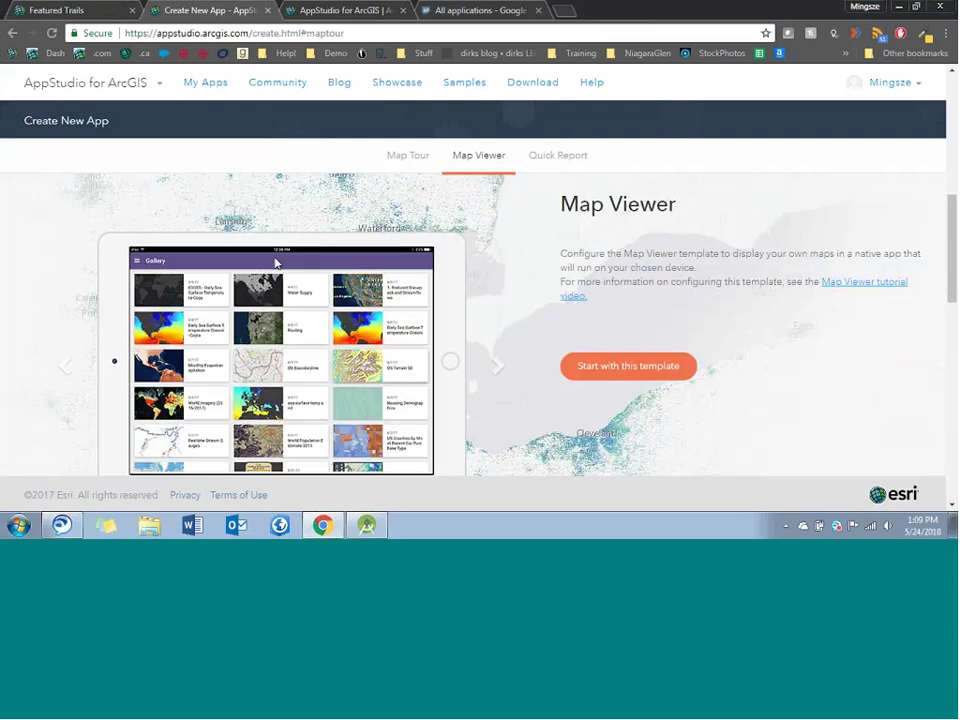
pyautogui.scroll(-4, 338, 338)
pyautogui.scroll(2, 285, 350)
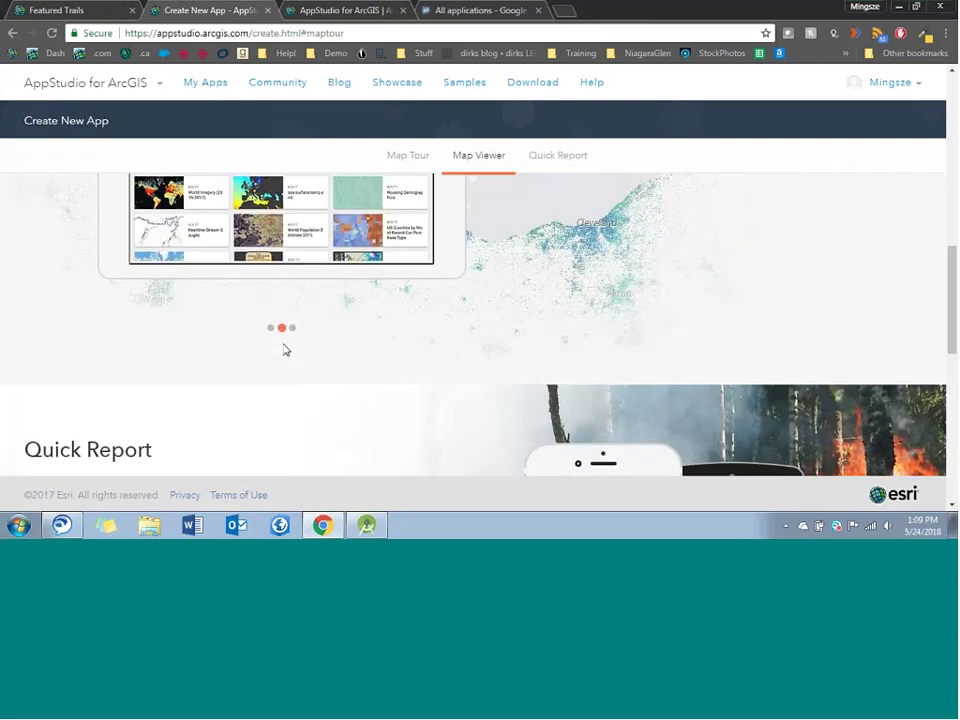
pyautogui.scroll(3, 285, 350)
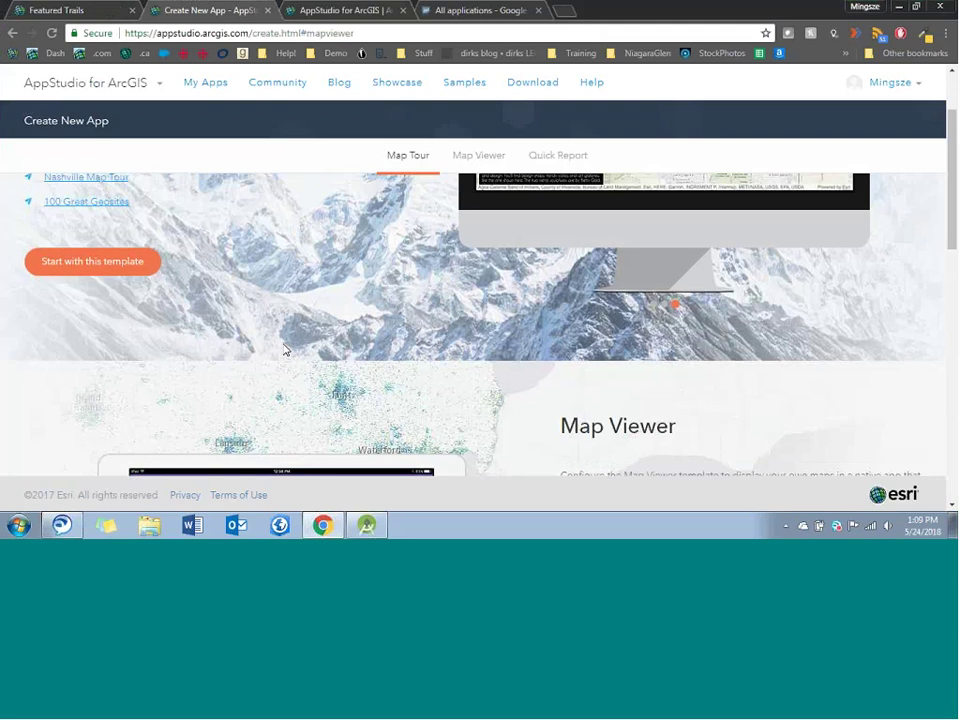
pyautogui.scroll(3, 284, 350)
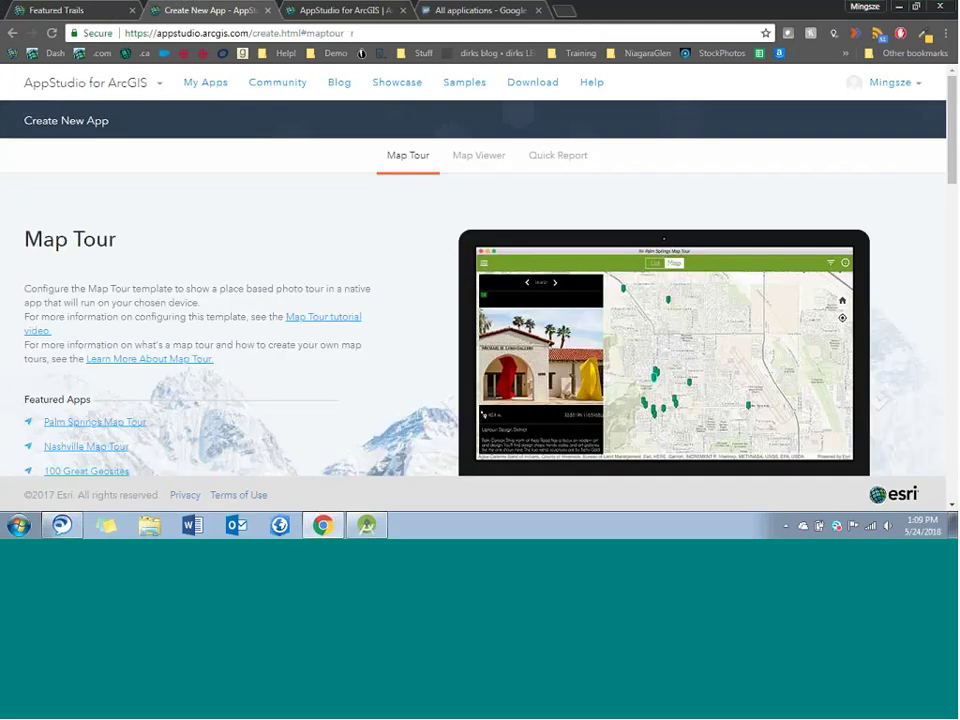
pyautogui.scroll(-2, 216, 328)
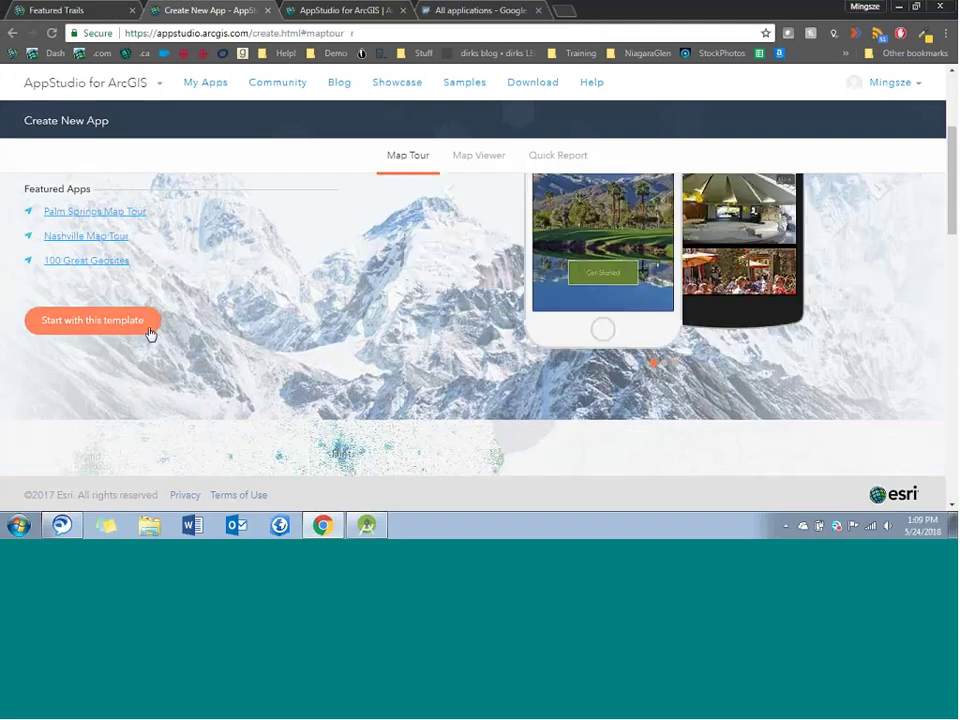
# - Start from the Map Tour template and enter the title 'TCT point of interest'
pyautogui.click(137, 330)
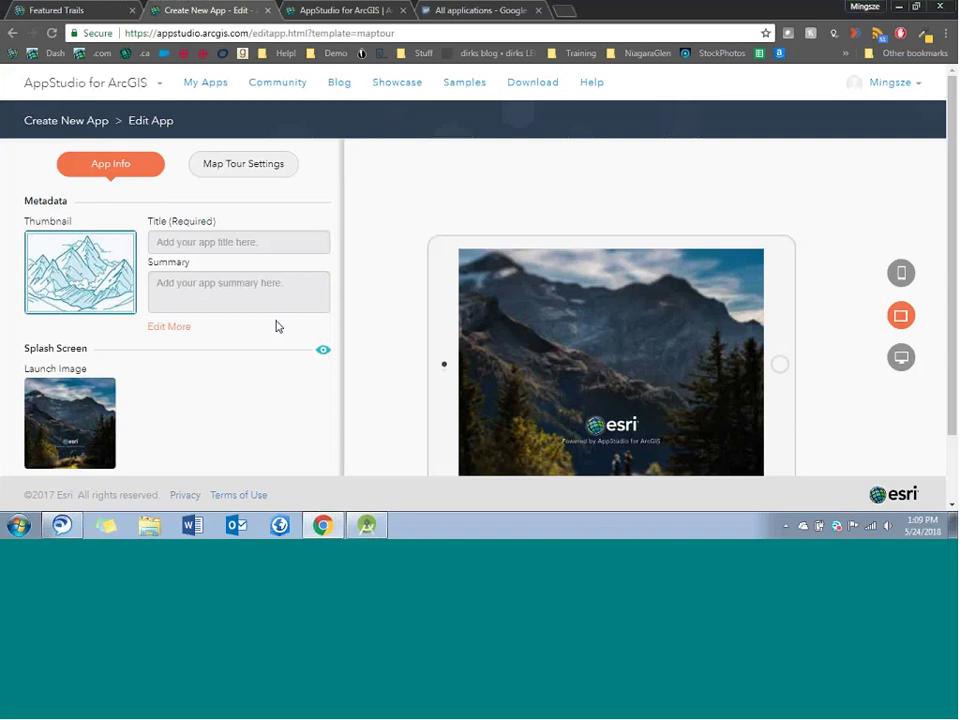
pyautogui.click(246, 250)
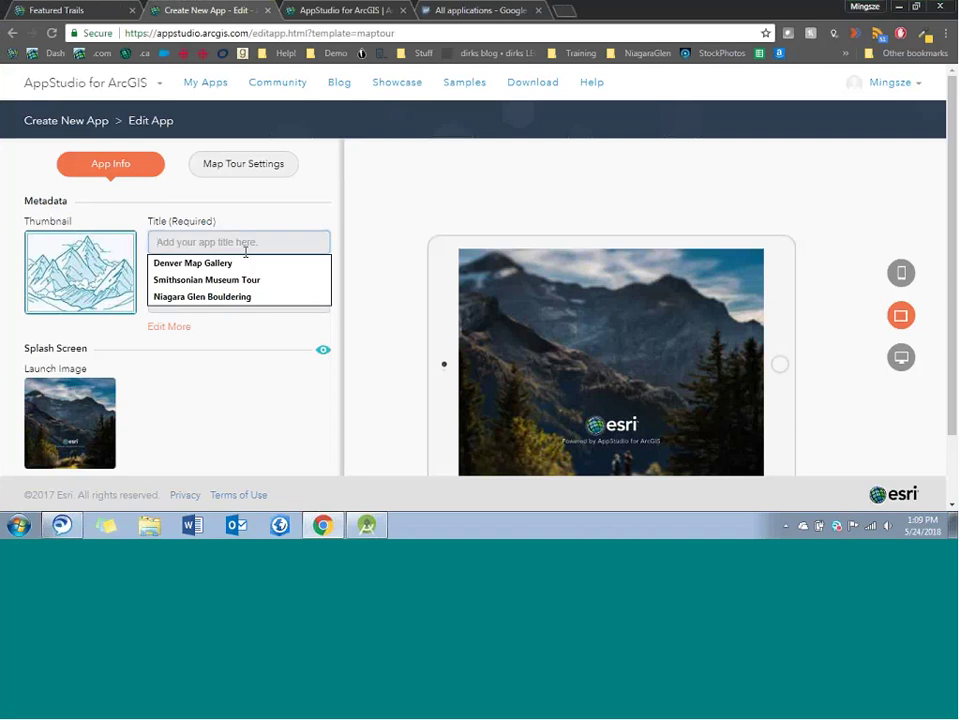
pyautogui.write('TCT p')
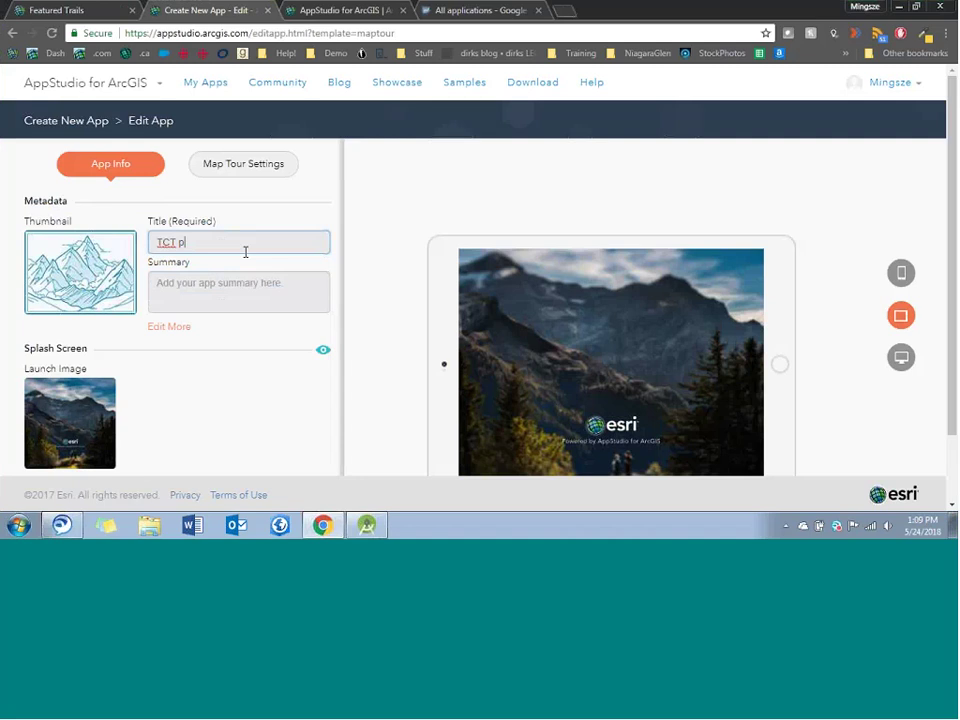
pyautogui.write('oint of interest')
pyautogui.click(248, 279)
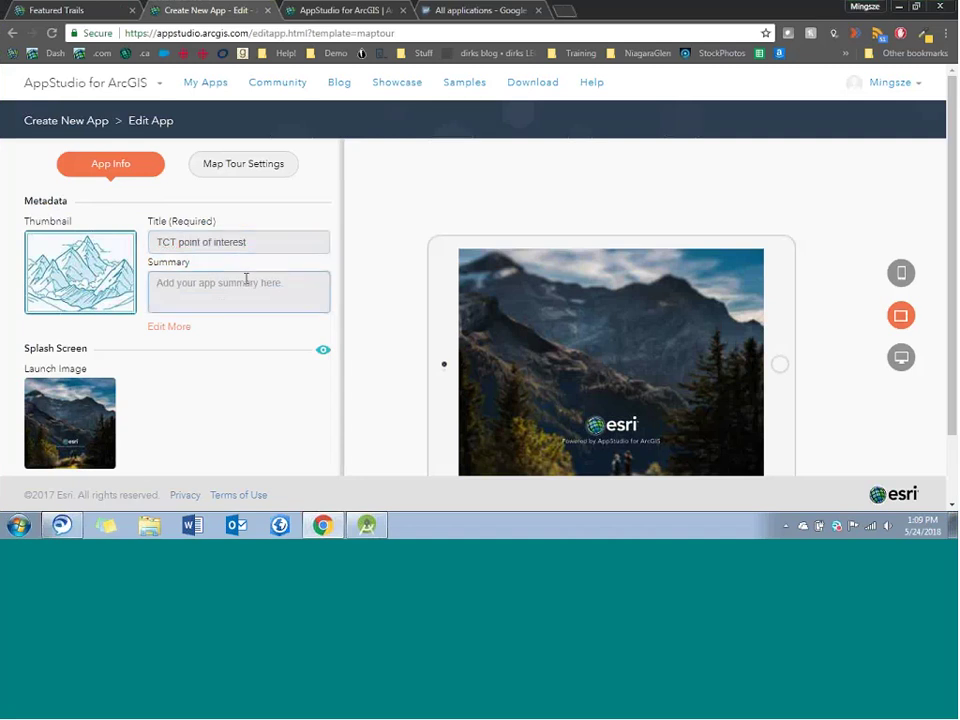
pyautogui.scroll(-1, 250, 288)
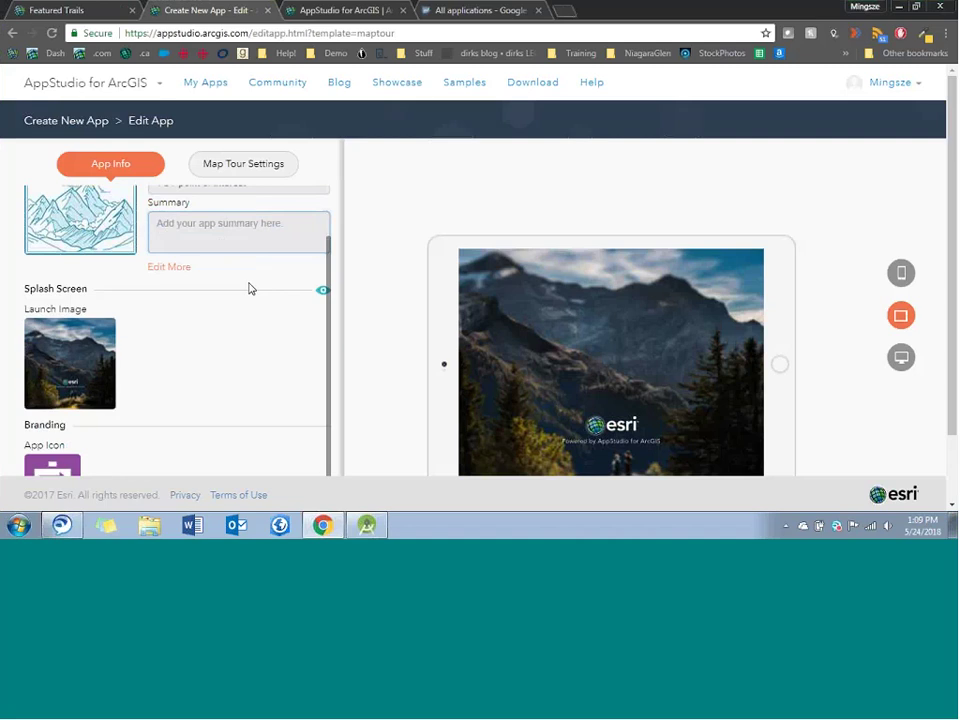
pyautogui.scroll(1, 250, 288)
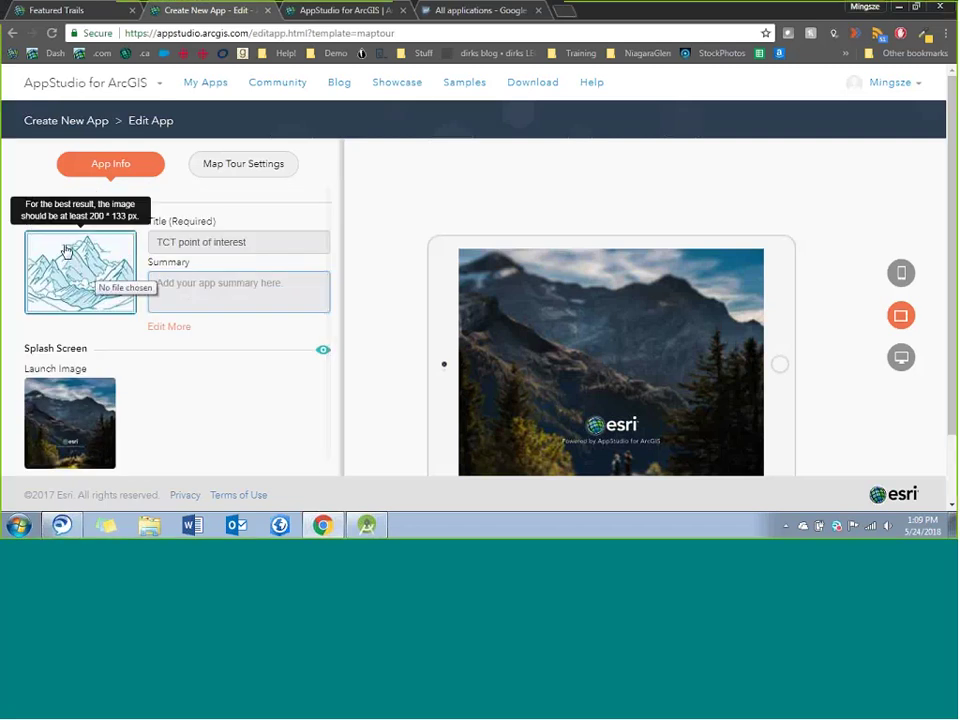
pyautogui.scroll(-1, 70, 265)
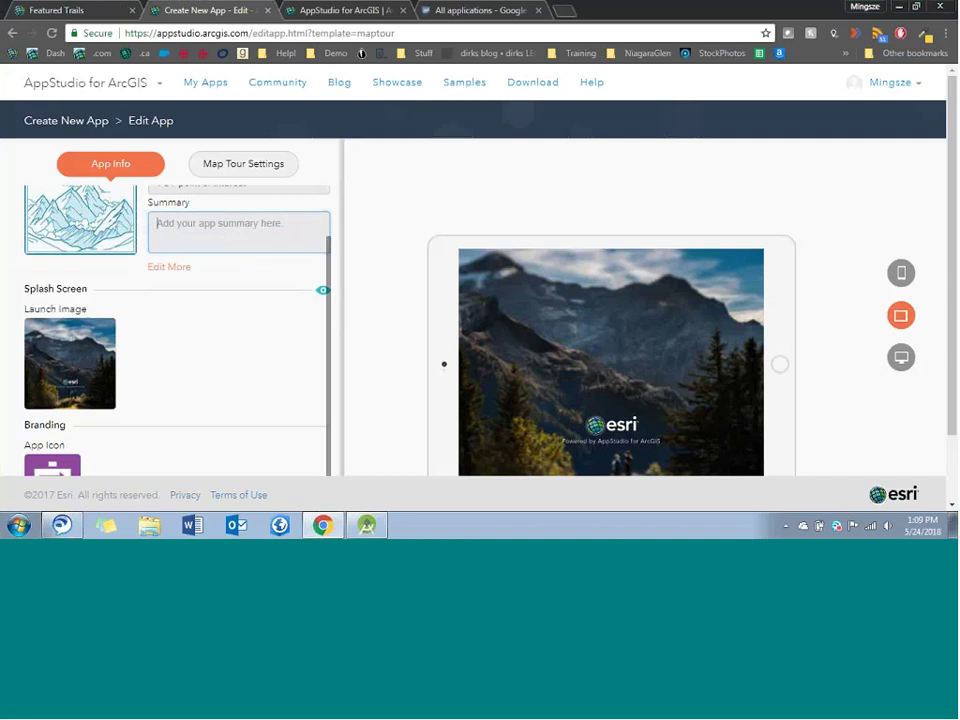
# - Choose the public 'TCT Featured Trails' tour in Map Tour Settings and save the app
pyautogui.click(237, 177)
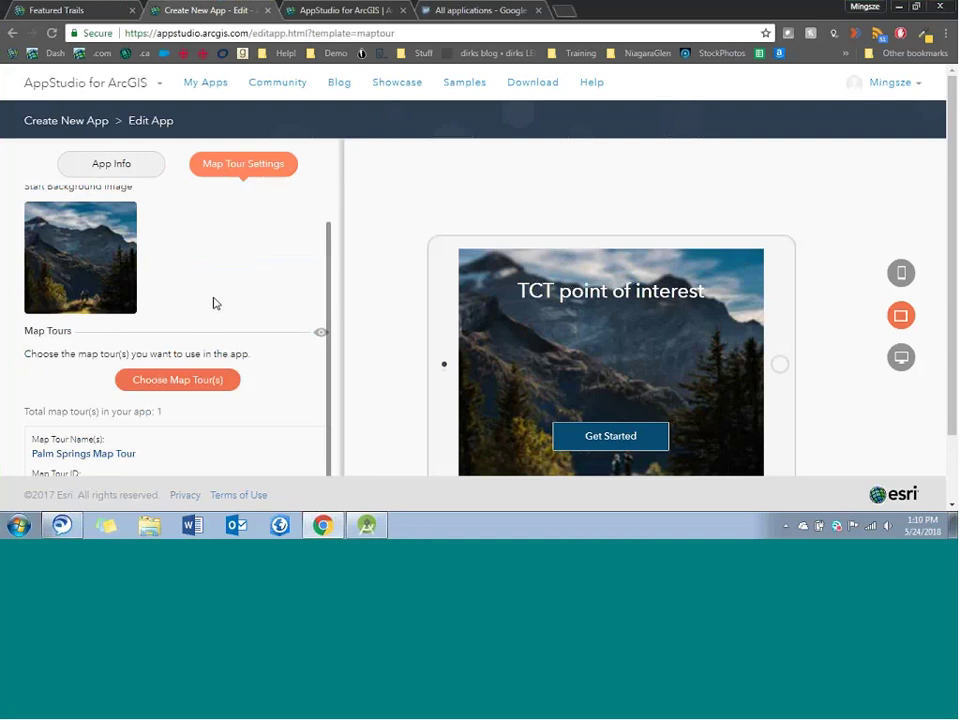
pyautogui.click(197, 384)
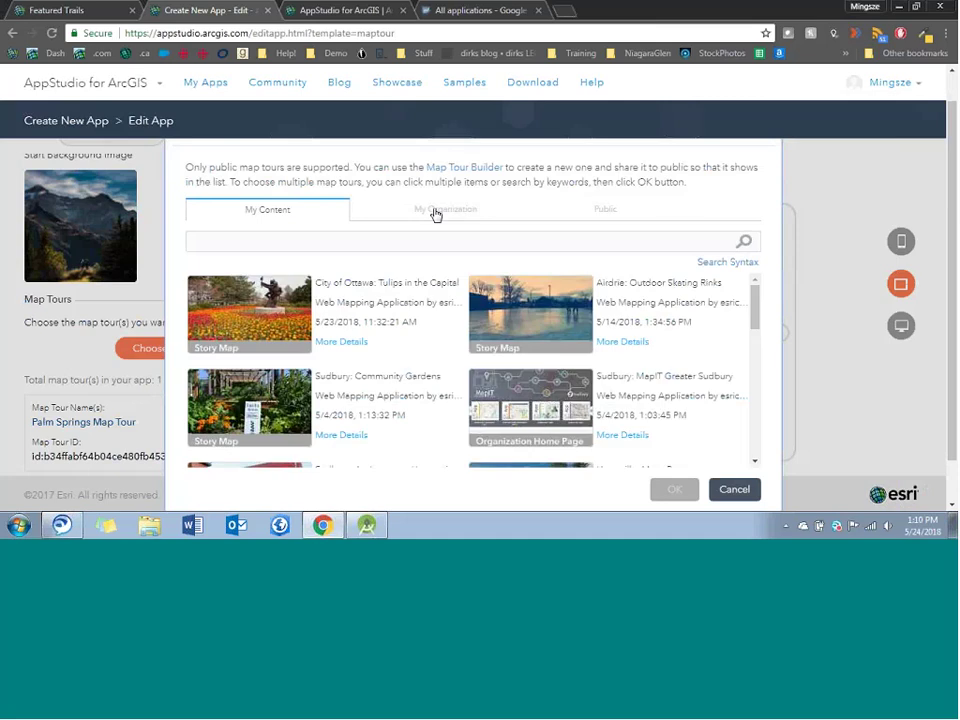
pyautogui.click(578, 217)
pyautogui.click(480, 235)
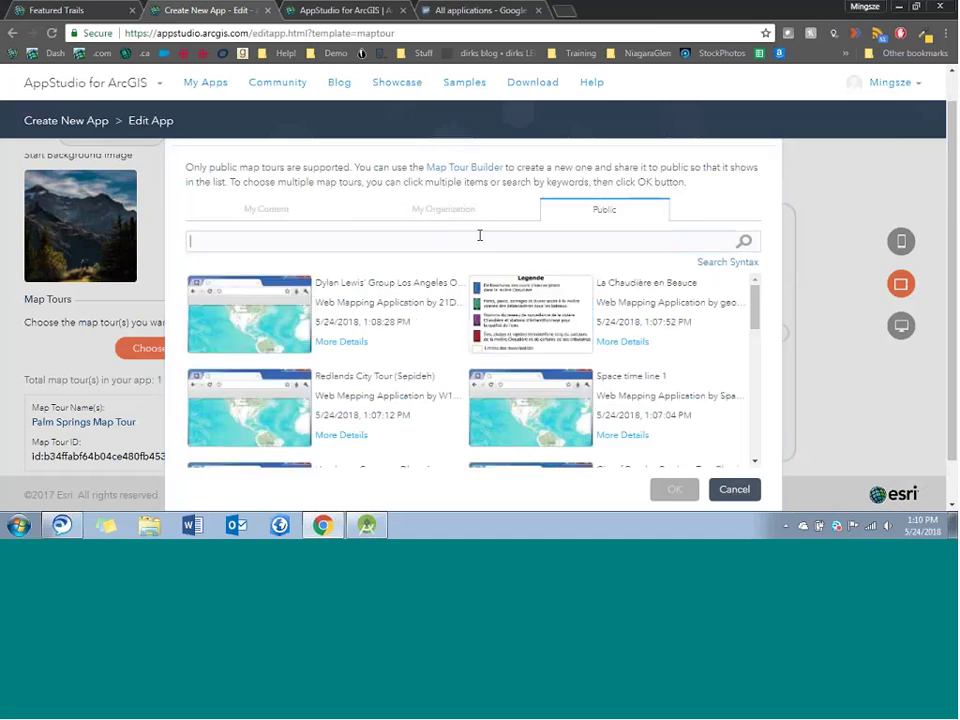
pyautogui.write('TCT')
pyautogui.press('Return')
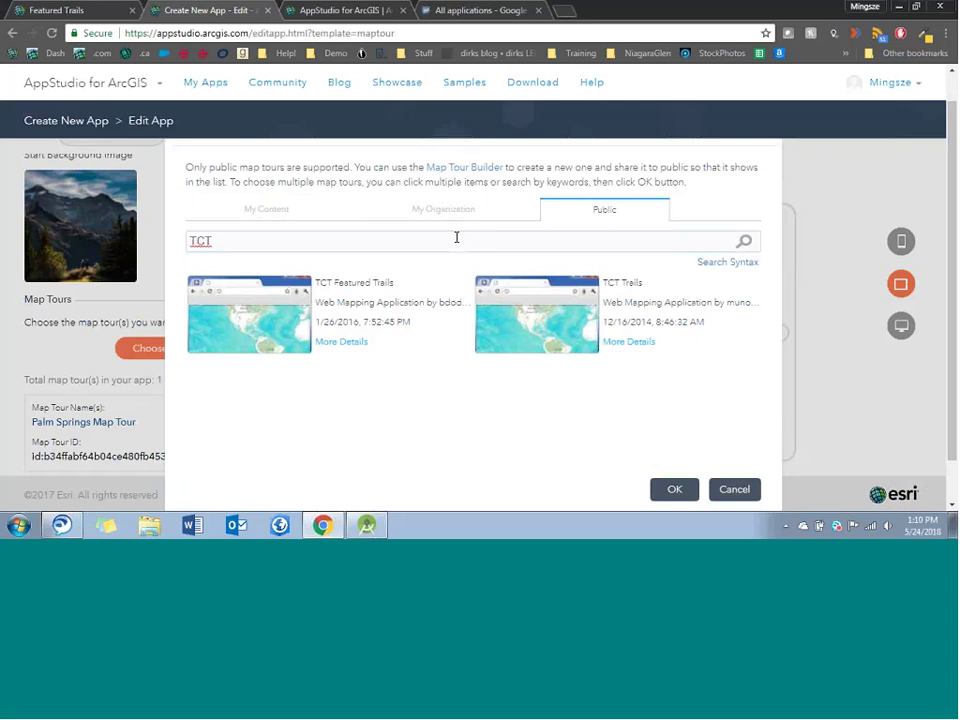
pyautogui.click(250, 314)
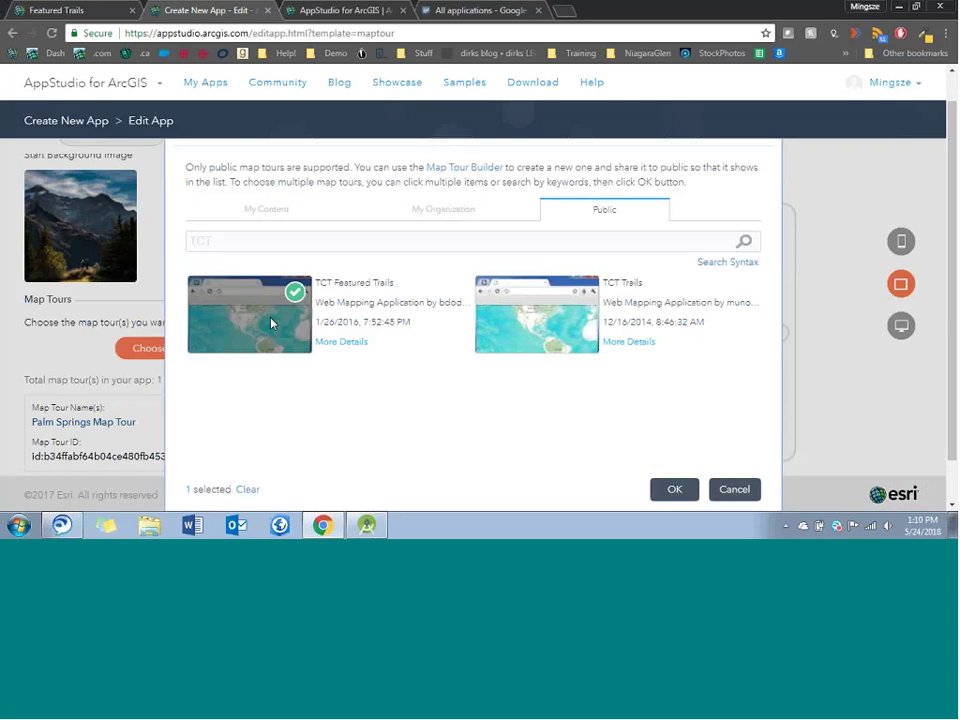
pyautogui.click(673, 490)
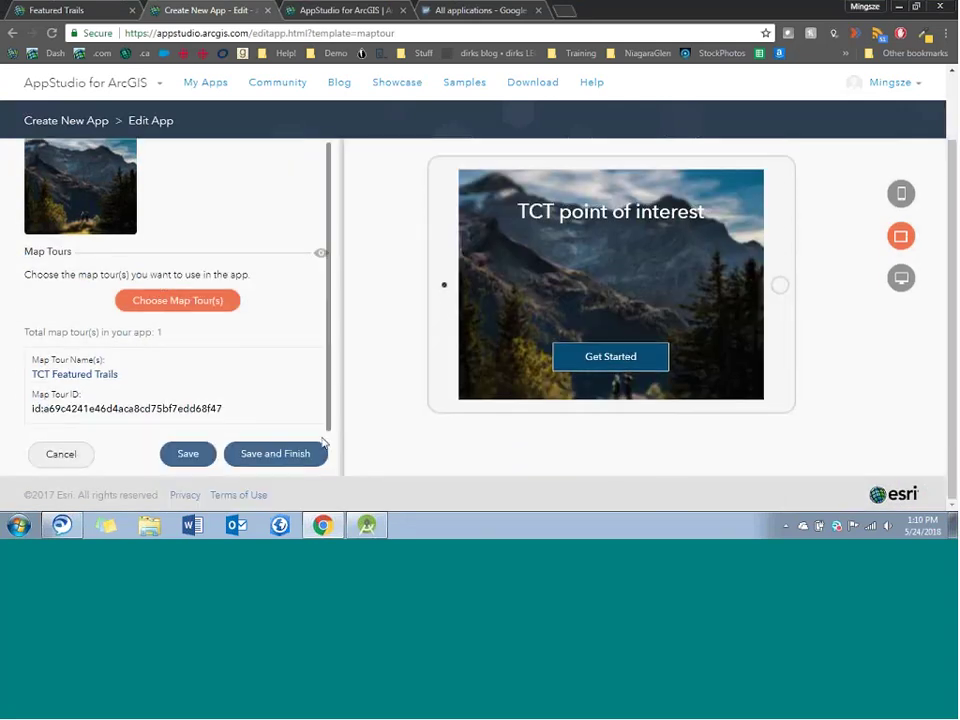
pyautogui.click(303, 452)
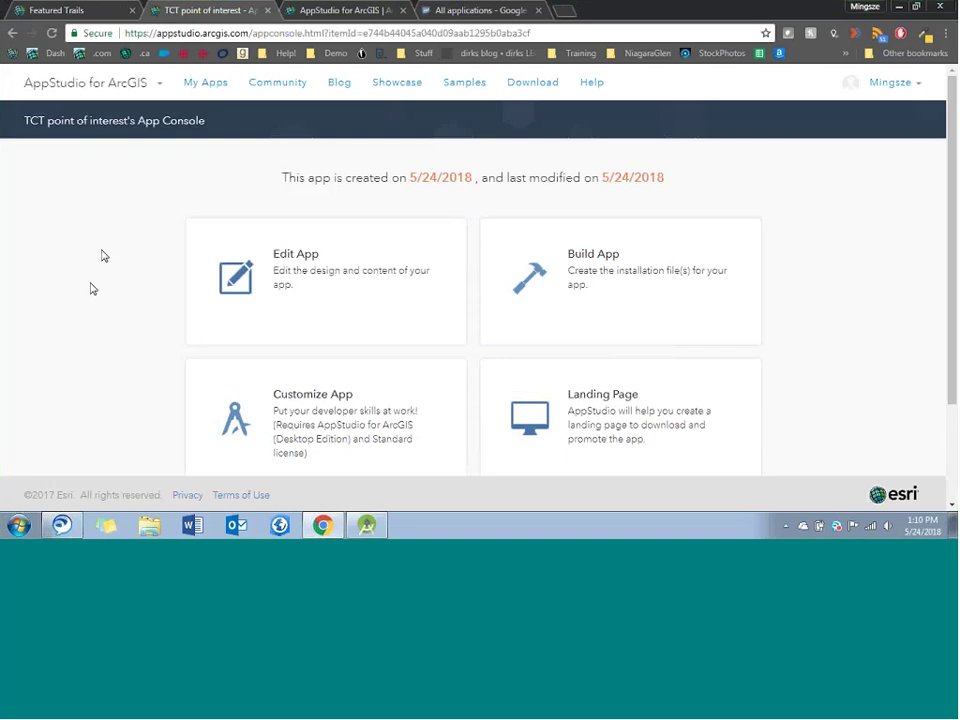
# - Open the Windows Start menu
pyautogui.click(18, 525)
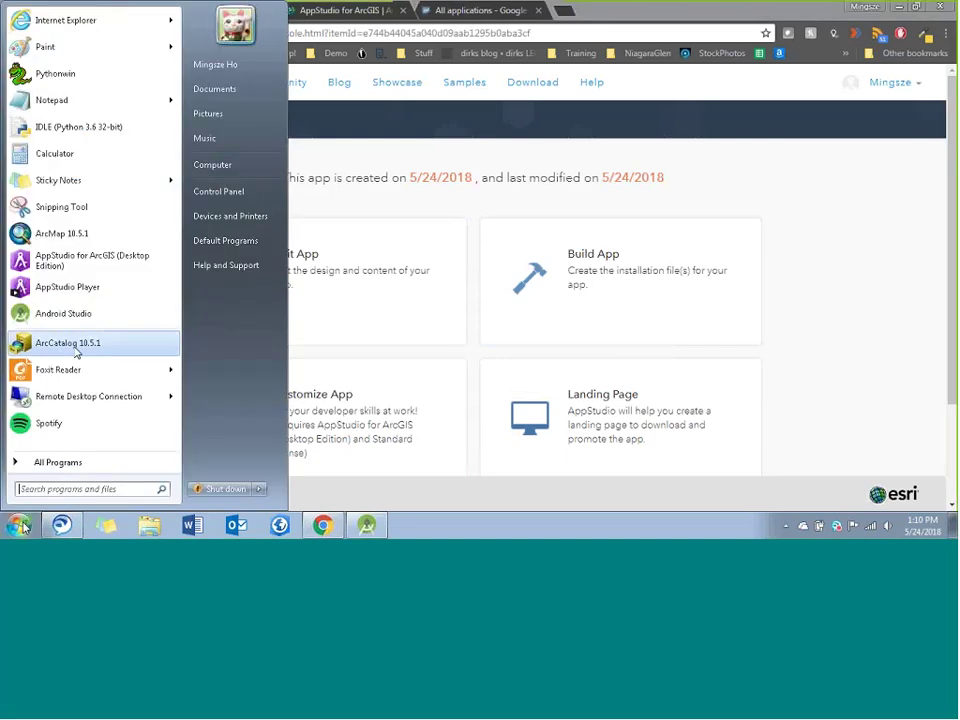
# - Launch AppStudio Player and sign in to ArcGIS Online with the account username and password
pyautogui.click(88, 290)
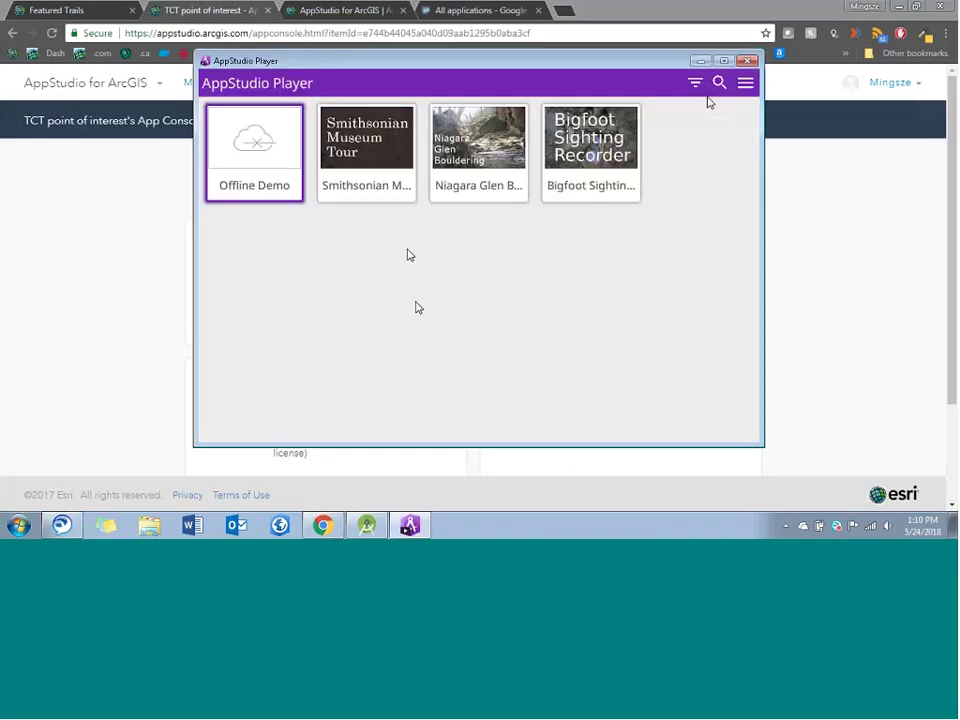
pyautogui.click(745, 83)
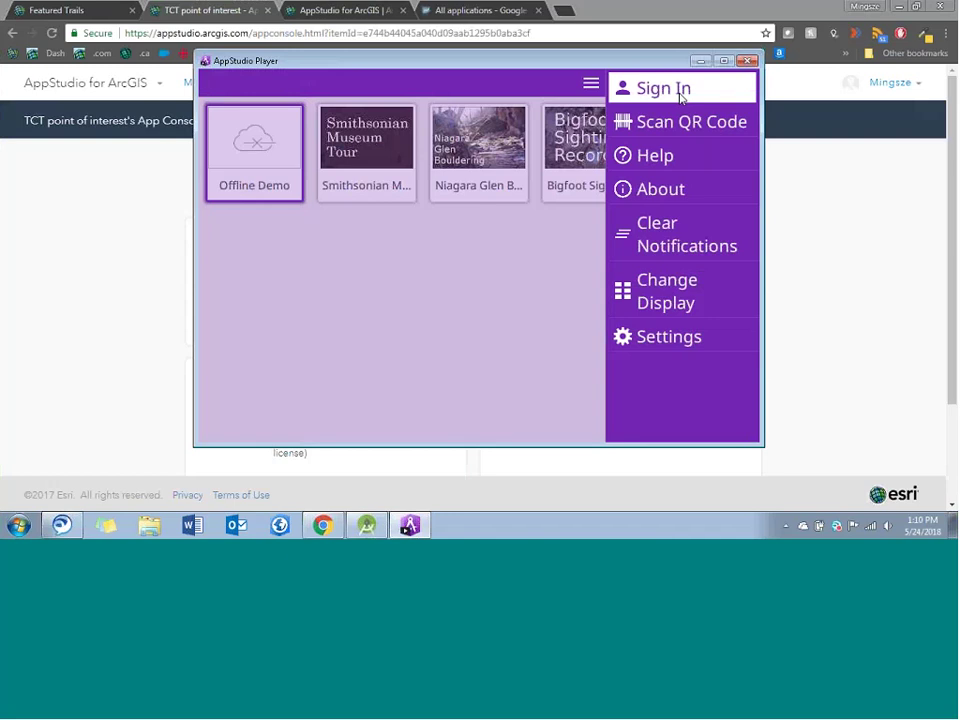
pyautogui.click(680, 90)
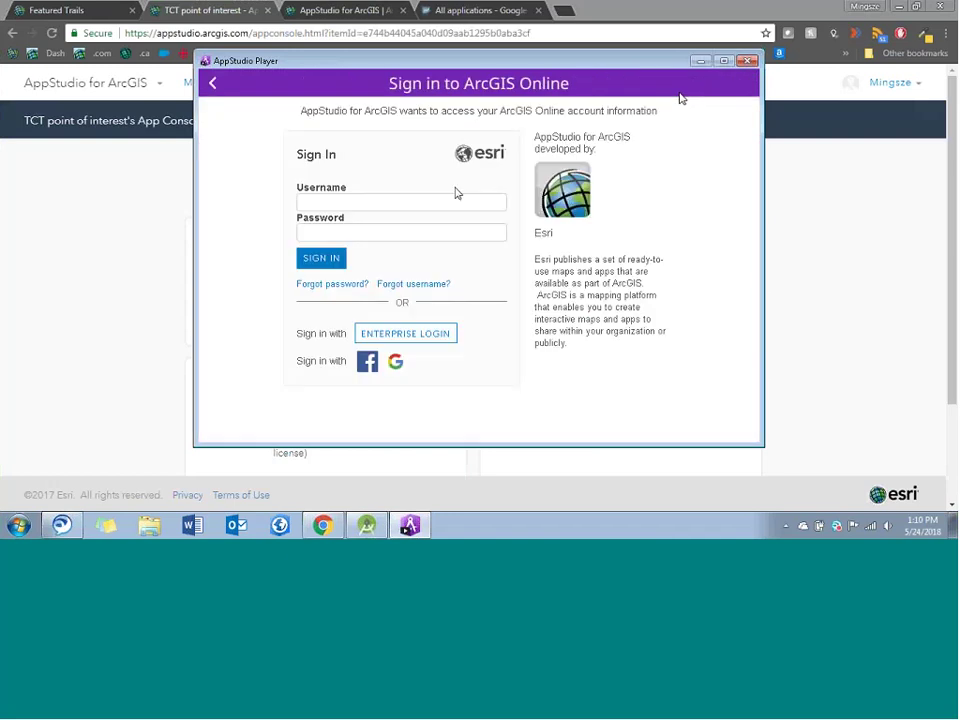
pyautogui.click(451, 199)
pyautogui.write('miho_tsg')
pyautogui.press('Tab')
pyautogui.write('•••••••')
pyautogui.press('Return')
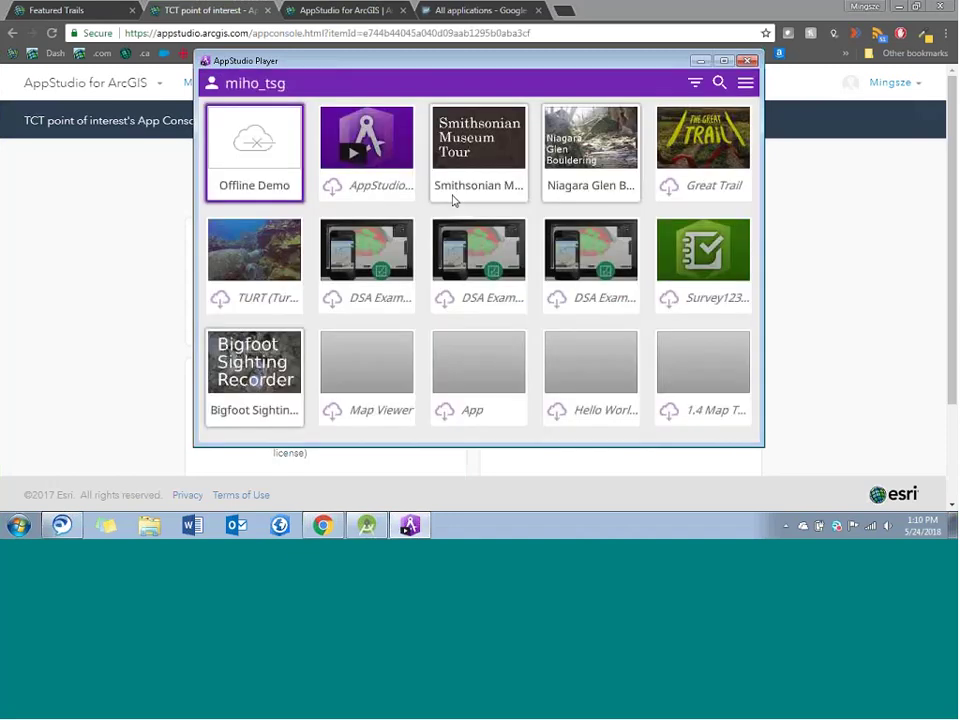
# - Refresh the Player's app list and download TCT point of interest to the device
pyautogui.click(744, 86)
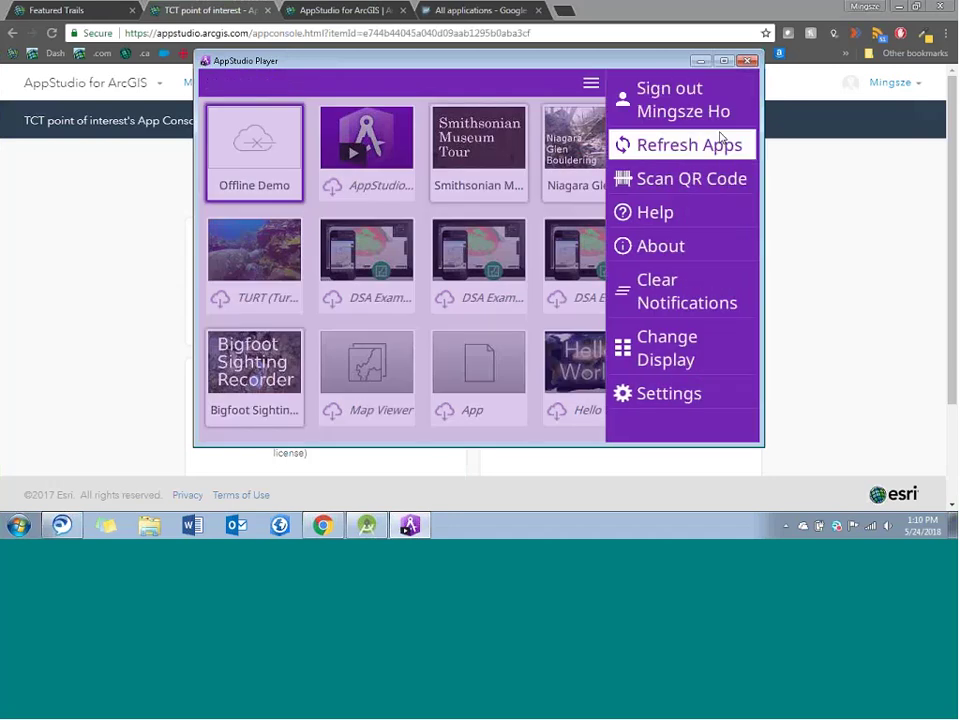
pyautogui.click(720, 143)
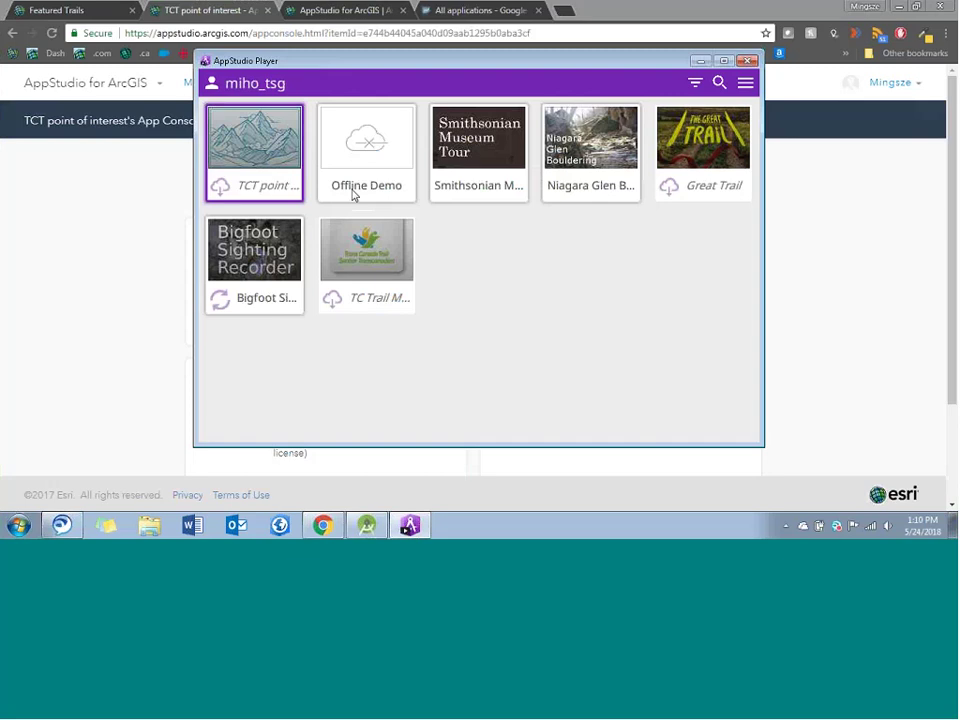
pyautogui.click(285, 190)
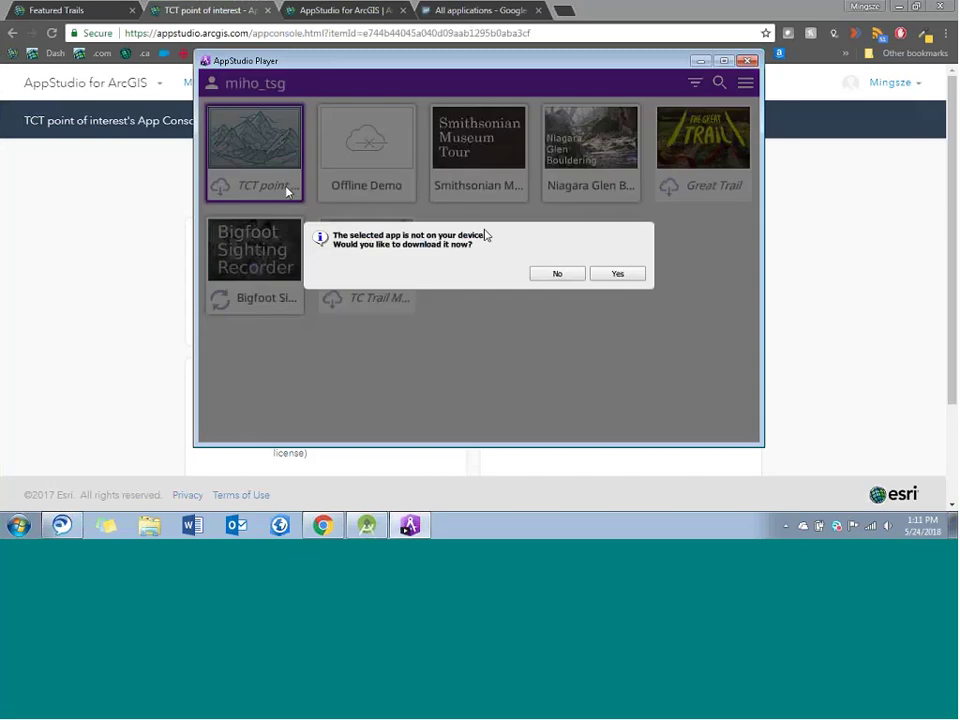
pyautogui.click(612, 275)
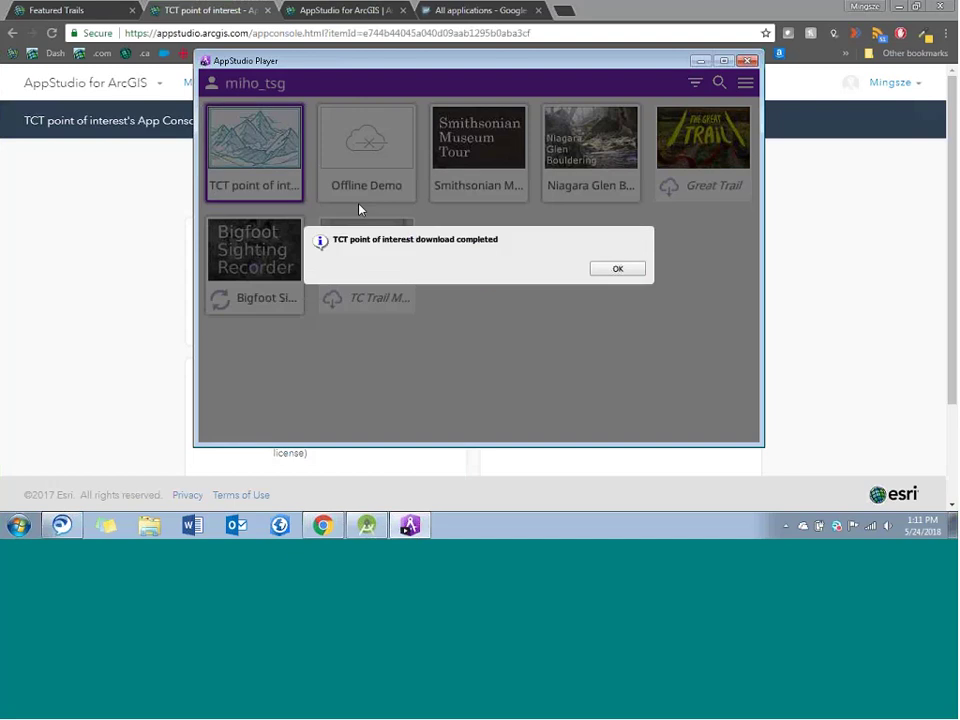
pyautogui.press('Return')
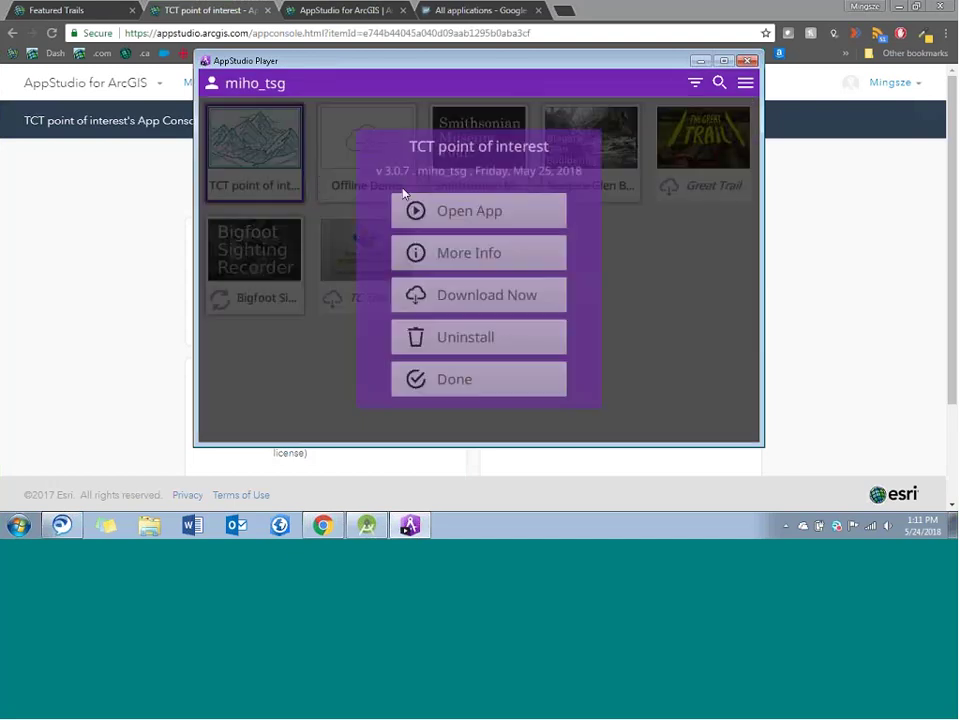
# - Open the TCT point of interest app and its TCT Featured Trails tour
pyautogui.click(439, 211)
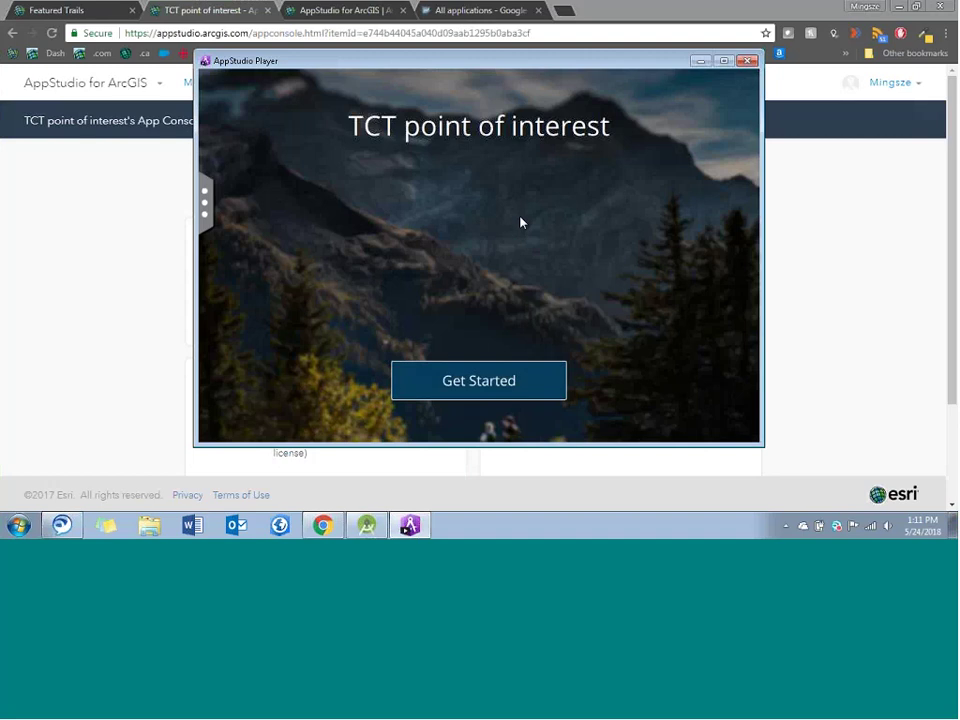
pyautogui.click(507, 372)
pyautogui.click(497, 154)
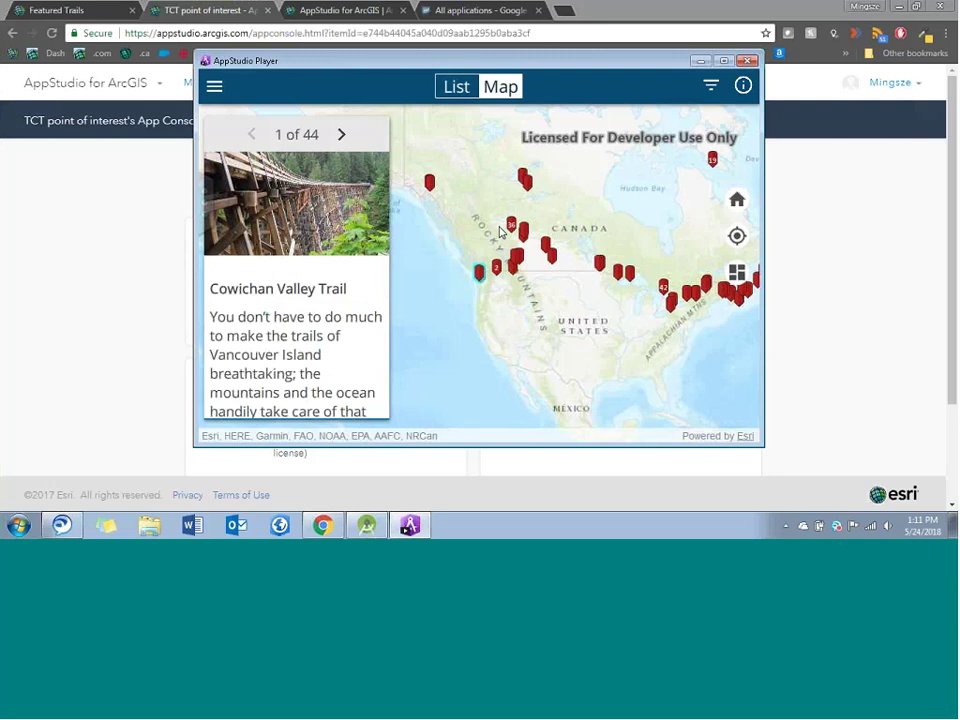
pyautogui.scroll(-1, 500, 232)
pyautogui.scroll(2, 505, 232)
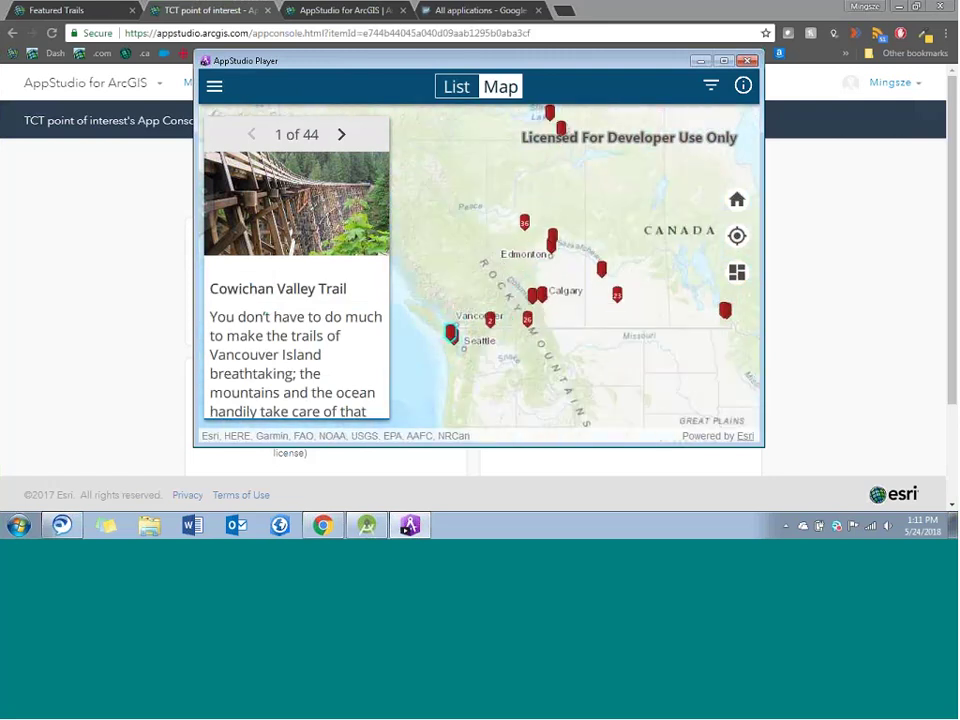
# - Step forward to the Glenbow Ranch trail, then browse the trails as a list
pyautogui.click(341, 135)
pyautogui.click(343, 138)
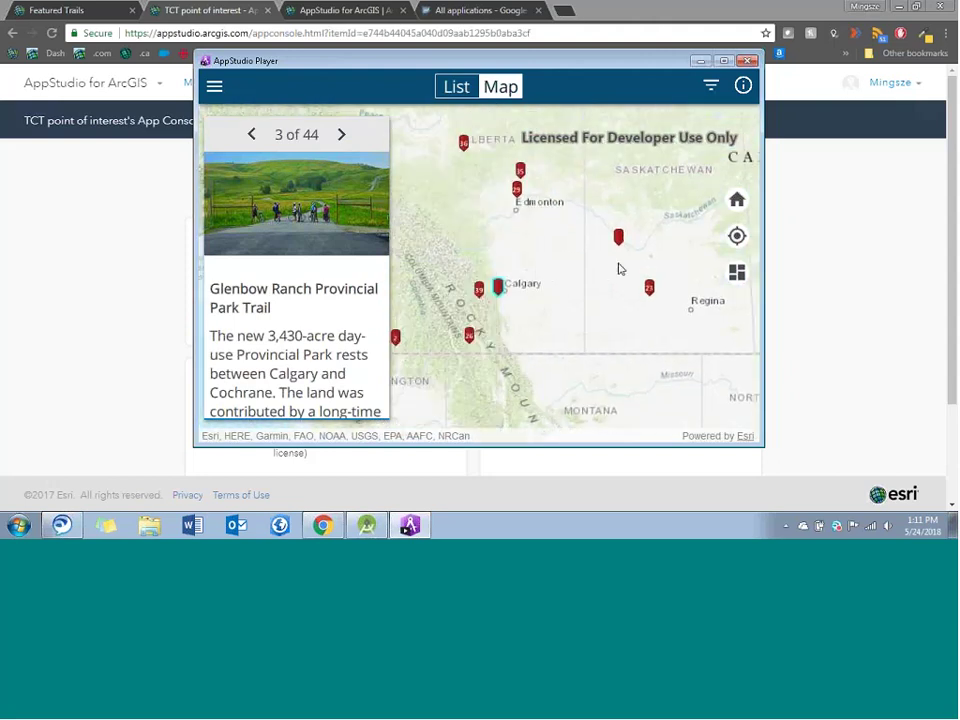
pyautogui.click(458, 87)
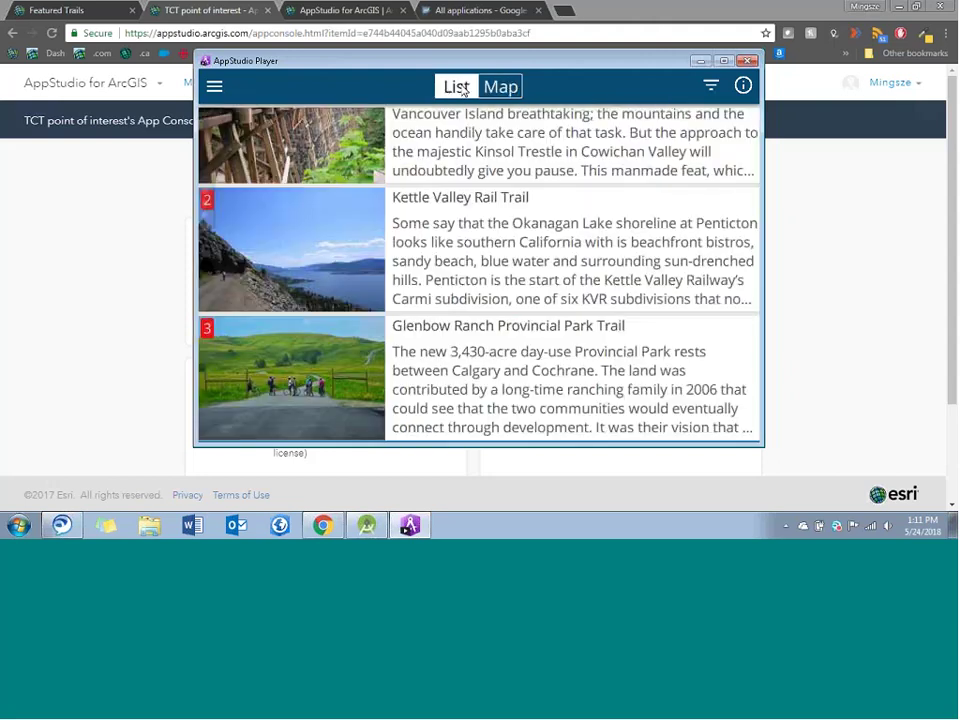
pyautogui.scroll(2, 422, 155)
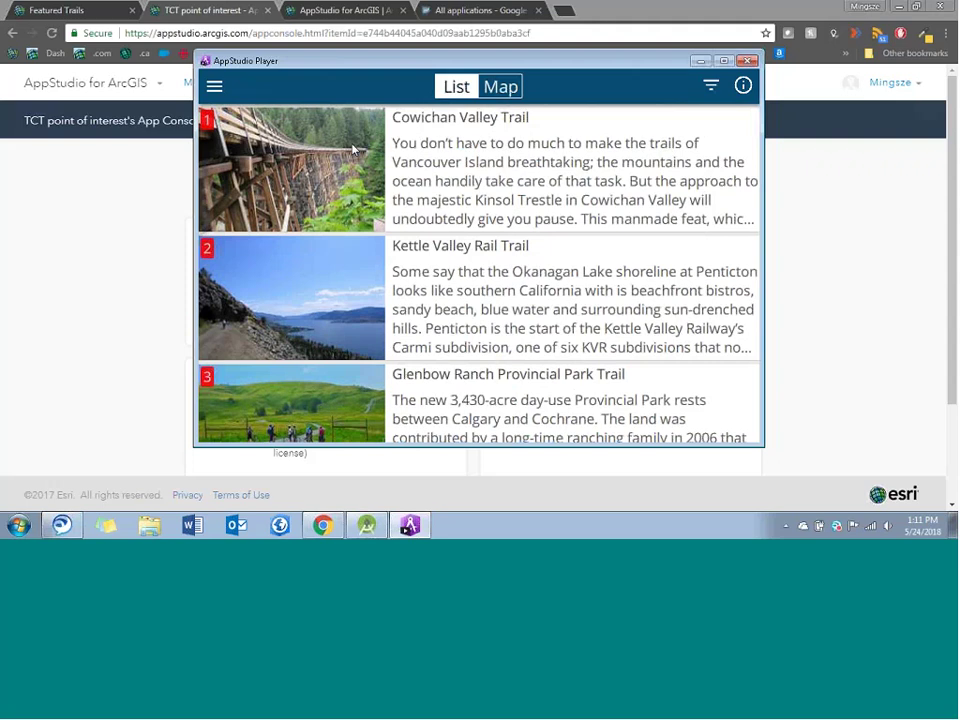
pyautogui.scroll(-4, 505, 175)
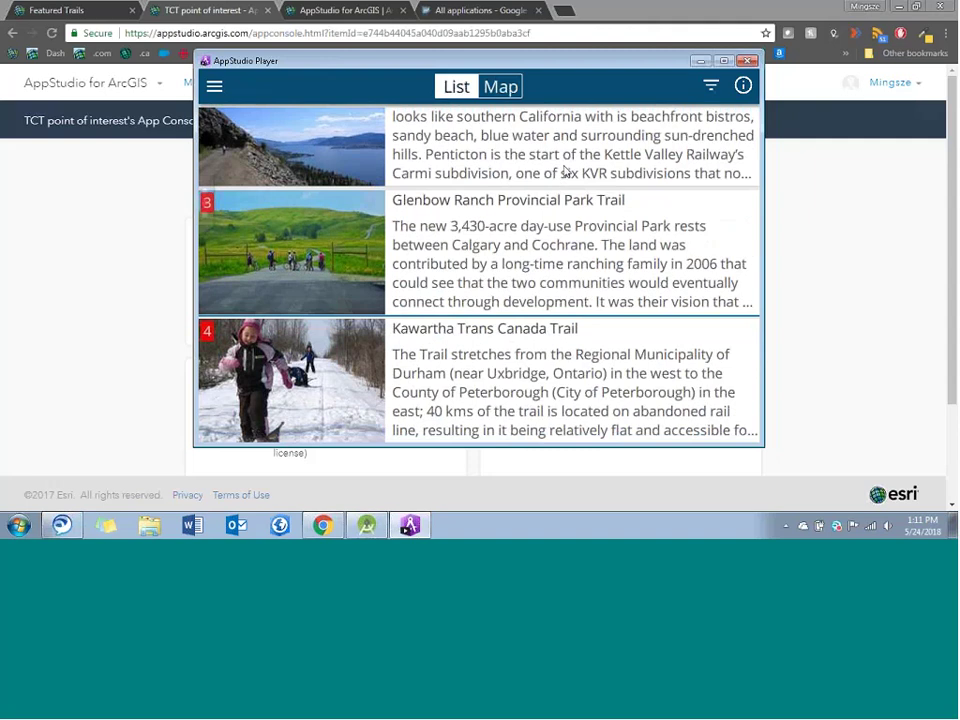
pyautogui.click(594, 33)
# - Open the TCT point of interest Build App page from the app console
pyautogui.click(812, 287)
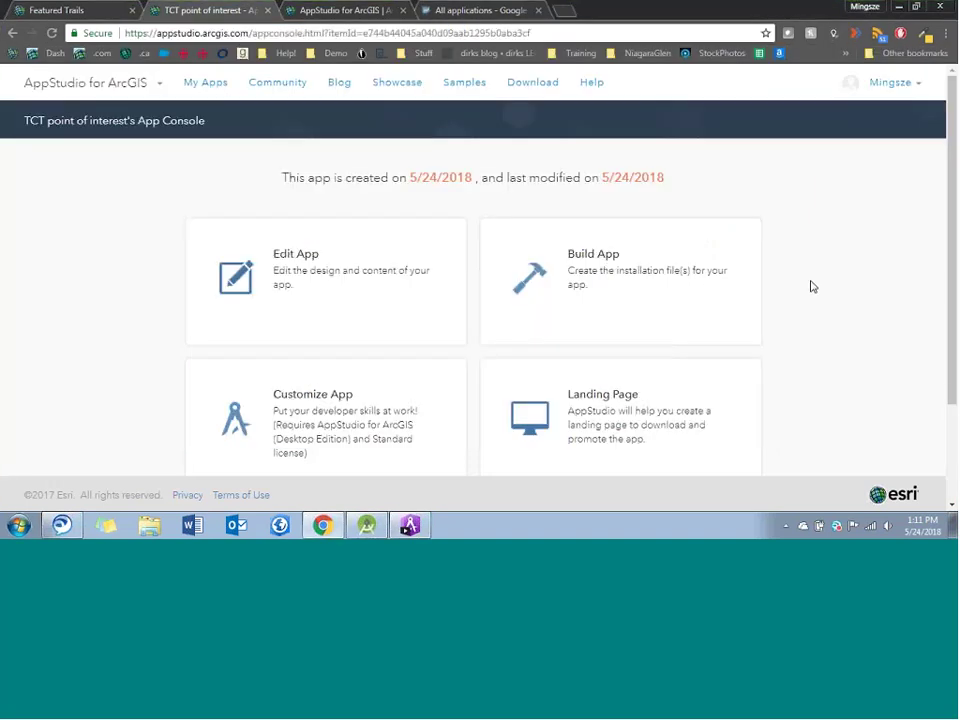
pyautogui.moveTo(731, 279)
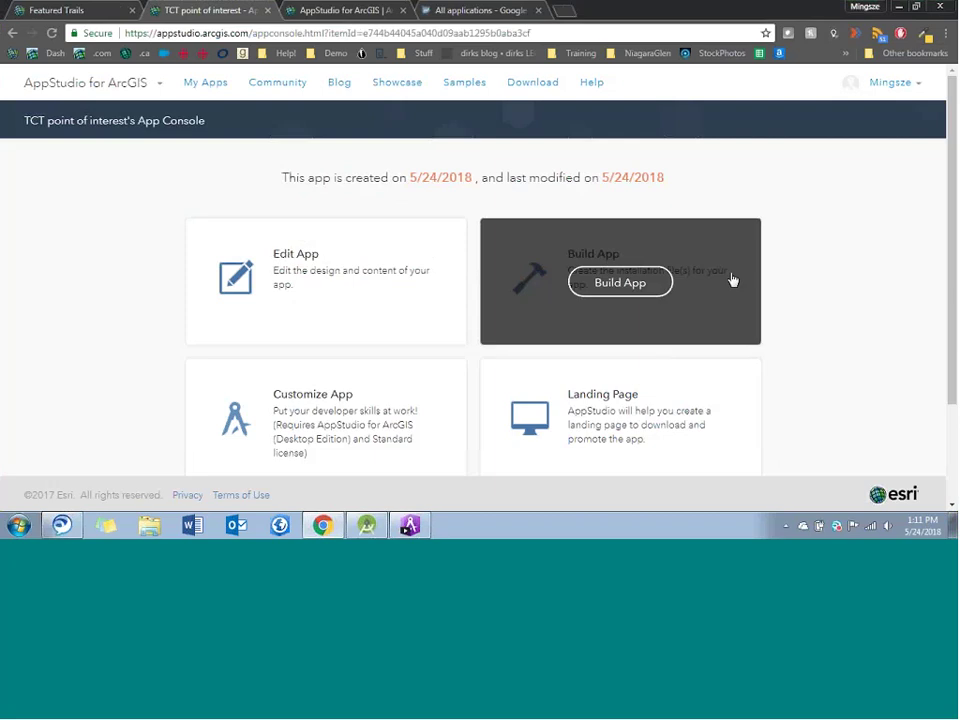
pyautogui.click(655, 287)
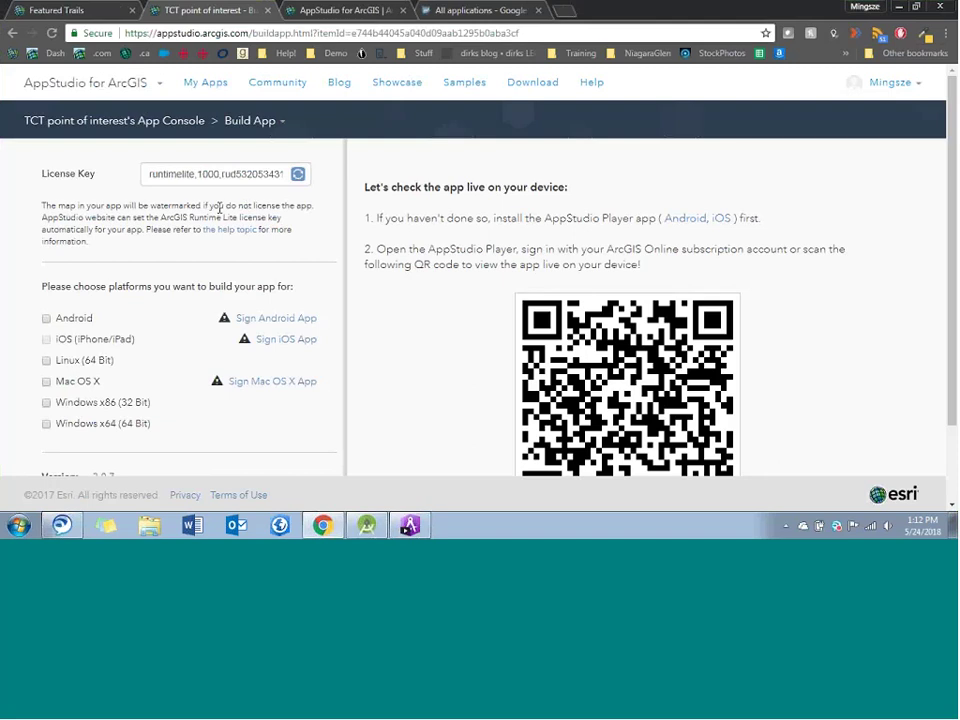
# - Switch the Player's tour back to map view, then return to the build page
pyautogui.click(397, 527)
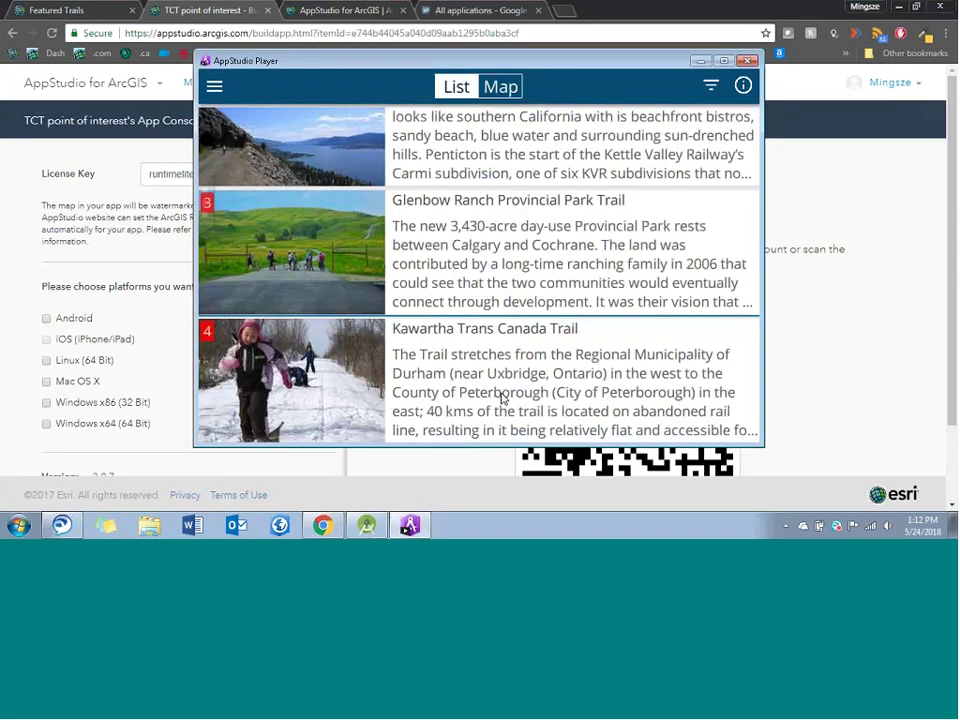
pyautogui.click(501, 86)
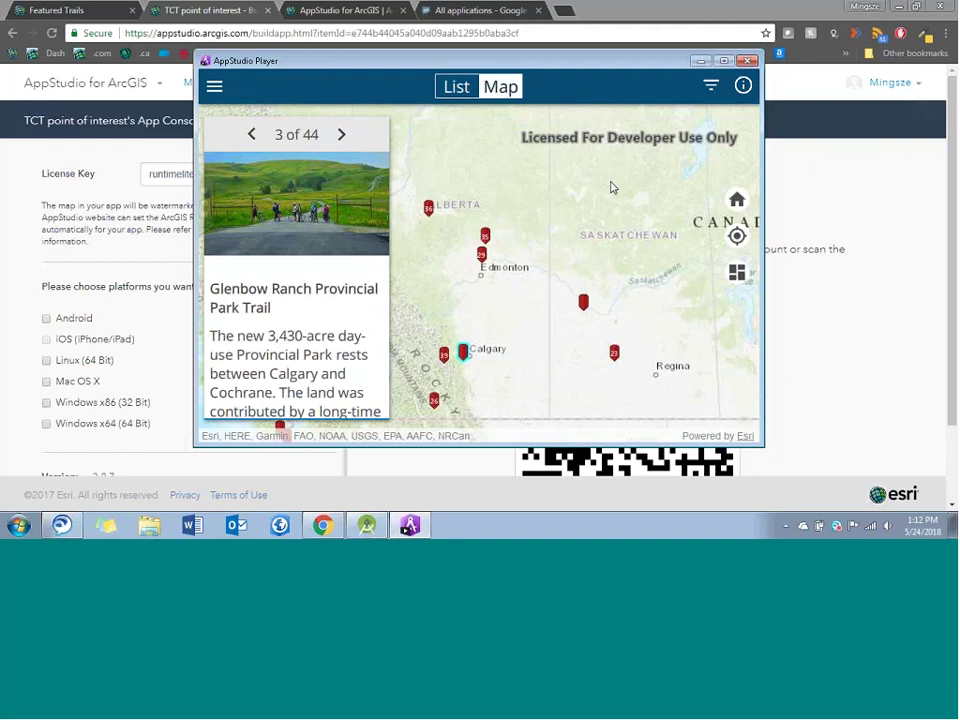
pyautogui.click(804, 169)
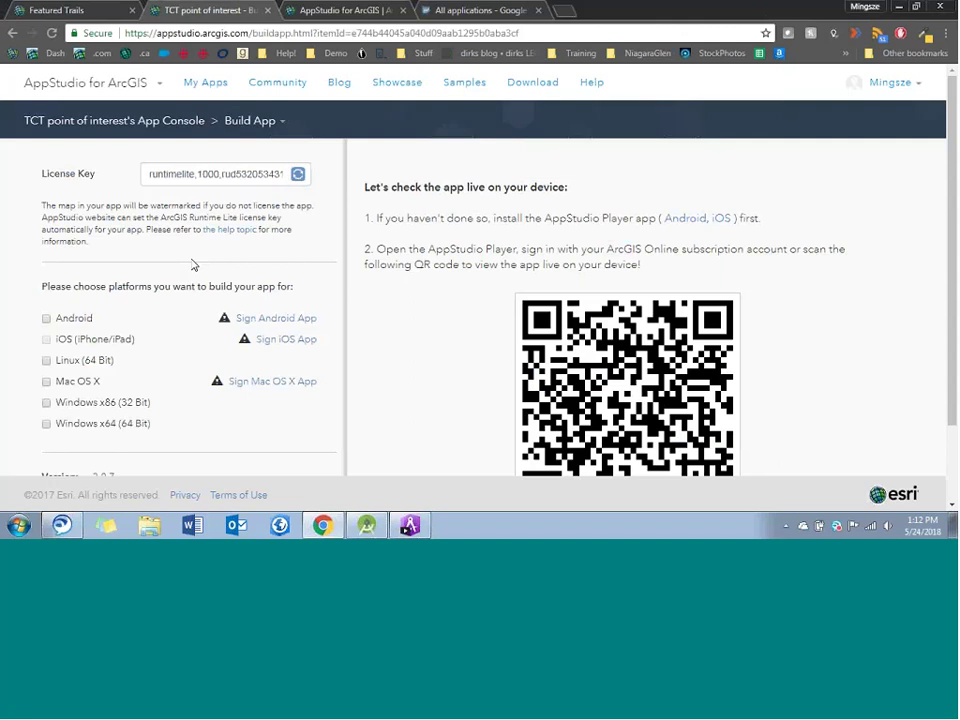
# - Select Android as the build platform, review the Sign Android App requirements, then switch to Android Studio
pyautogui.click(82, 325)
pyautogui.scroll(-2, 420, 324)
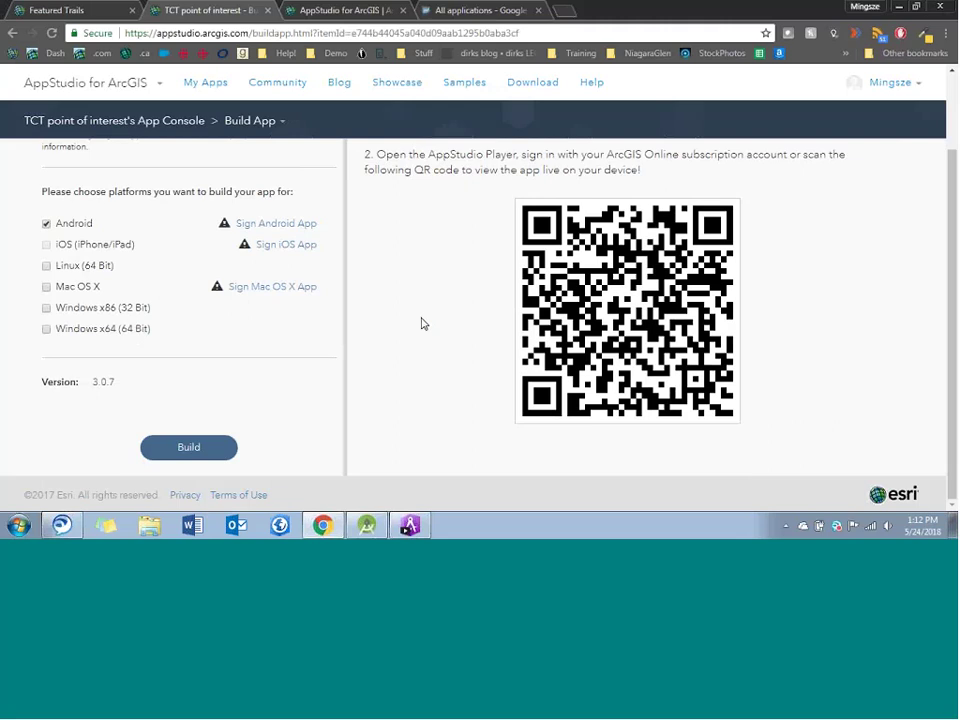
pyautogui.click(287, 224)
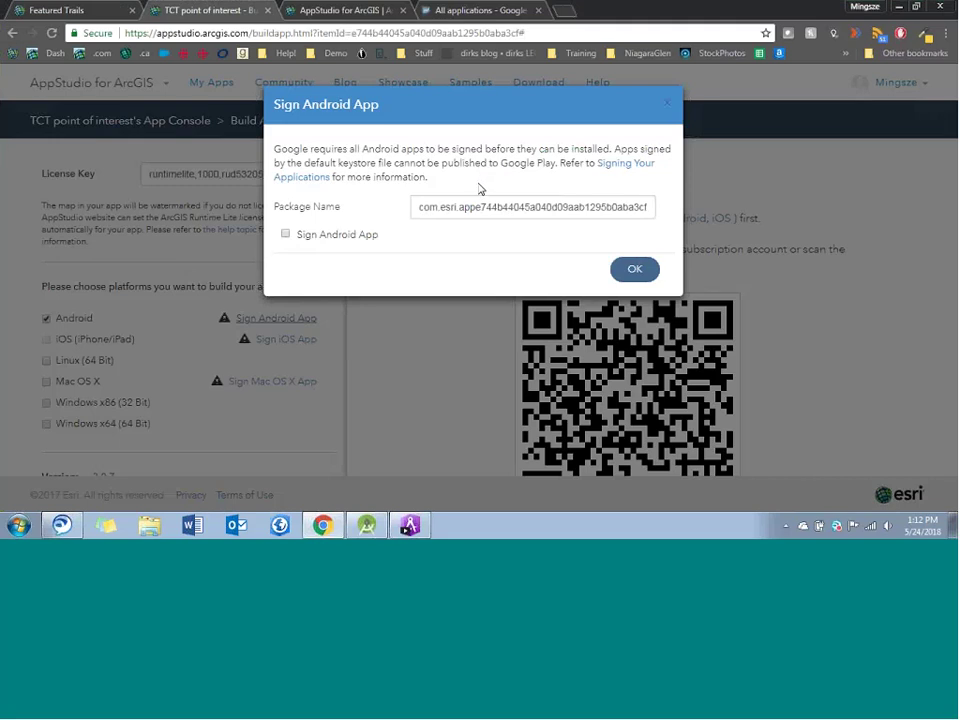
pyautogui.click(367, 526)
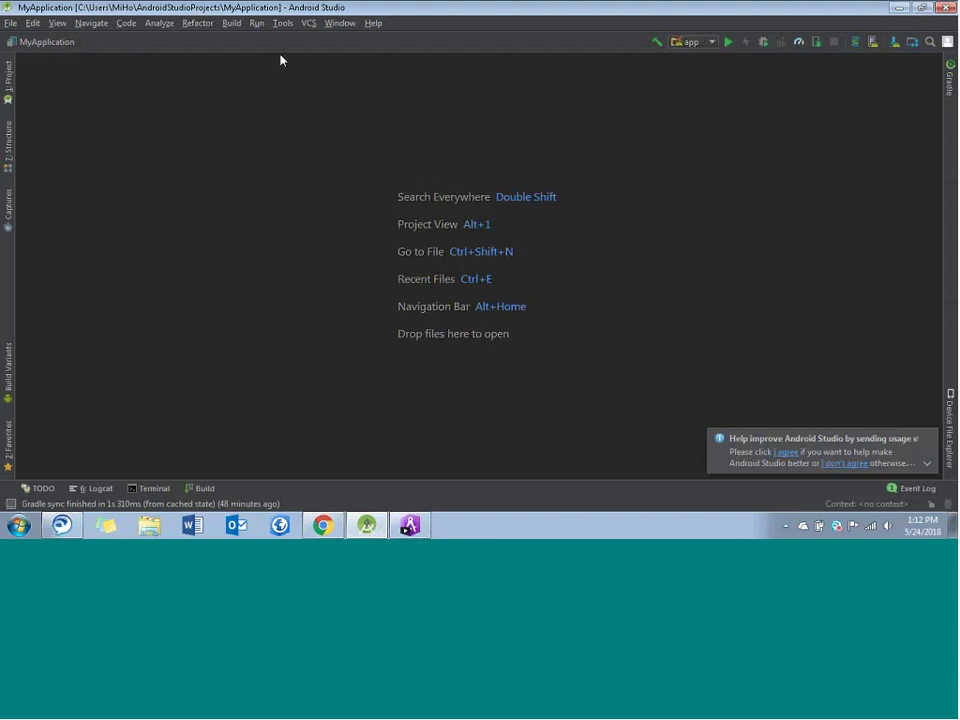
# - Start Generate Signed APK with key store path appstudioArcGIS.jks and begin creating a new key store
pyautogui.click(232, 28)
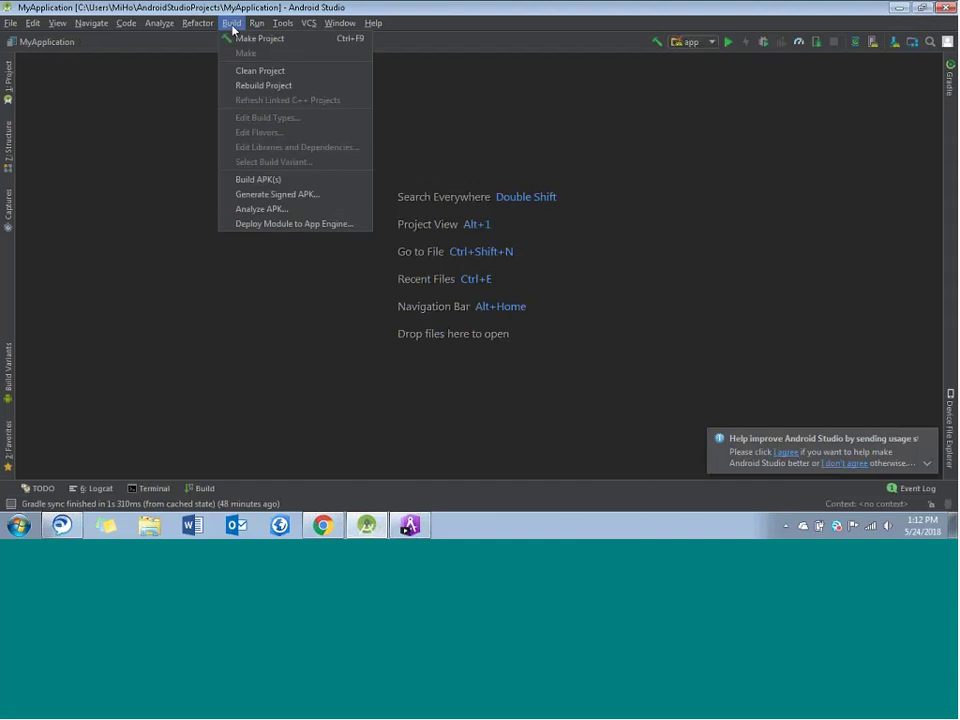
pyautogui.click(283, 194)
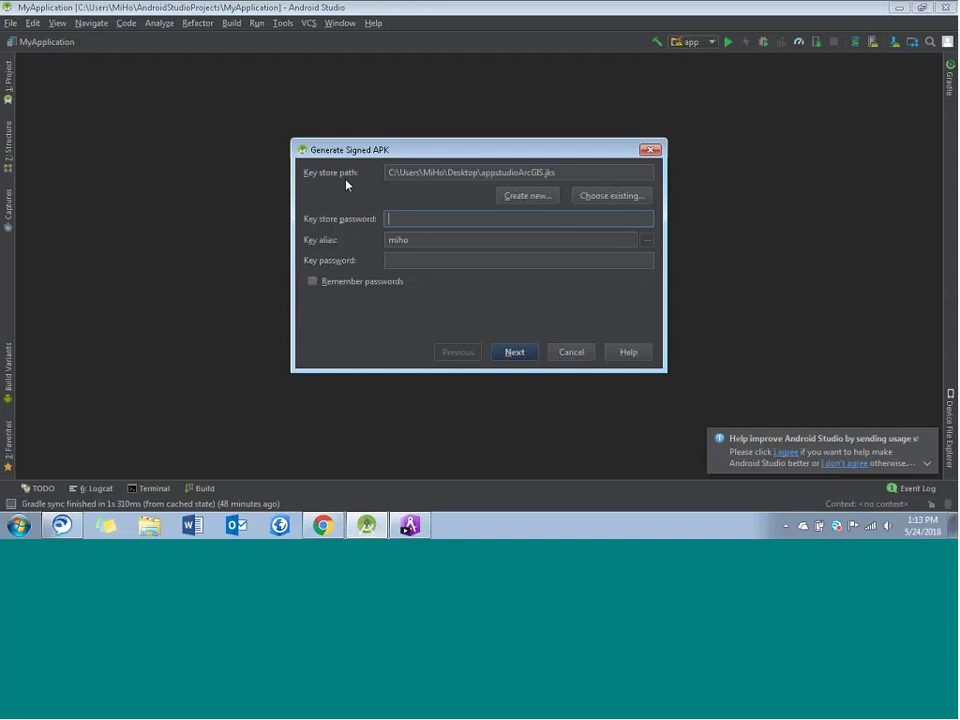
pyautogui.click(395, 172)
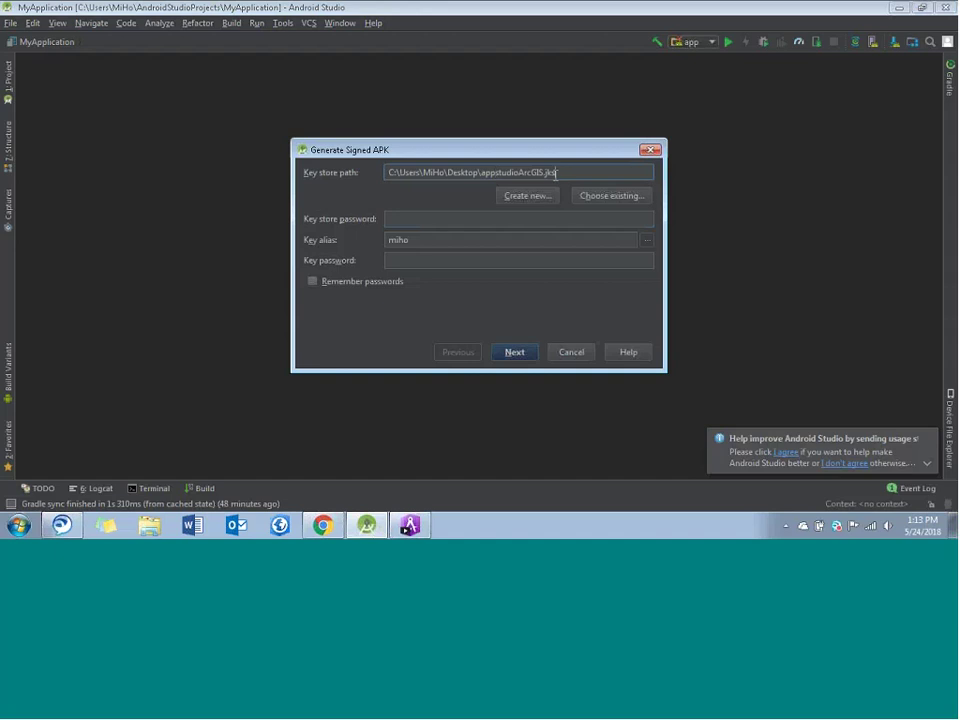
pyautogui.click(524, 196)
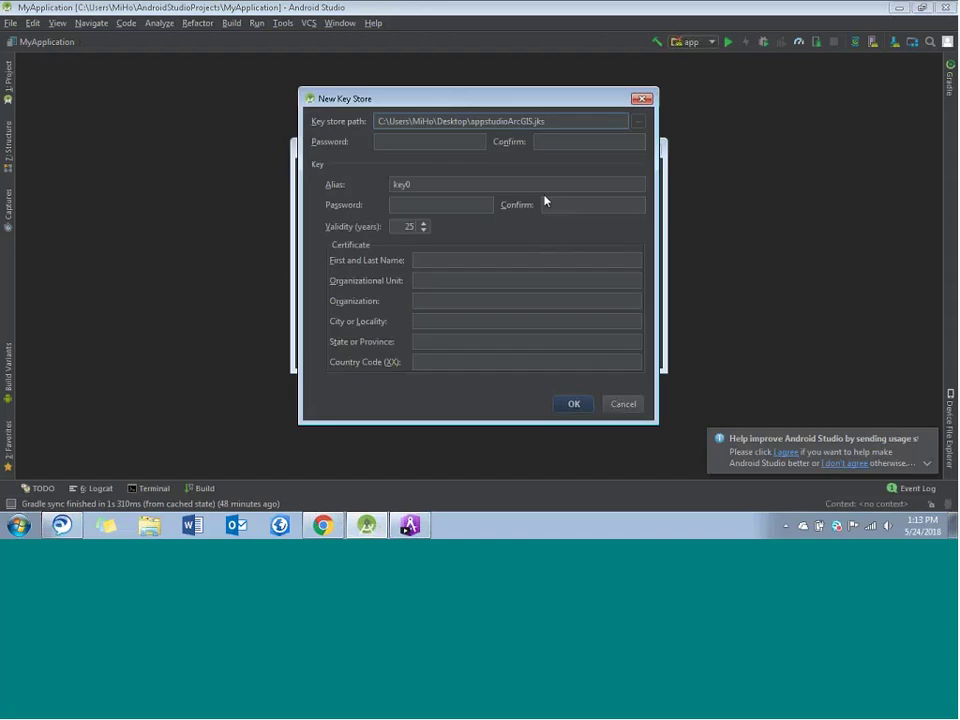
# - Enter the key store password, the key alias, and the confirmed key password
pyautogui.click(440, 142)
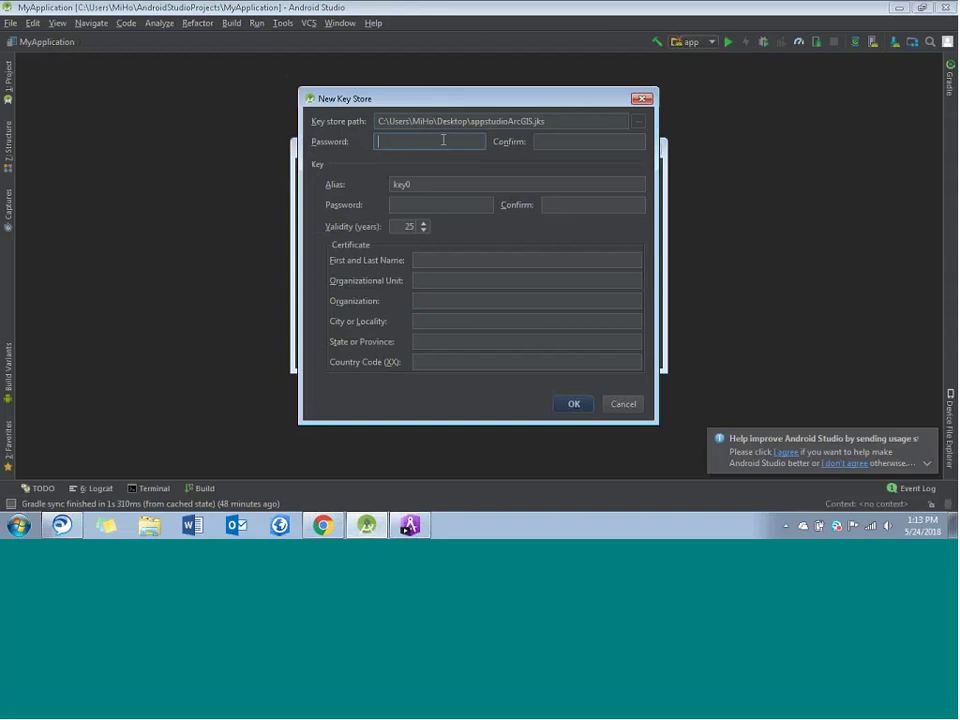
pyautogui.write('********')
pyautogui.press('Tab')
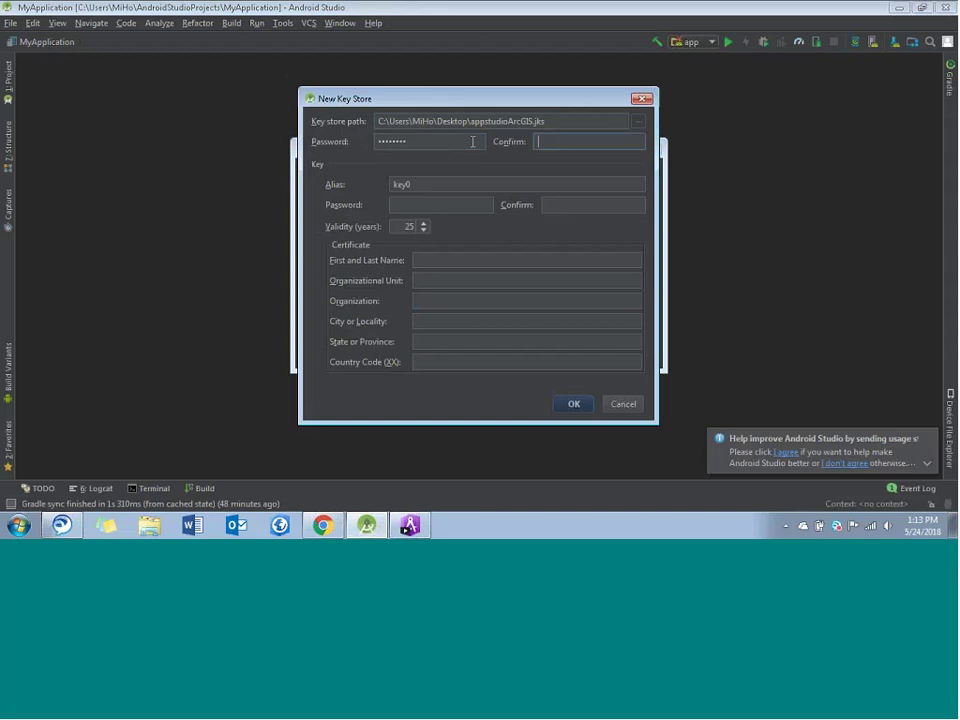
pyautogui.write('********')
pyautogui.press('Tab')
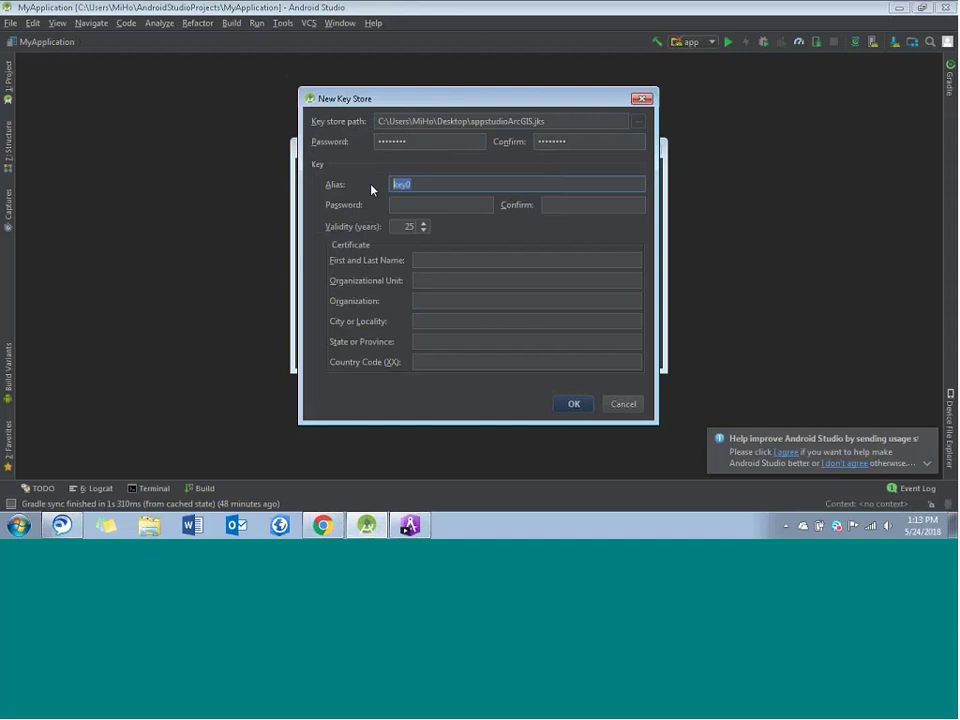
pyautogui.write('miho')
pyautogui.press('Tab')
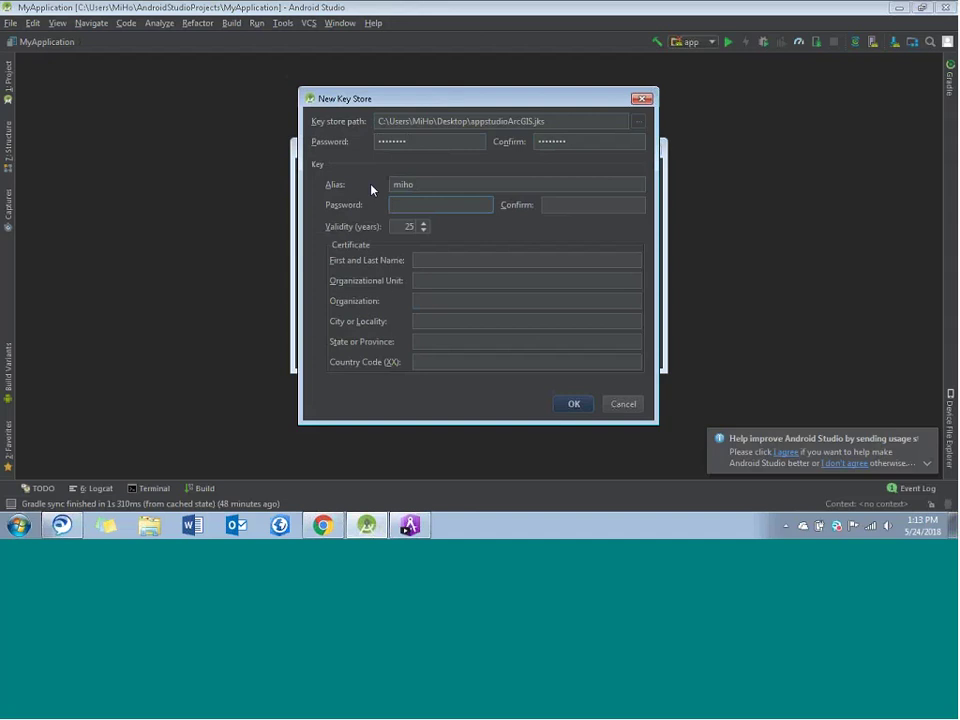
pyautogui.write('••••••••')
pyautogui.press('BackSpace')
pyautogui.press('BackSpace')
pyautogui.press('BackSpace')
pyautogui.press('BackSpace')
pyautogui.press('BackSpace')
pyautogui.press('BackSpace')
pyautogui.press('BackSpace')
pyautogui.write('•••••••')
pyautogui.press('Tab')
pyautogui.write('••••••••')
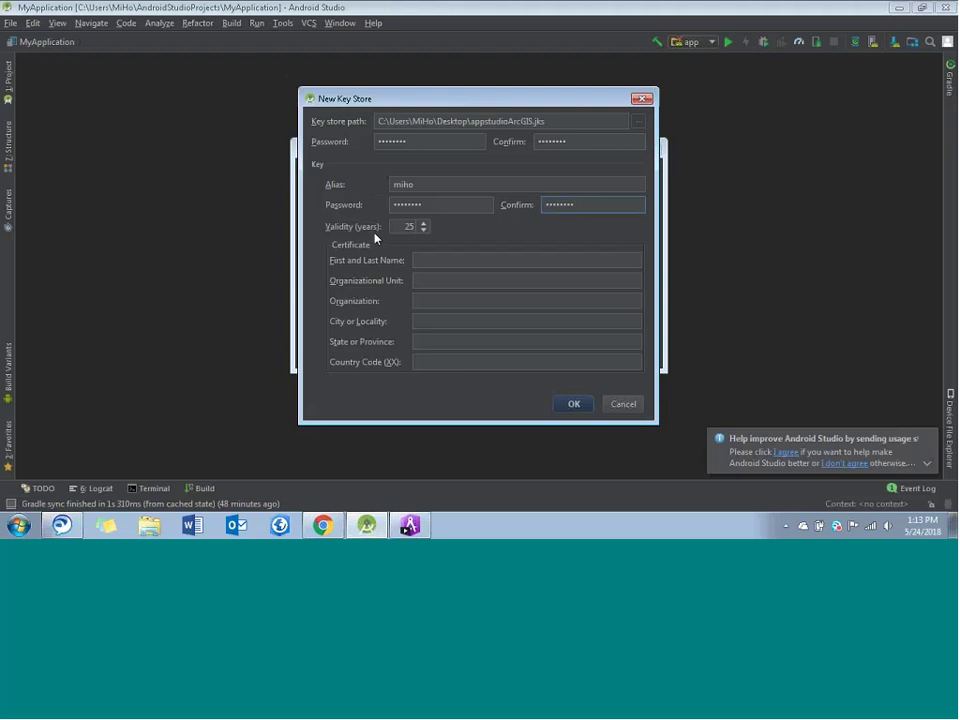
# - Fill certificate details (owner's full name, unit Dev, Esri Canada, Toronto, ON) and create the key store
pyautogui.click(433, 258)
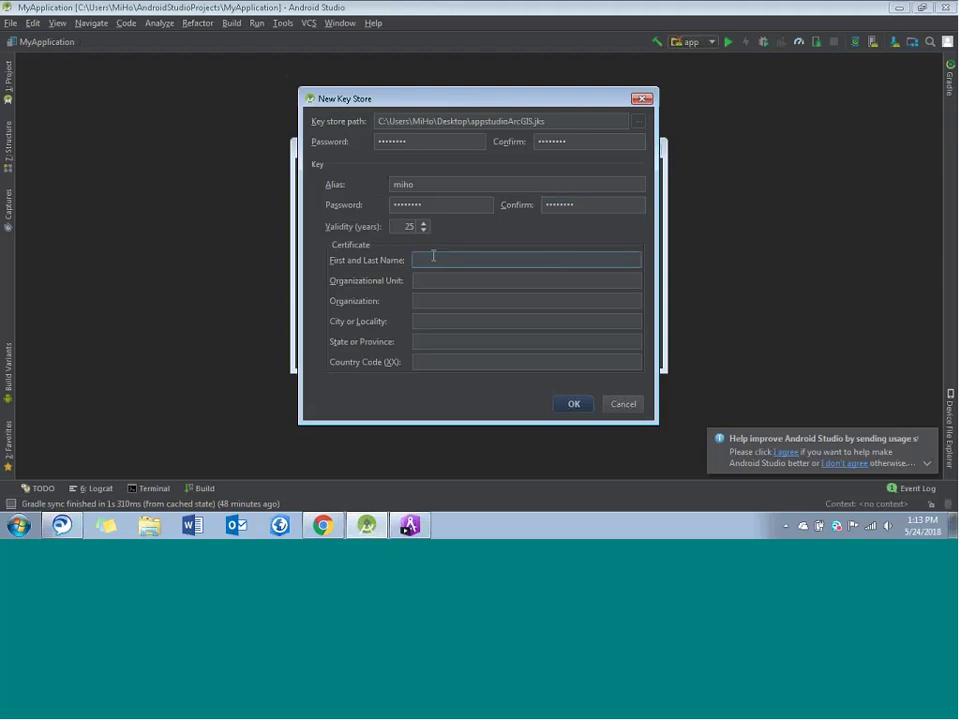
pyautogui.write('Mingsze Ho')
pyautogui.press('Tab')
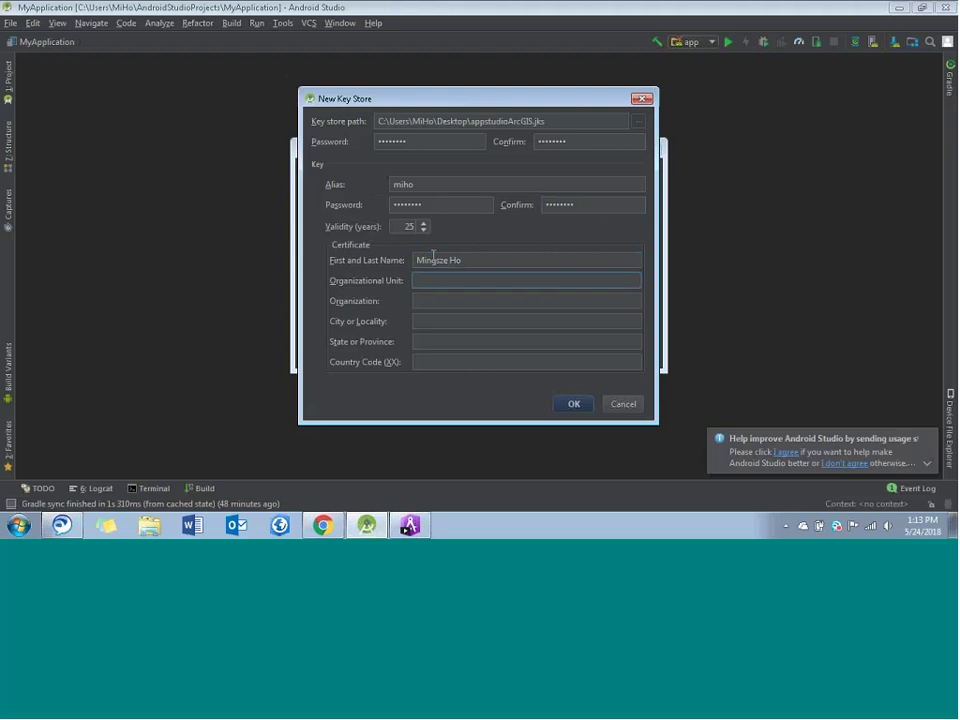
pyautogui.write('Dev')
pyautogui.press('Tab')
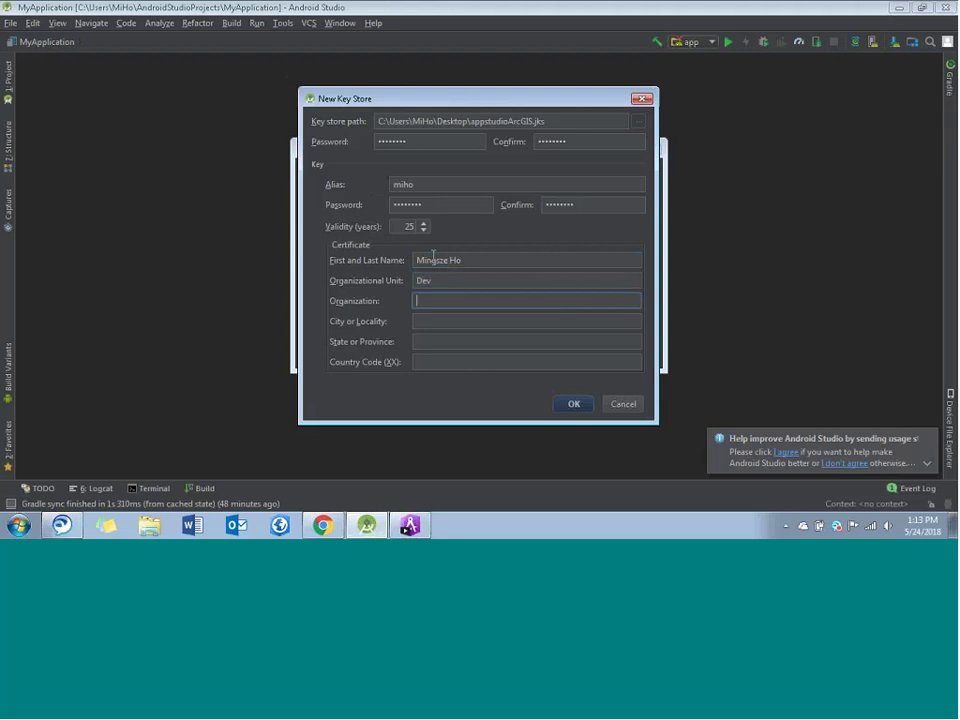
pyautogui.write('Esri Canada')
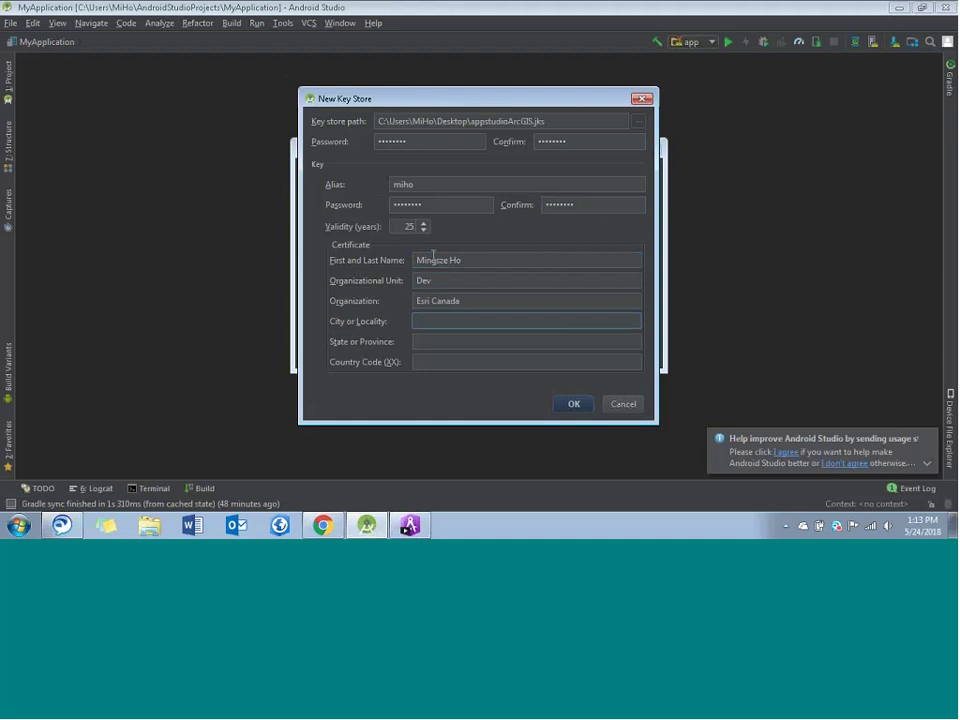
pyautogui.press('Tab')
pyautogui.write('Toronto')
pyautogui.press('Tab')
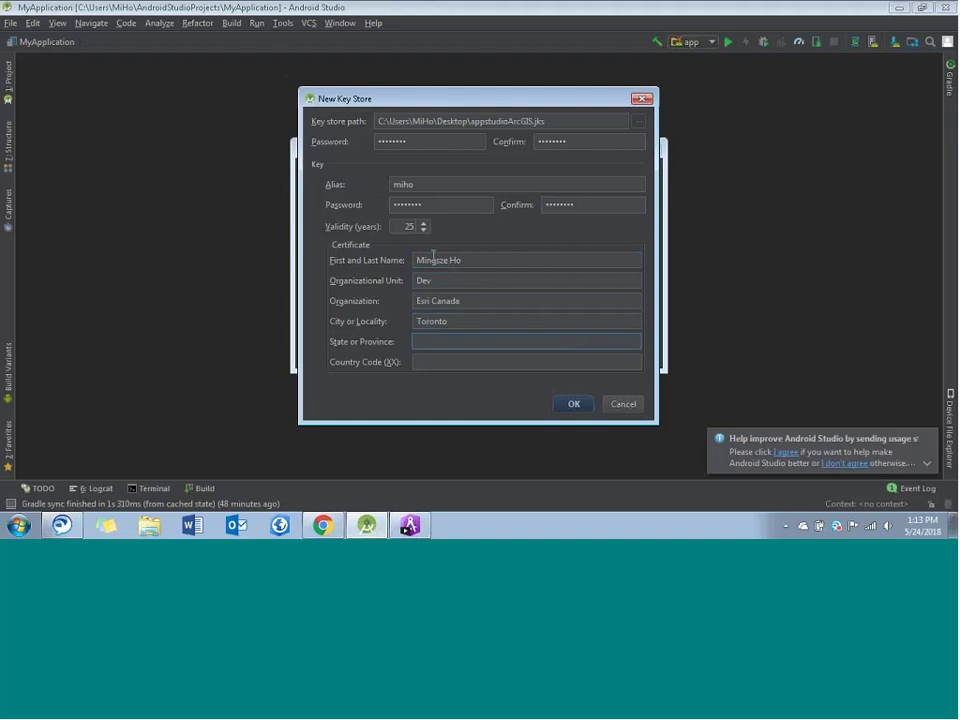
pyautogui.write('ON')
pyautogui.press('Tab')
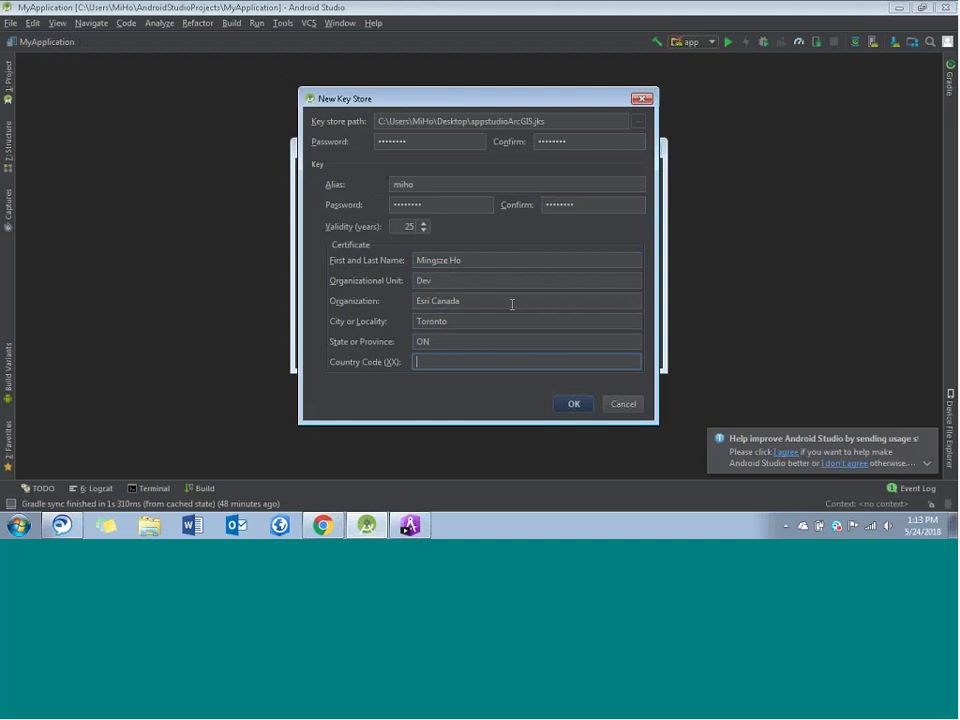
pyautogui.click(573, 404)
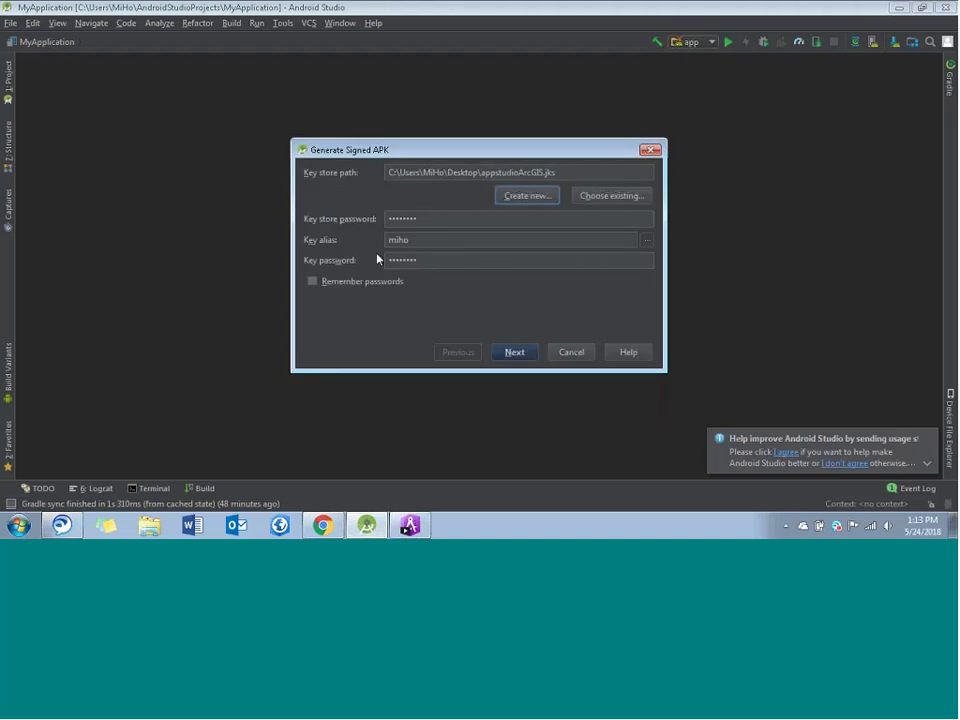
# - Build the signed release APK, then return to AppStudio in the browser
pyautogui.click(514, 352)
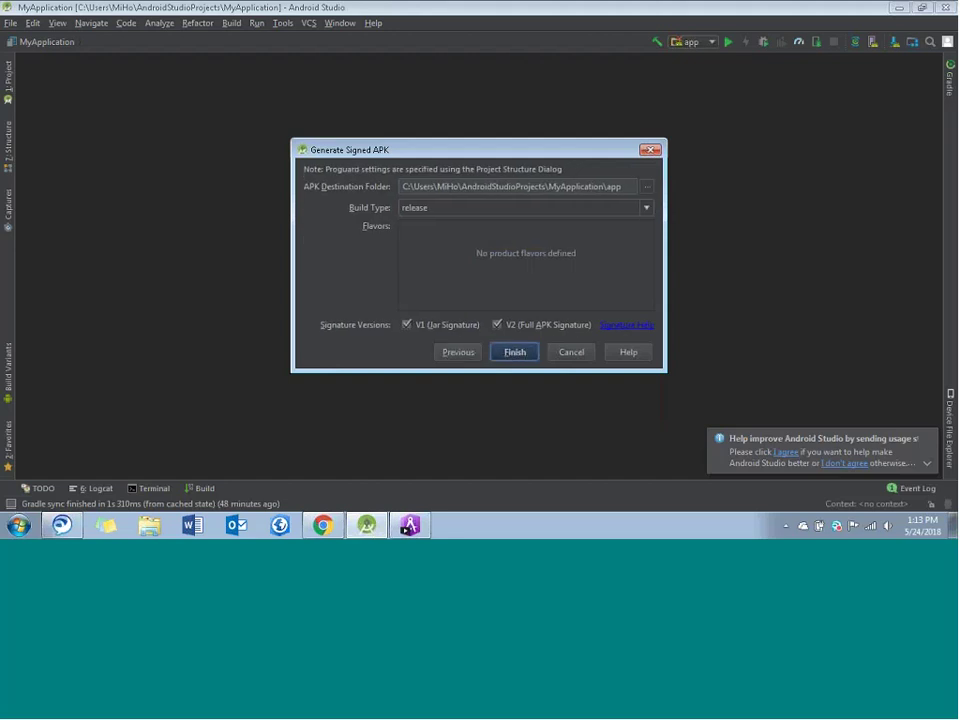
pyautogui.click(521, 358)
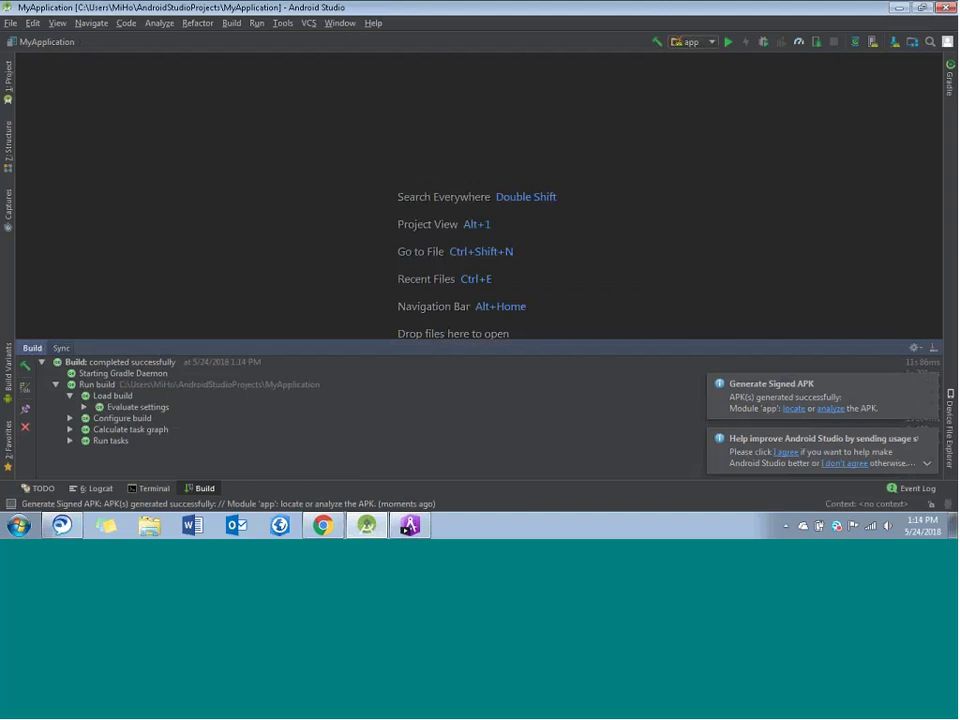
pyautogui.click(334, 529)
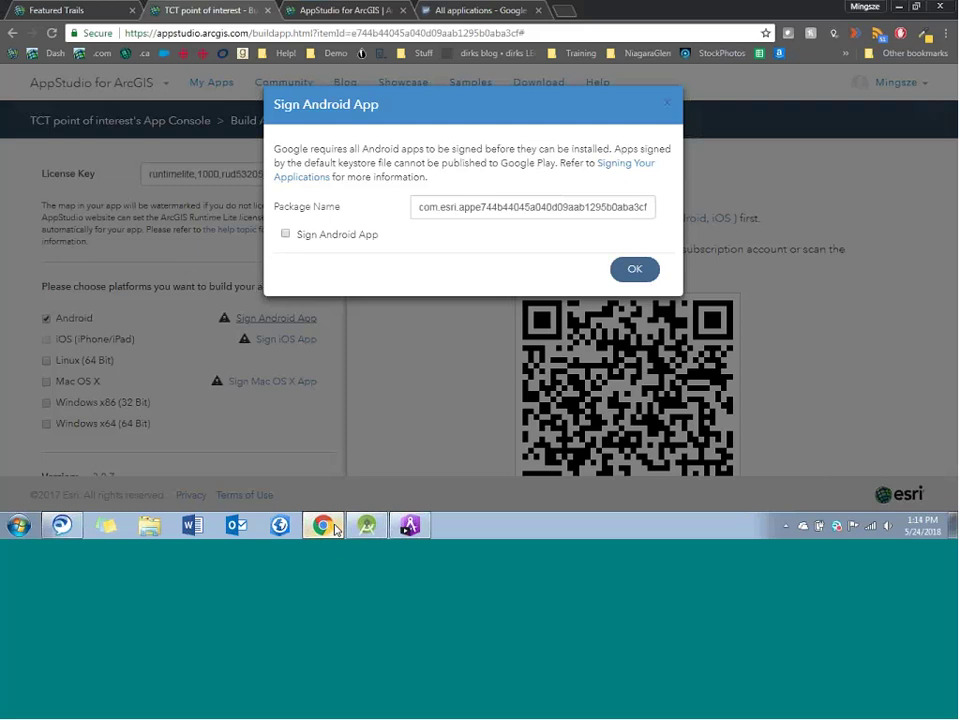
# - Enable Android app signing and attach the appstudioArcGIS.jks key store file
pyautogui.tripleClick(421, 206)
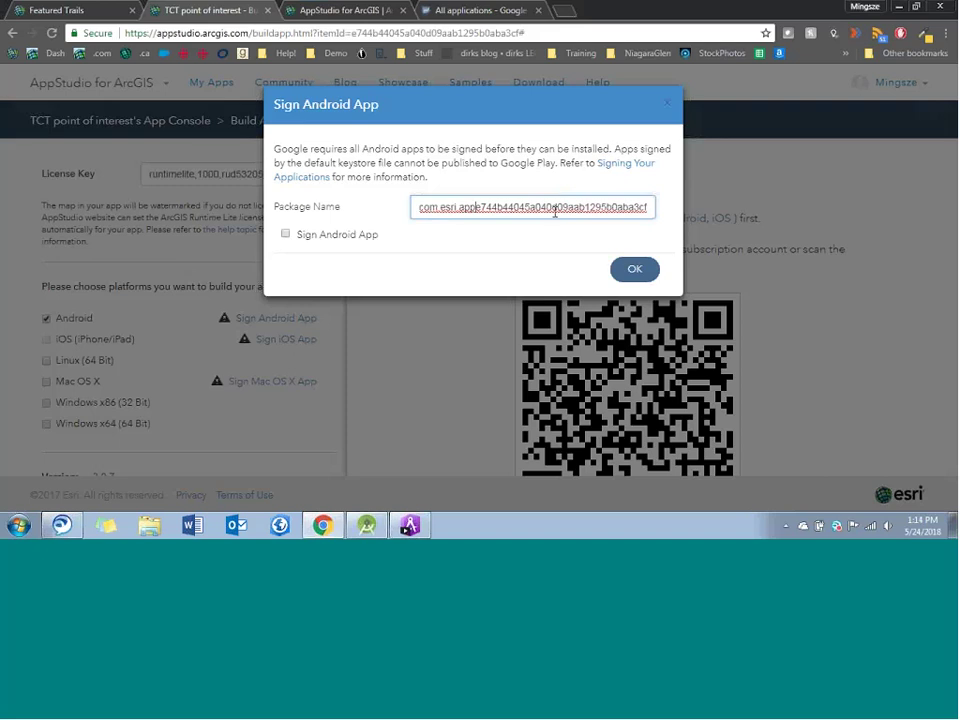
pyautogui.click(358, 236)
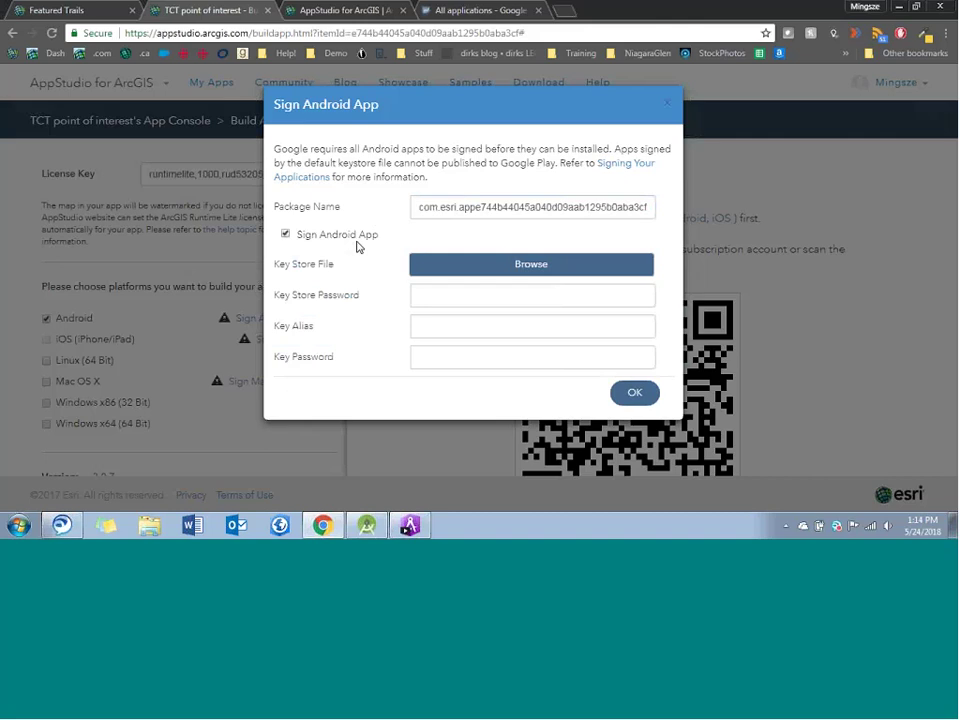
pyautogui.click(418, 268)
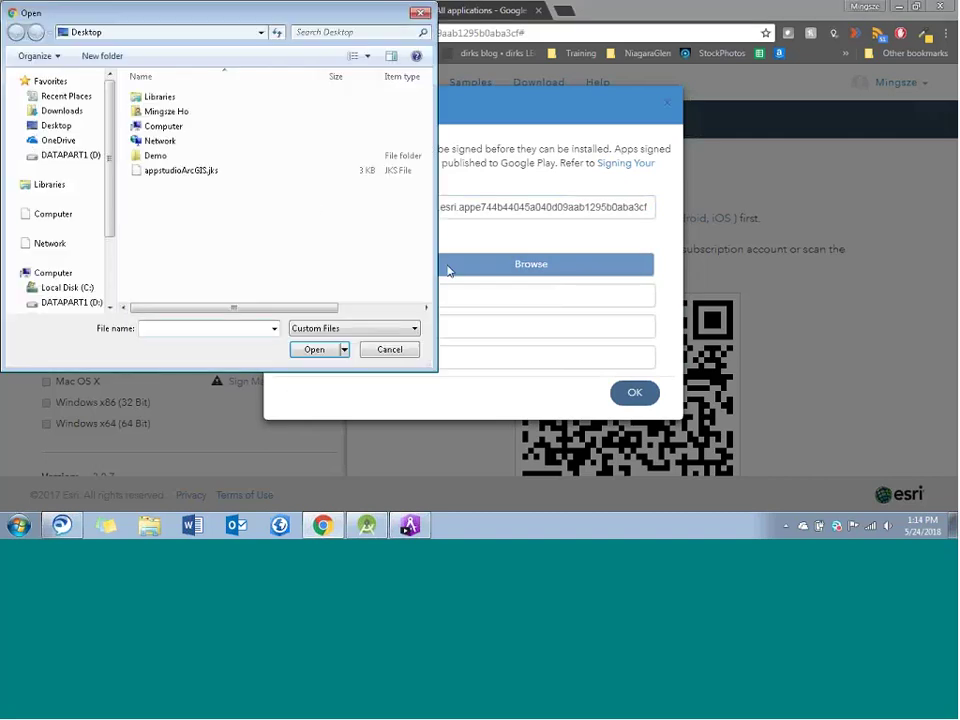
pyautogui.click(212, 172)
pyautogui.click(314, 349)
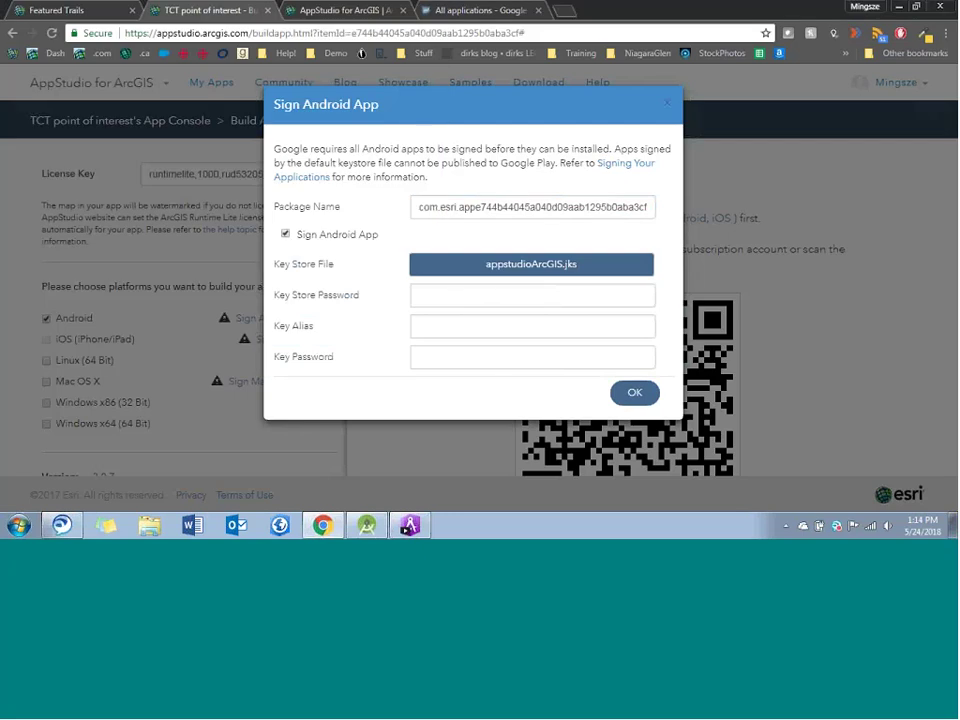
# - Enter the key store password, key alias and key password for signing
pyautogui.click(433, 298)
pyautogui.write('pa')
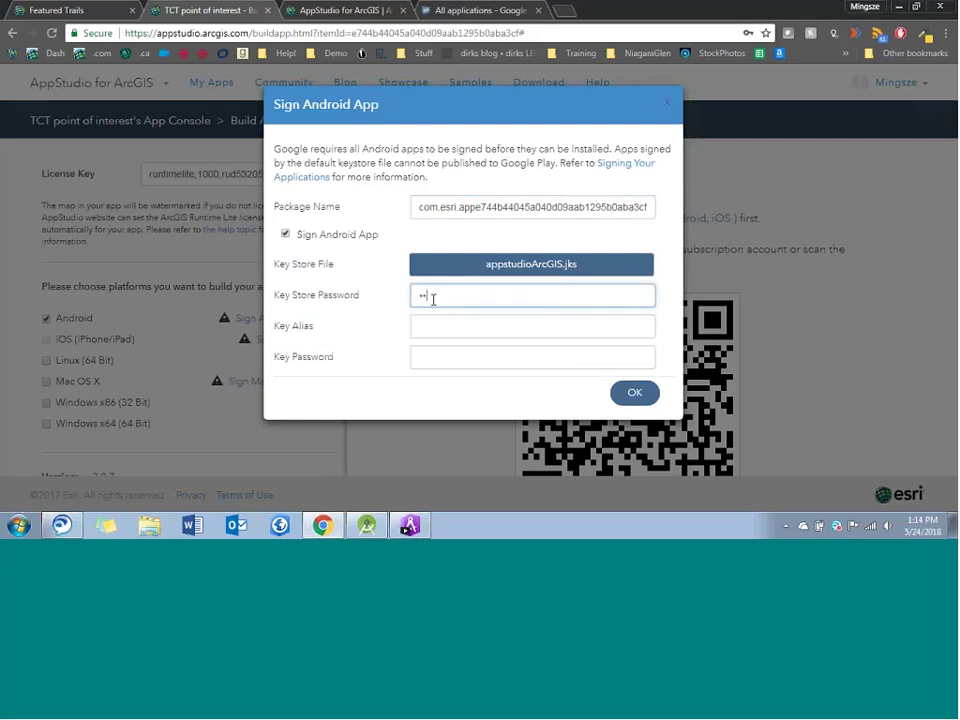
pyautogui.write('••••••')
pyautogui.press('Tab')
pyautogui.write('mi')
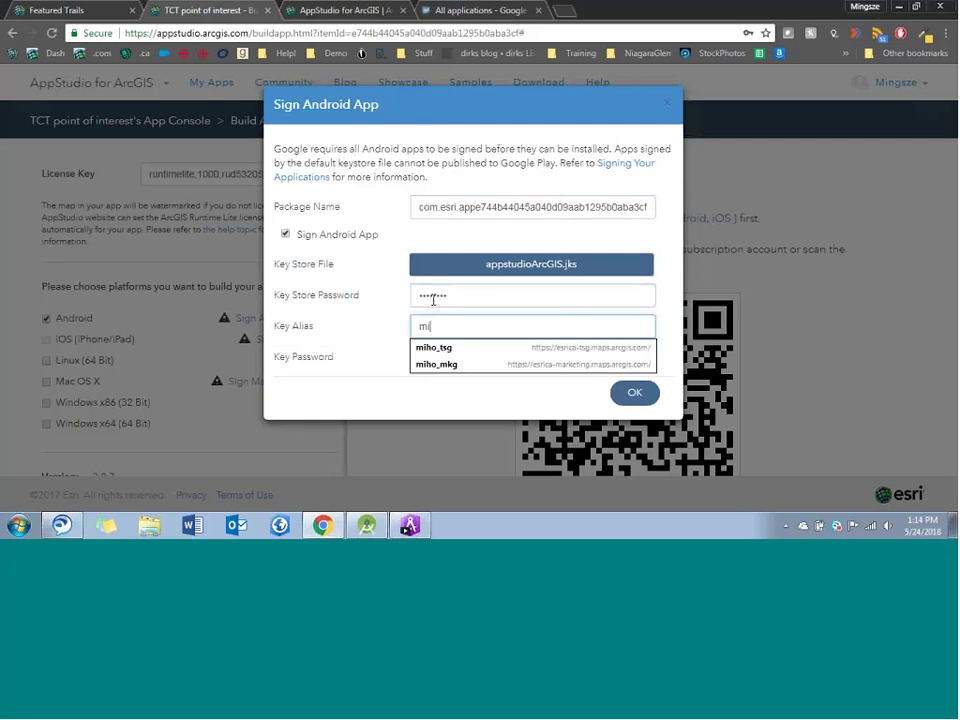
pyautogui.write('ho')
pyautogui.press('Tab')
pyautogui.write('p')
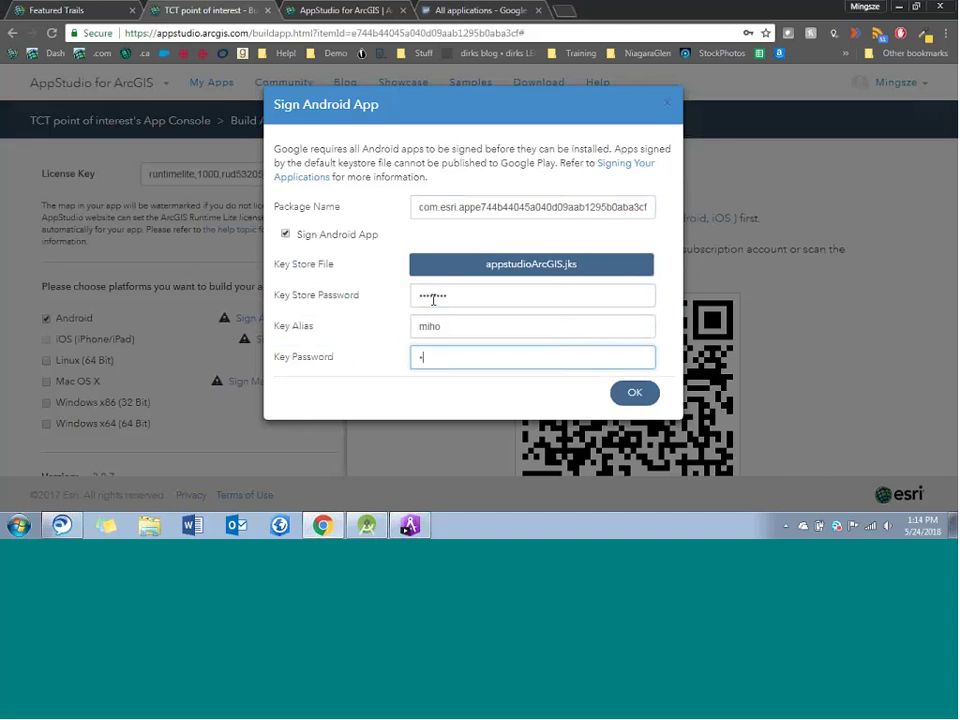
pyautogui.write('assword')
# - Confirm the Android signing settings and submit the signed Android build
pyautogui.click(635, 395)
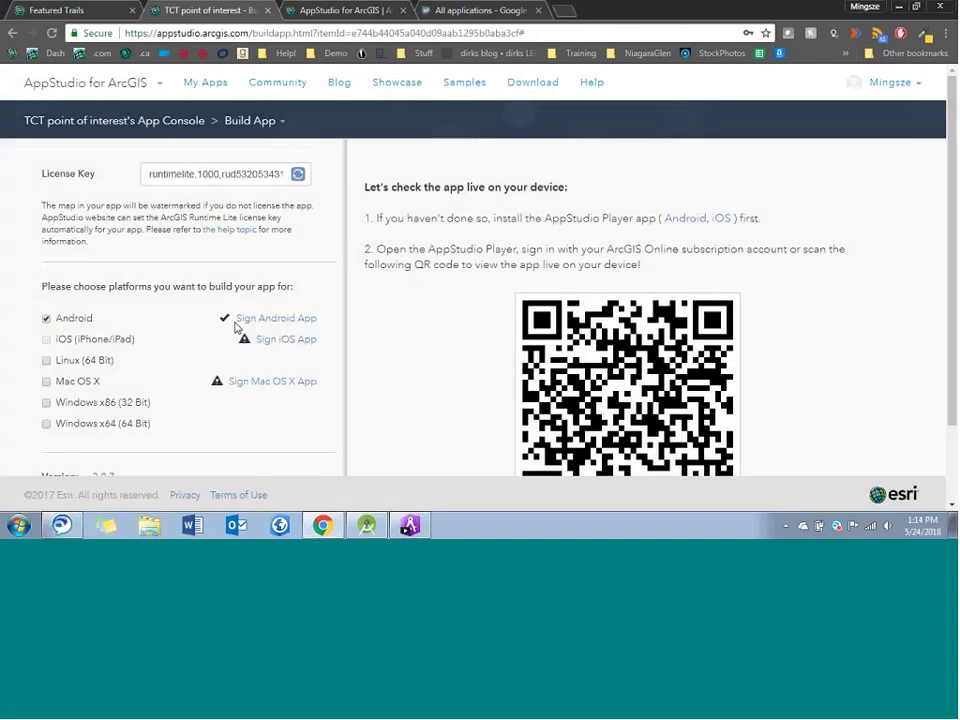
pyautogui.scroll(-2, 236, 327)
pyautogui.scroll(1, 193, 407)
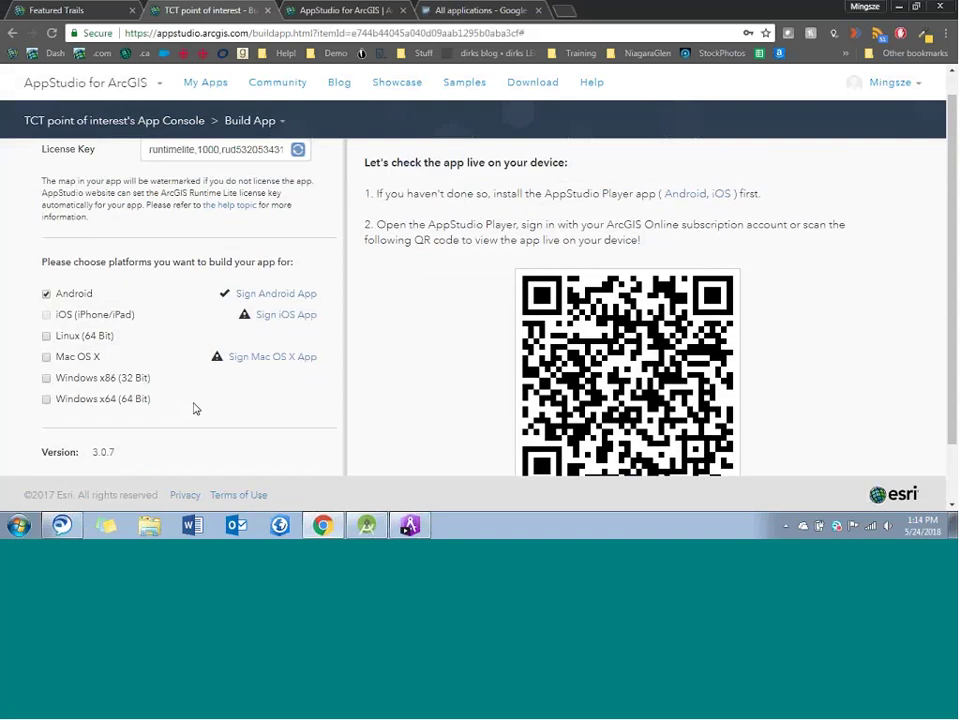
pyautogui.scroll(-1, 215, 410)
pyautogui.click(203, 448)
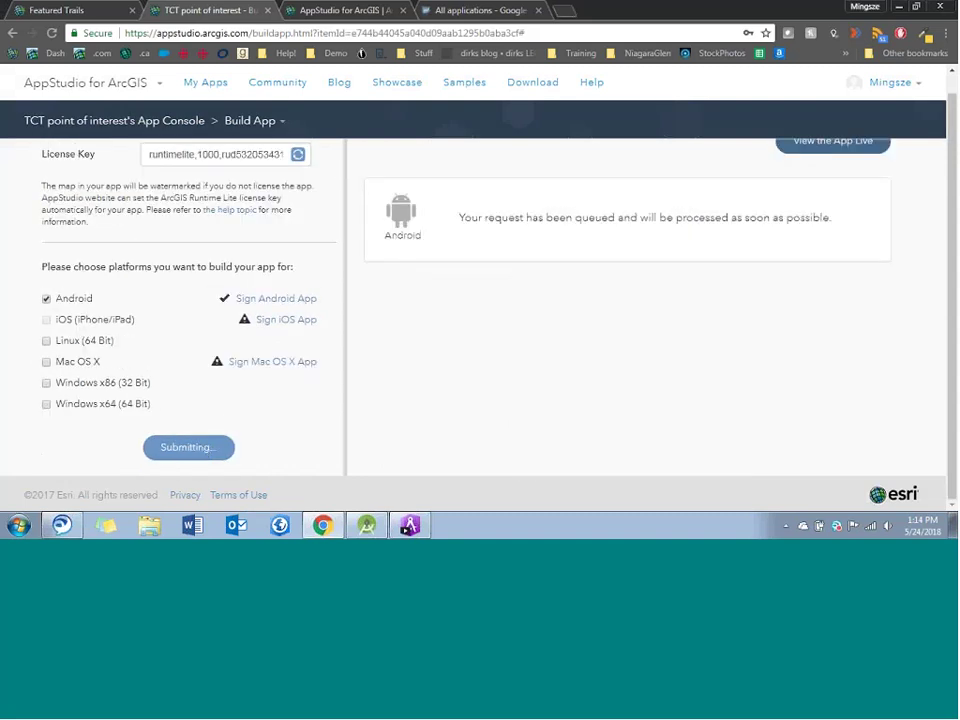
# - Switch to Google Play Console maximized and open the TCT Point of Interest app dashboard
pyautogui.doubleClick(788, 14)
pyautogui.click(734, 53)
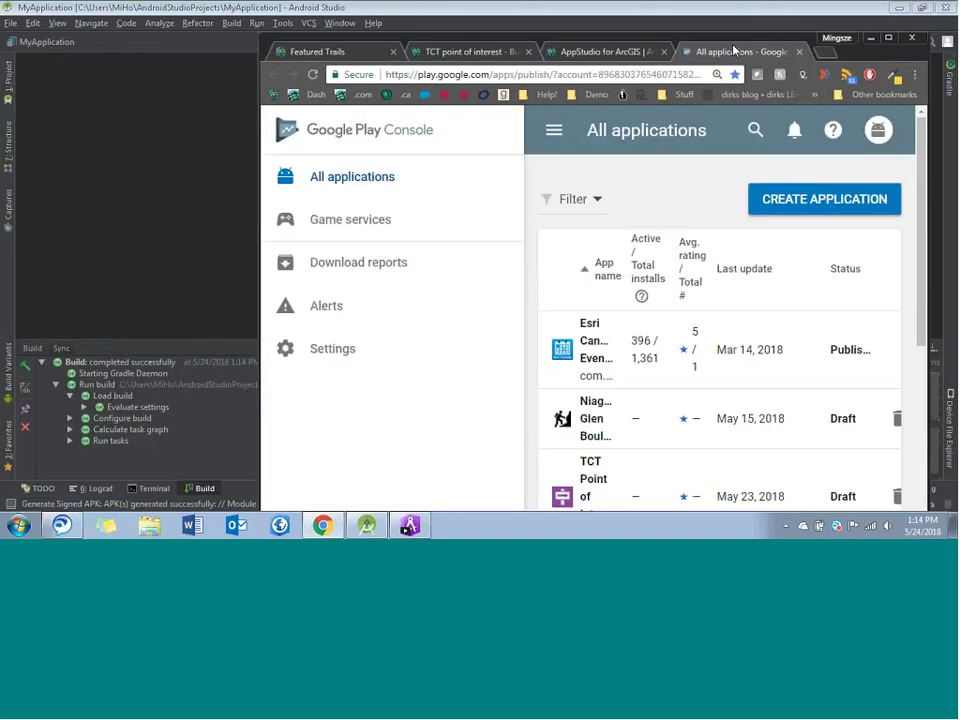
pyautogui.doubleClick(734, 50)
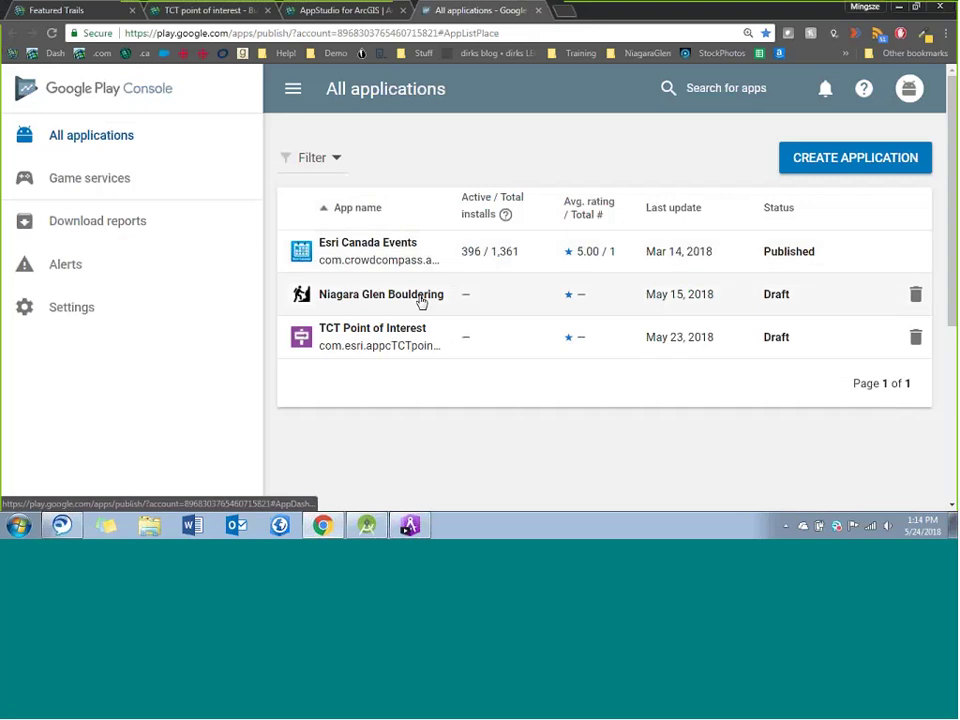
pyautogui.click(388, 340)
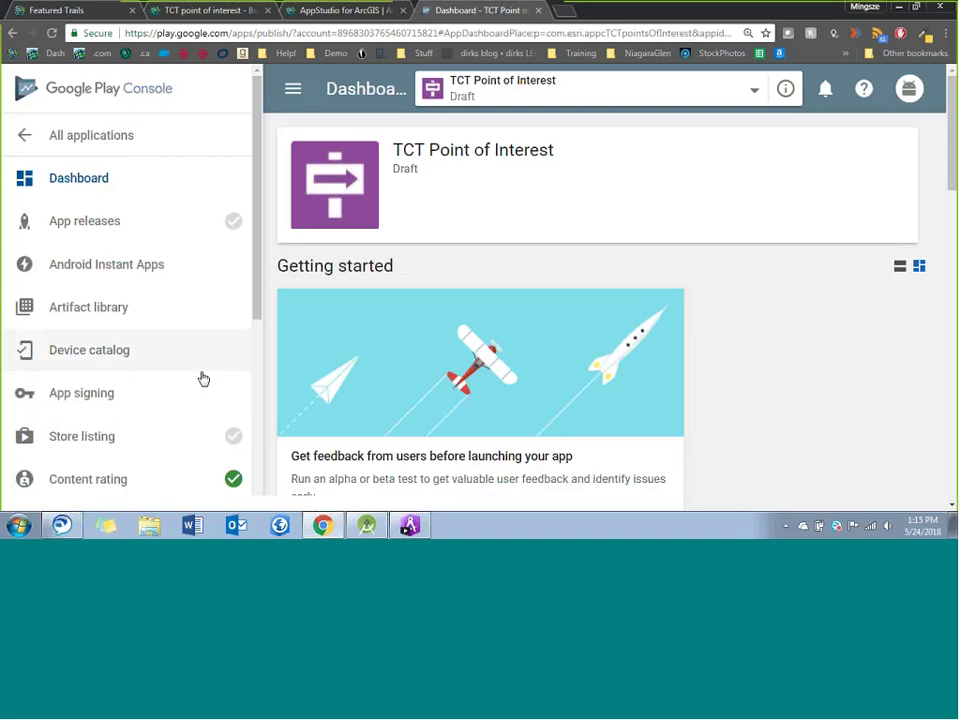
# - Review the store listing's description, screenshots, graphics, Travel & Local category and content rating
pyautogui.click(143, 454)
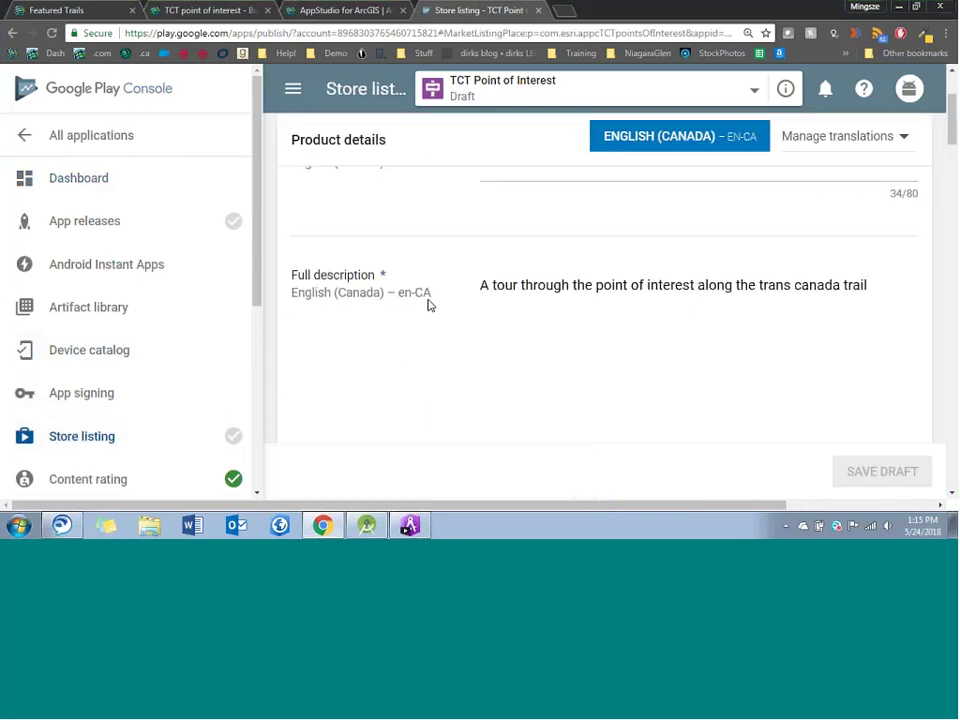
pyautogui.scroll(-3, 541, 286)
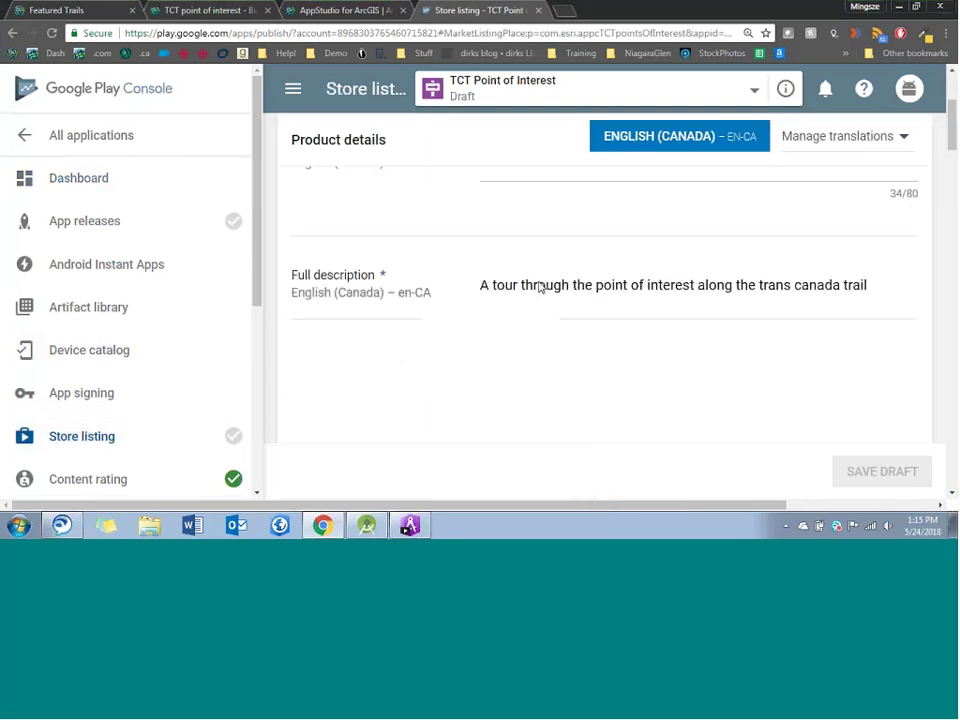
pyautogui.scroll(3, 541, 286)
pyautogui.scroll(-2, 561, 232)
pyautogui.scroll(-10, 529, 320)
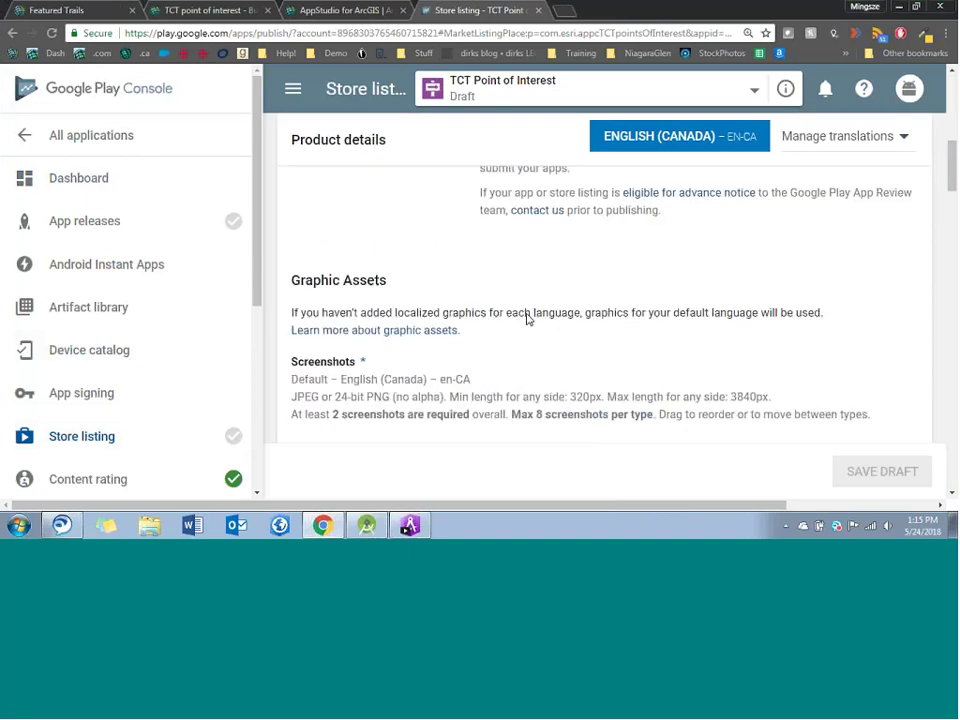
pyautogui.scroll(2, 500, 295)
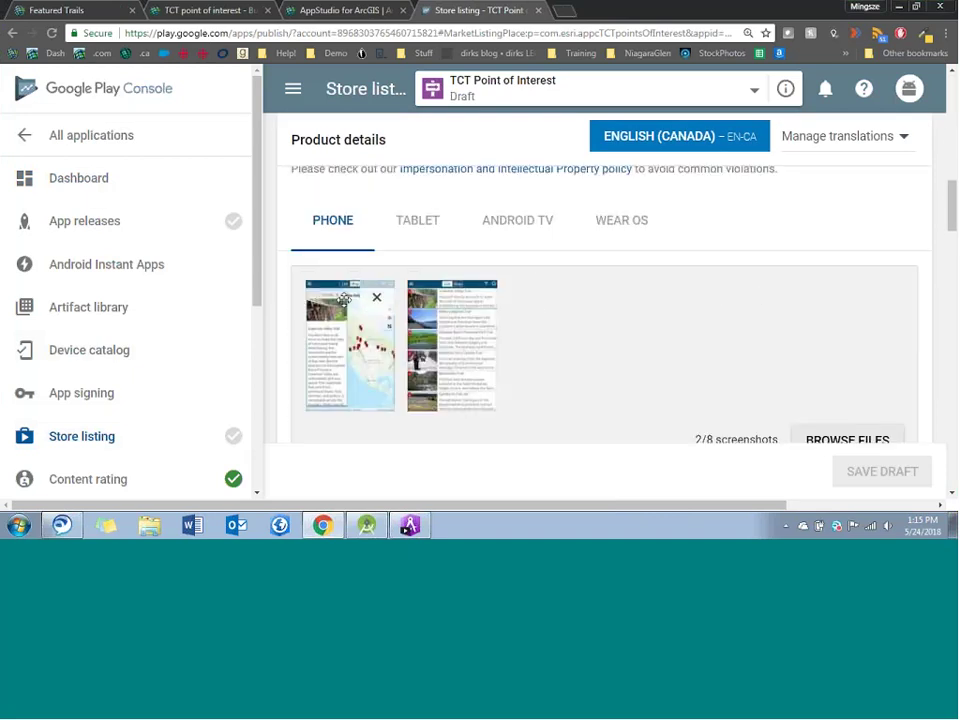
pyautogui.scroll(-2, 461, 328)
pyautogui.scroll(2, 455, 290)
pyautogui.scroll(-4, 441, 336)
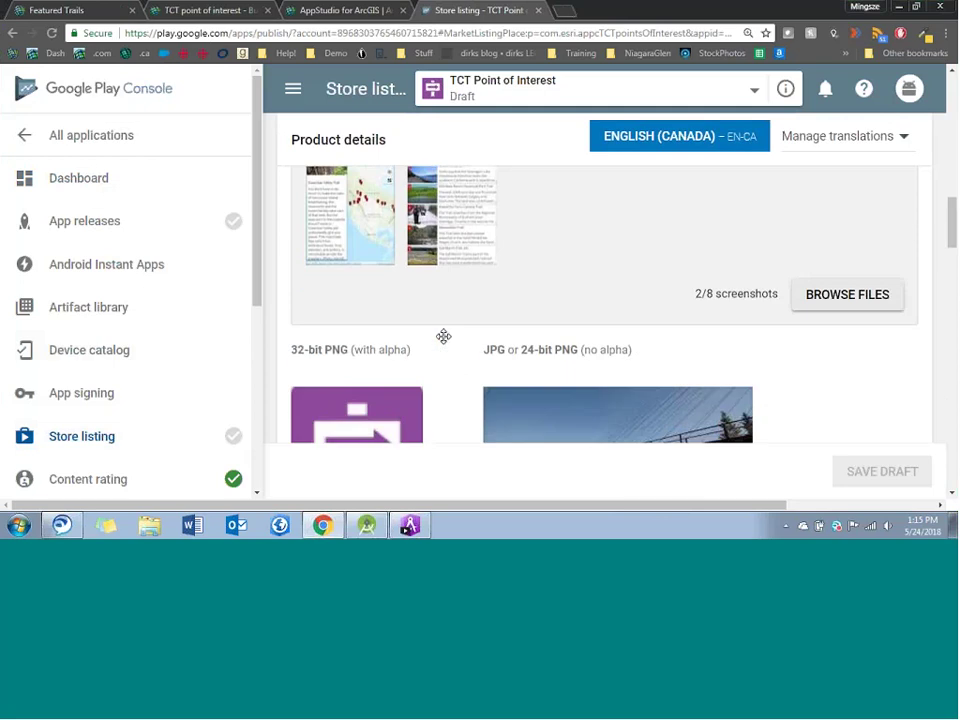
pyautogui.moveTo(327, 346)
pyautogui.scroll(-6, 417, 239)
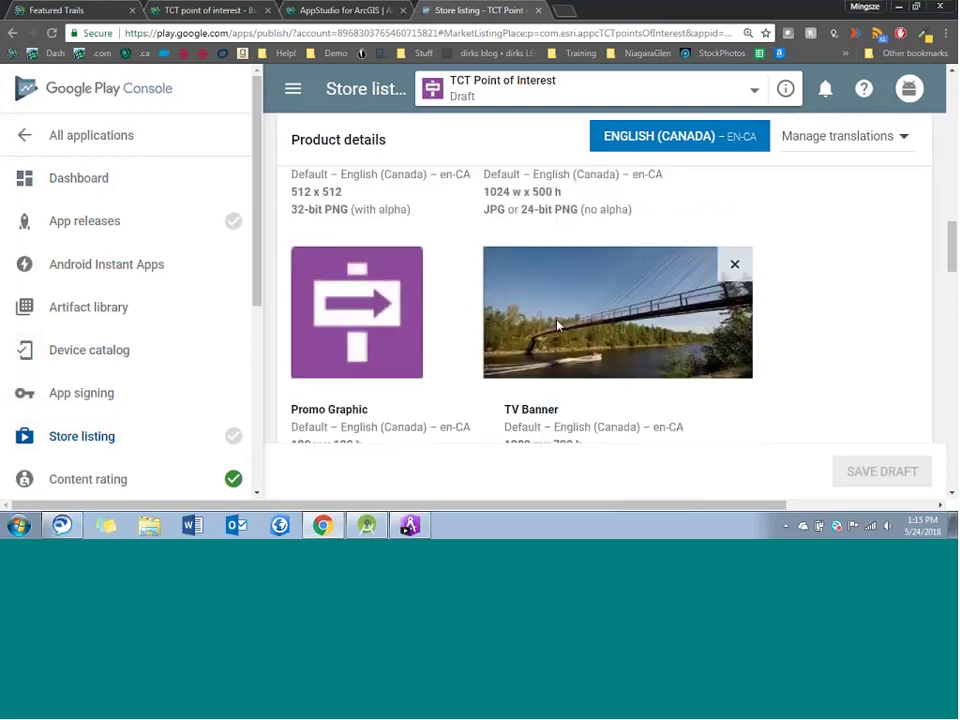
pyautogui.scroll(-5, 557, 326)
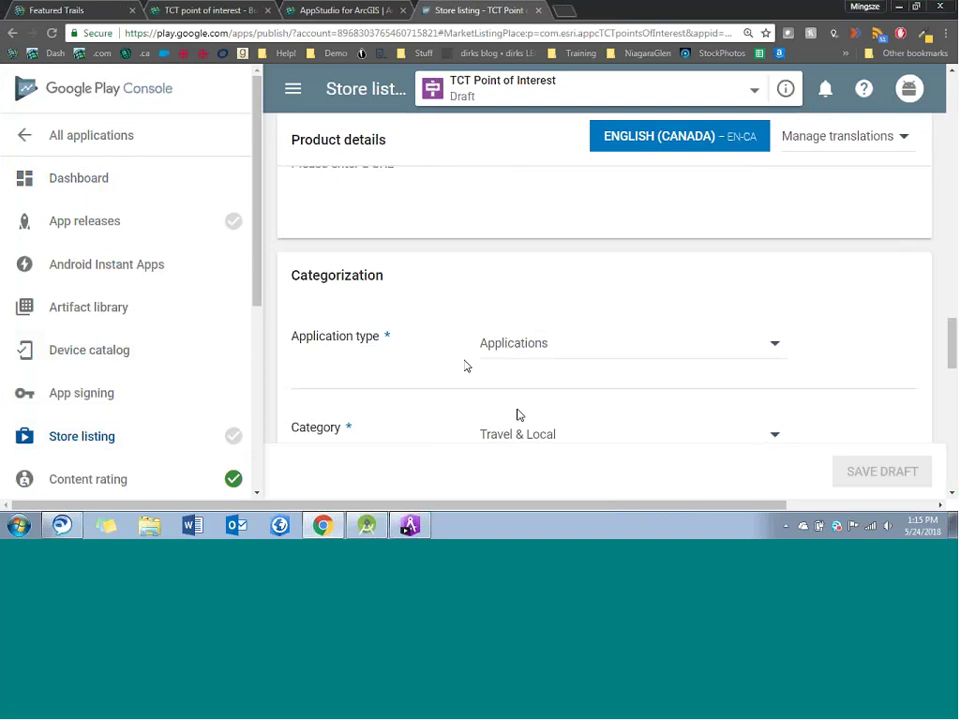
pyautogui.scroll(-2, 446, 390)
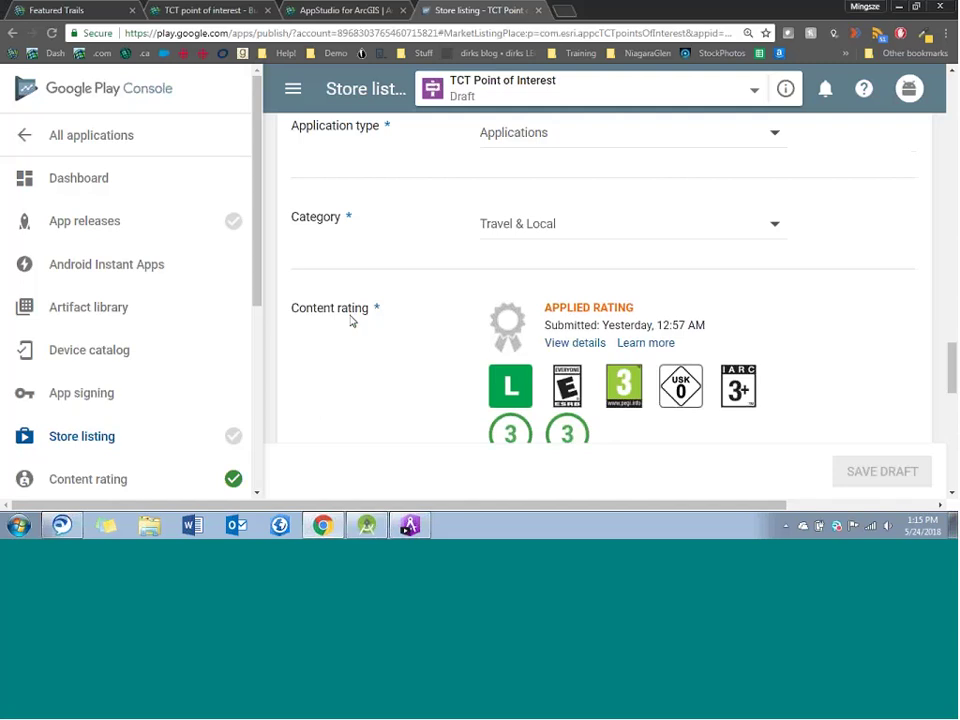
# - Open App releases and edit the pending Production track release
pyautogui.click(161, 236)
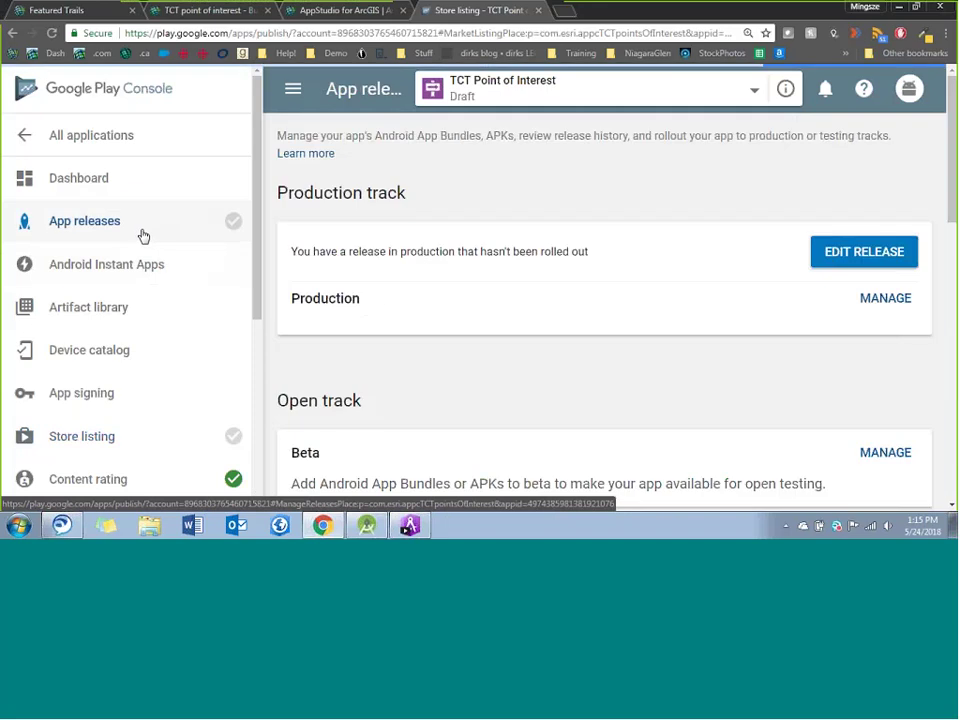
pyautogui.click(838, 254)
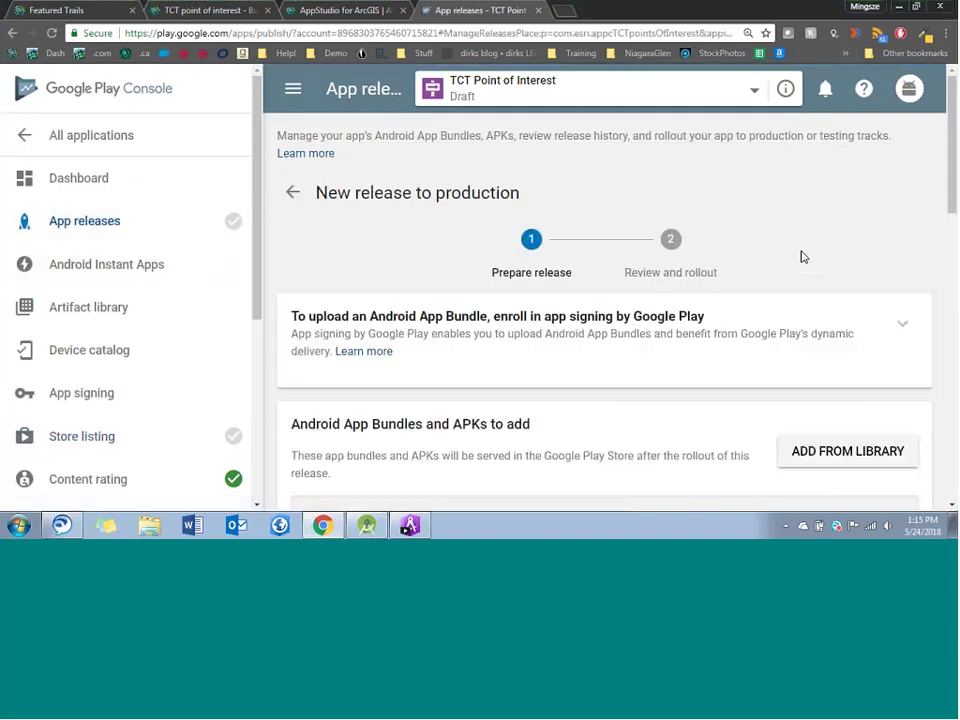
pyautogui.scroll(-3, 707, 285)
pyautogui.scroll(-2, 704, 291)
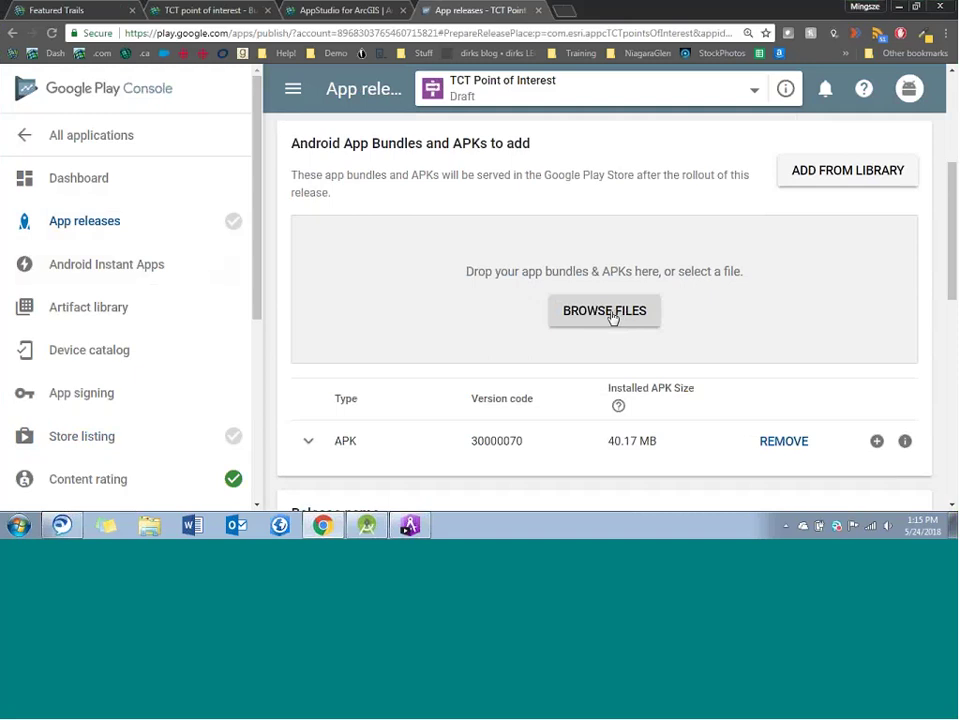
# - Check the build progress tab, then review the release's APK, version code 30000070, 40.17 MB
pyautogui.click(122, 14)
pyautogui.click(171, 13)
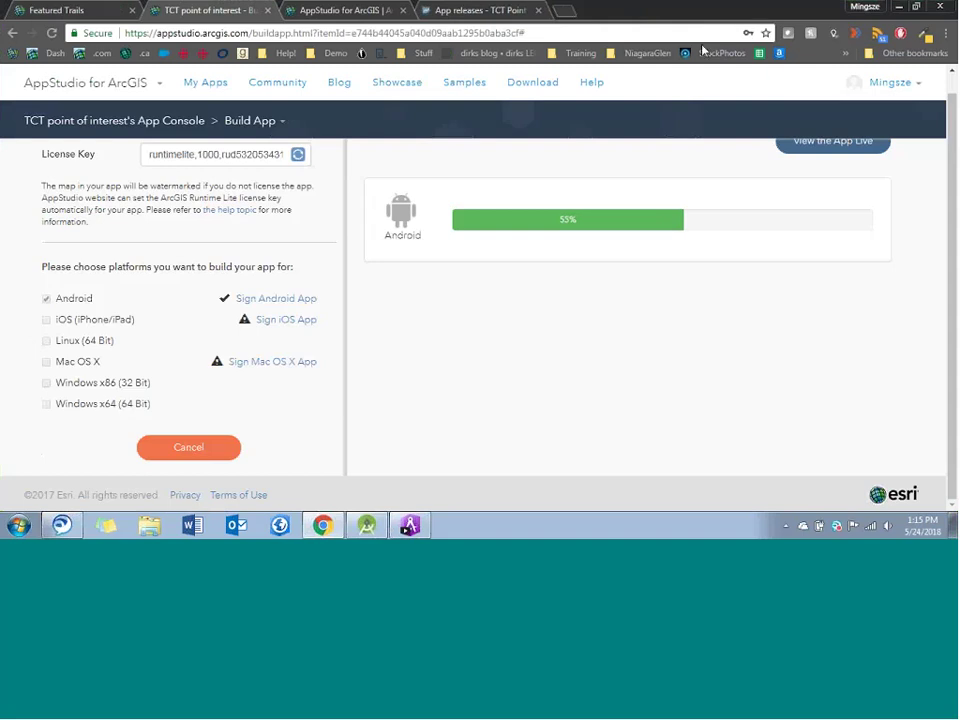
pyautogui.moveTo(640, 11); pyautogui.dragTo(755, 8)
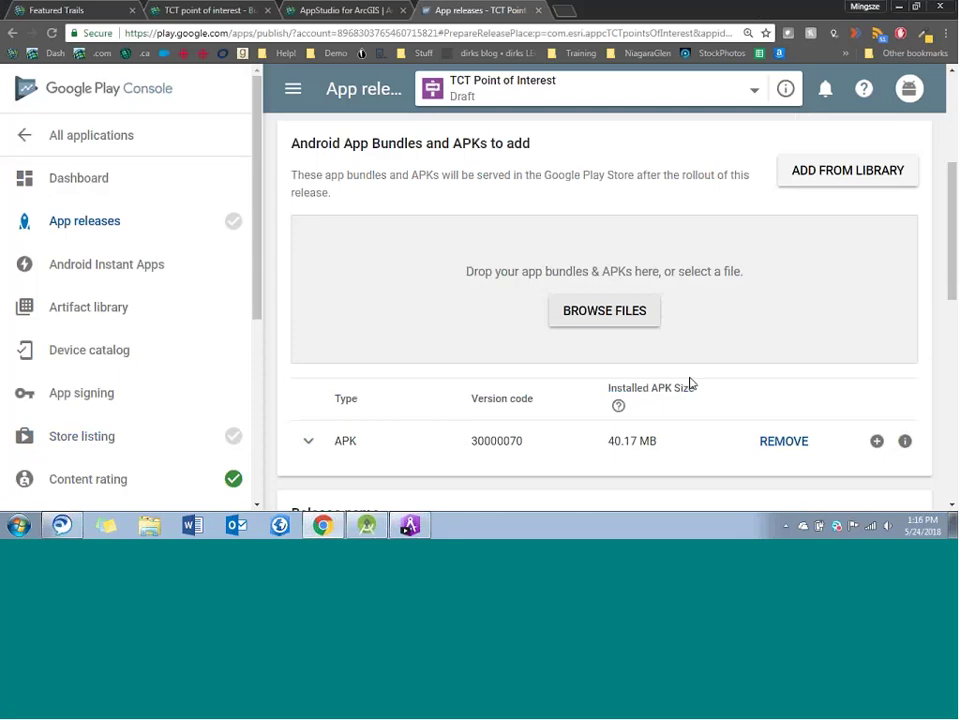
pyautogui.scroll(-3, 202, 370)
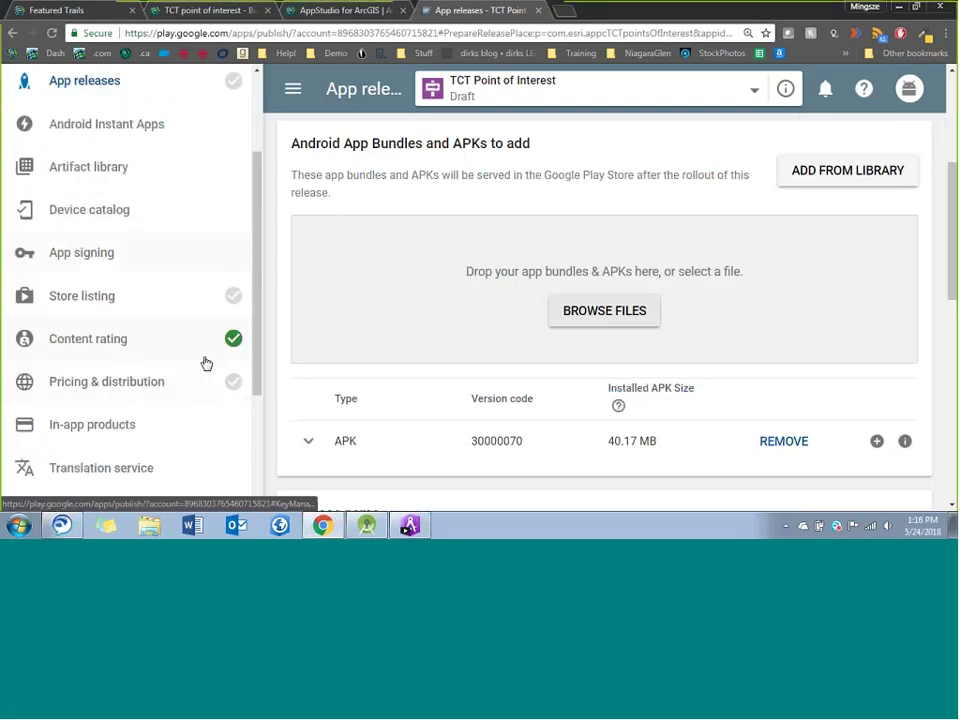
pyautogui.scroll(3, 190, 320)
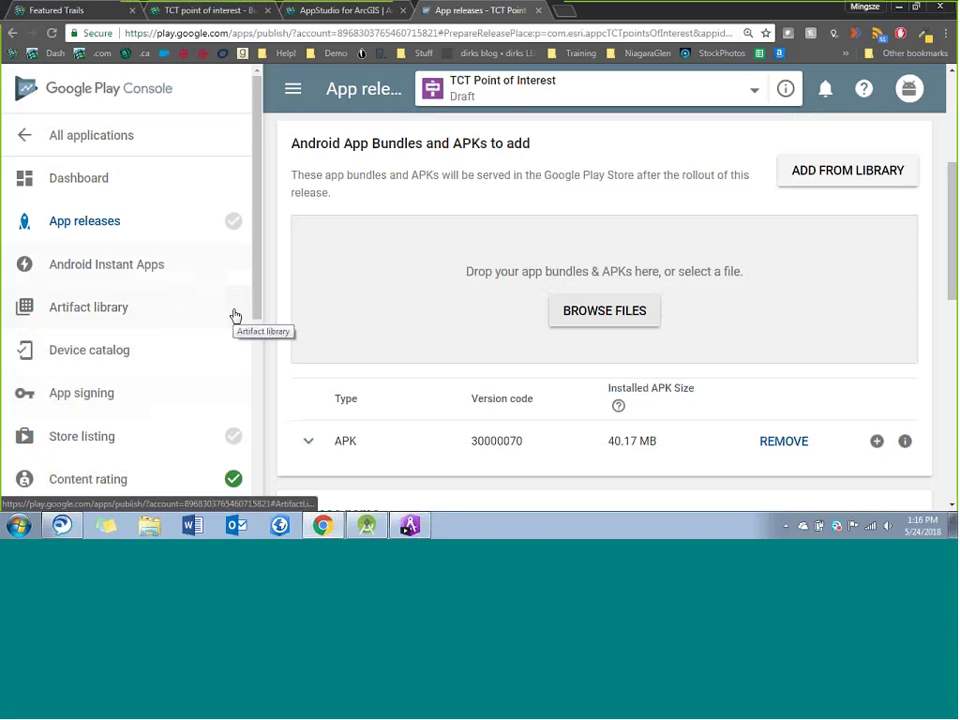
pyautogui.scroll(-2, 227, 266)
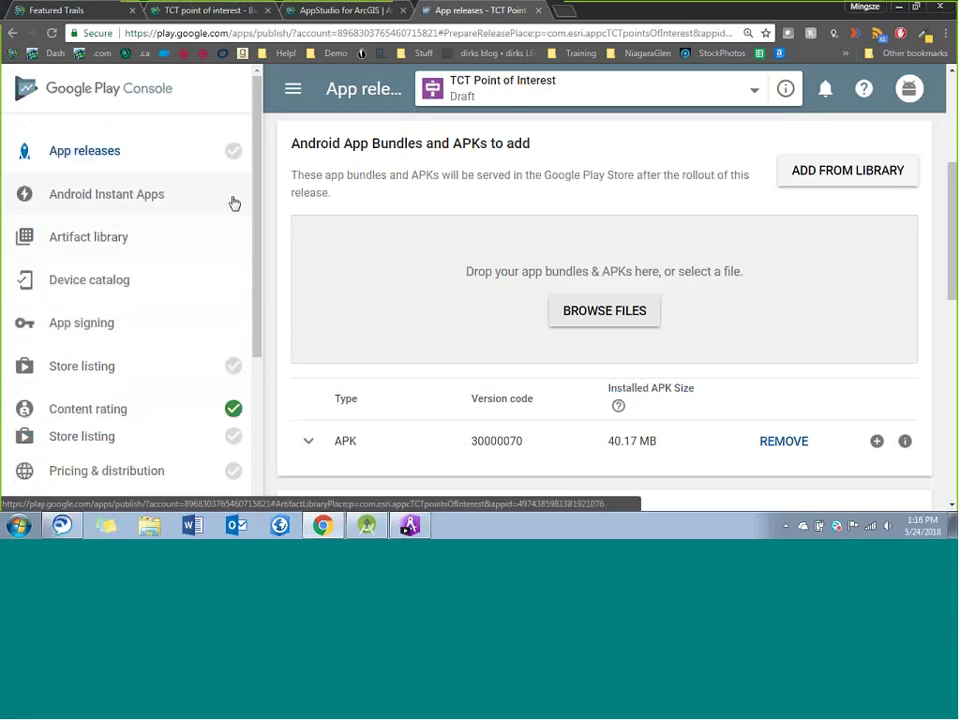
pyautogui.moveTo(233, 157)
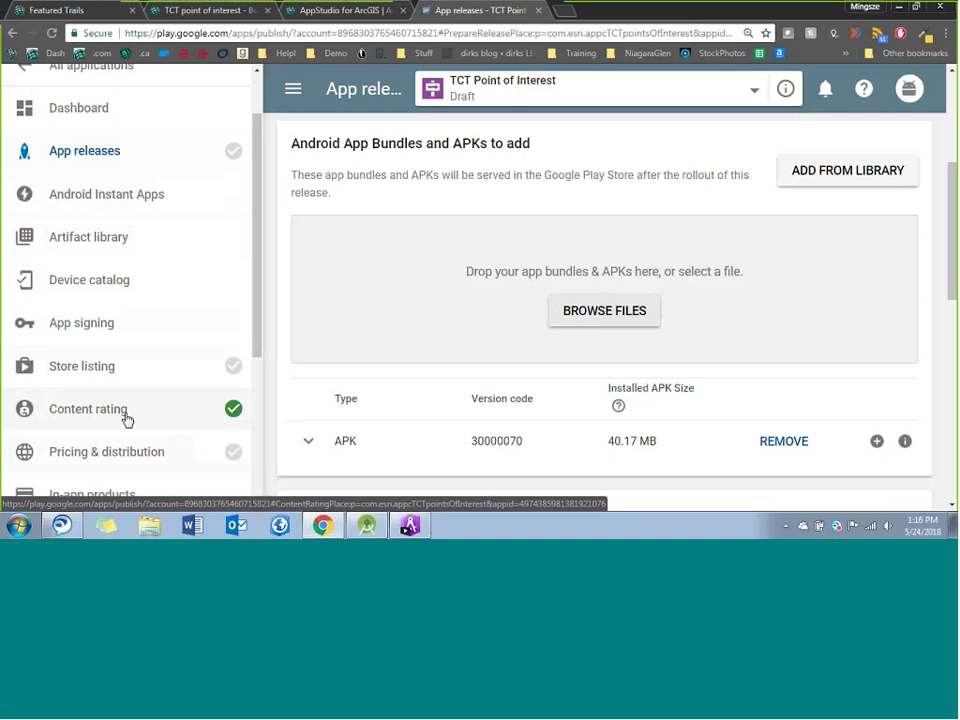
pyautogui.scroll(-1, 135, 415)
pyautogui.moveTo(228, 391)
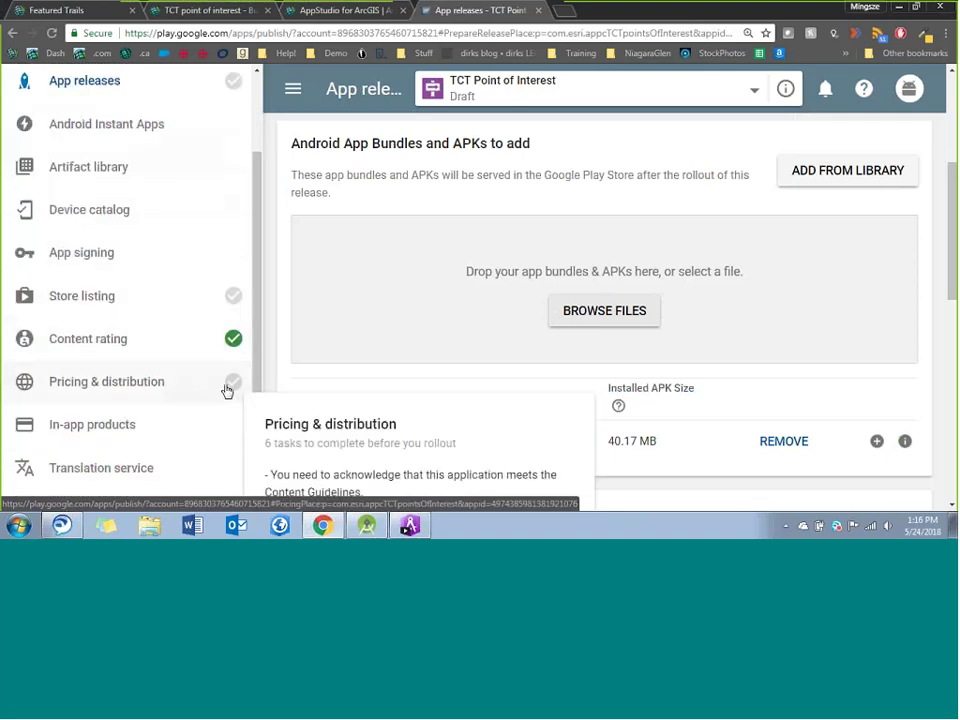
pyautogui.scroll(-1, 231, 386)
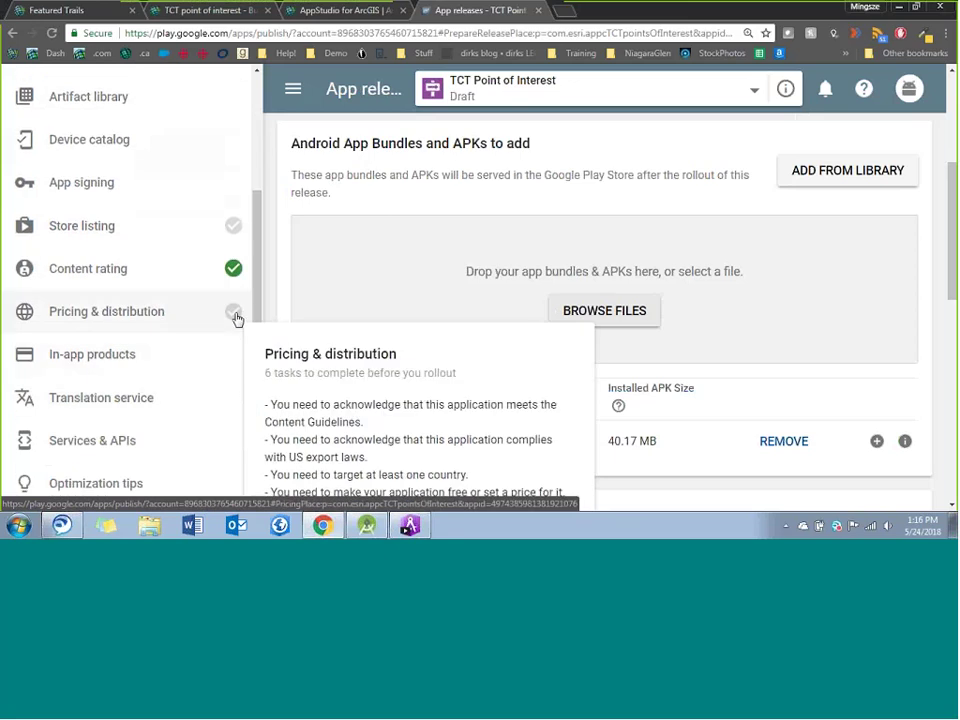
# - Check the TCT point of interest Build page, where the Android build shows 100%
pyautogui.click(229, 16)
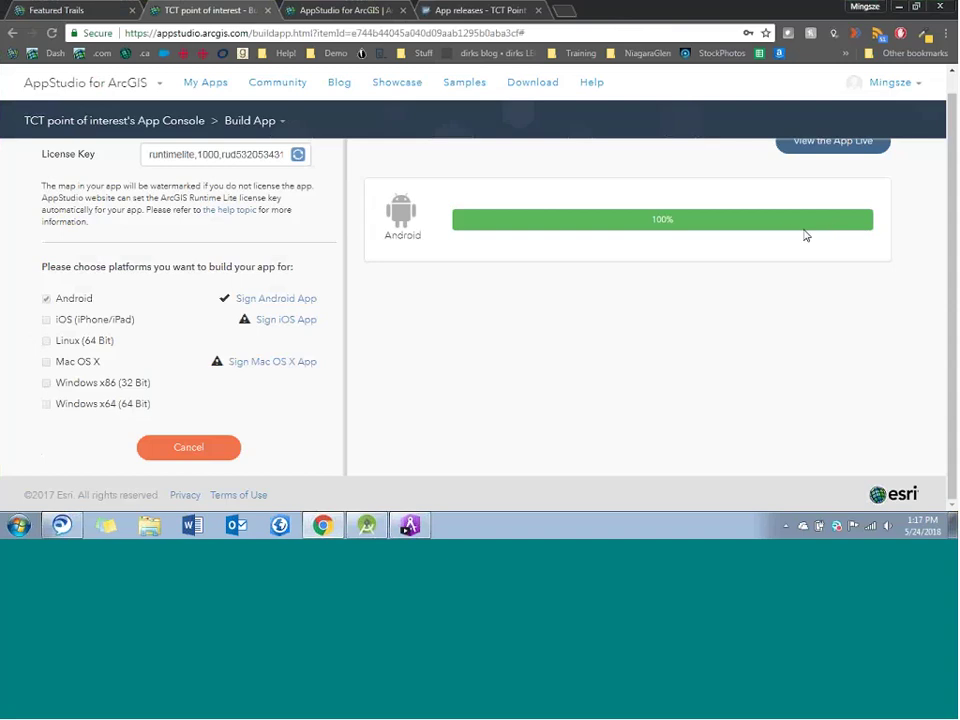
pyautogui.click(300, 11)
pyautogui.click(236, 11)
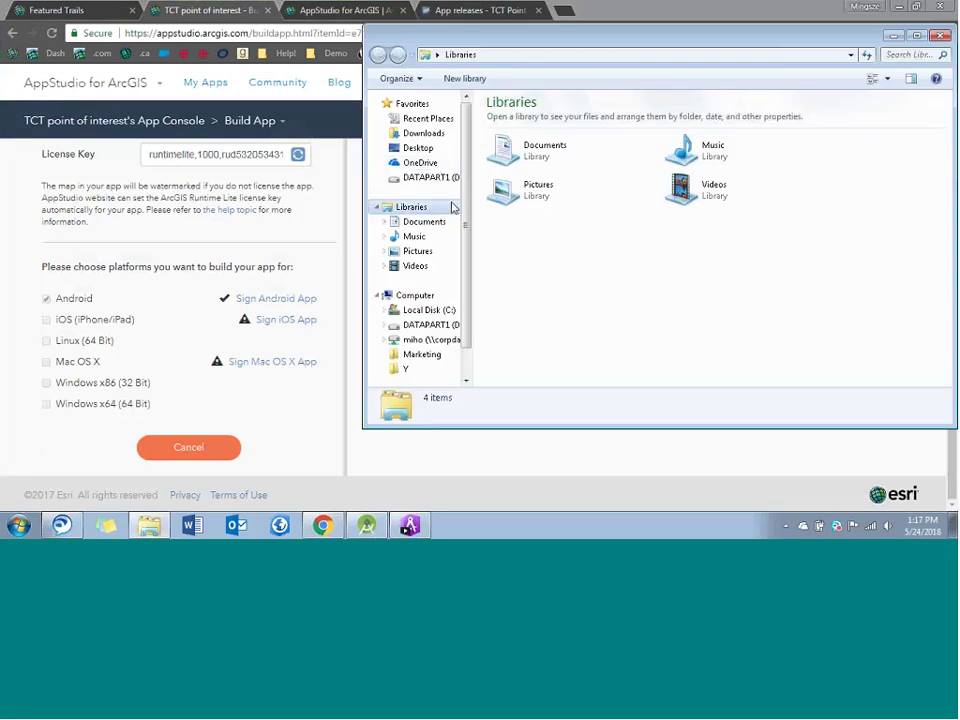
# - Browse to the Desktop's Demo folder in Explorer, then bring Chrome back
pyautogui.click(418, 148)
pyautogui.doubleClick(508, 207)
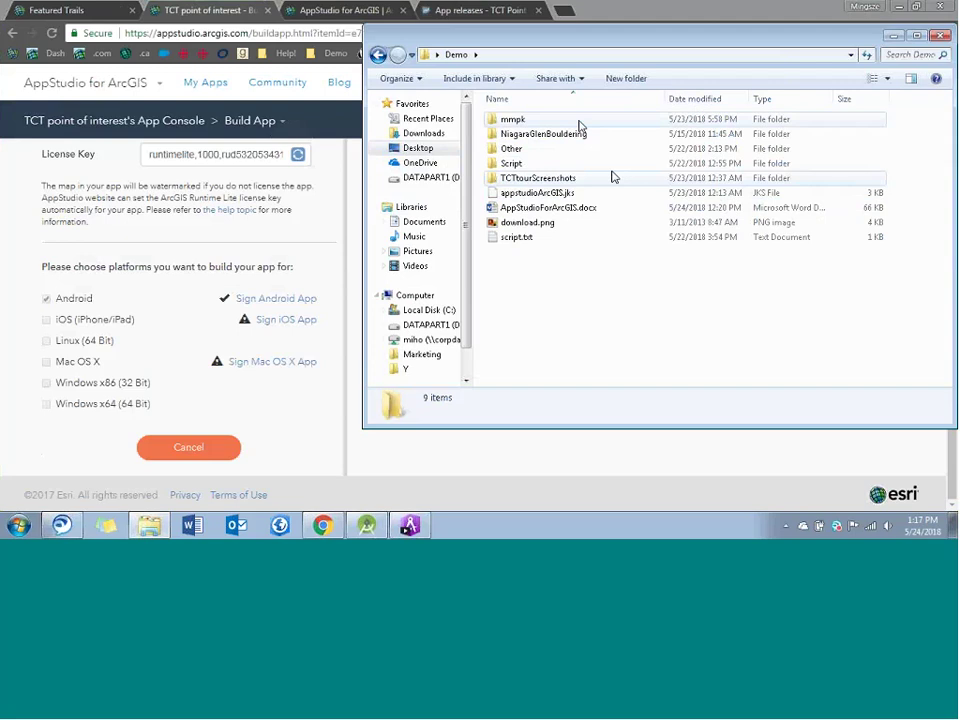
pyautogui.click(677, 11)
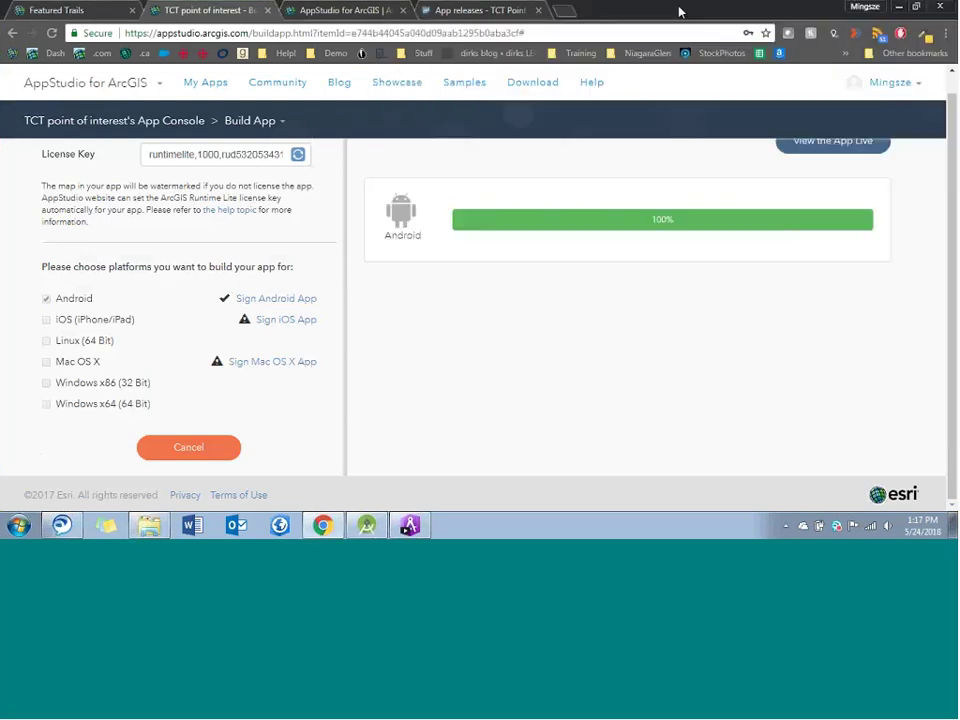
# - Look over the download and Build App tabs, then advance the presentation to the Apple App Store slide
pyautogui.scroll(1, 771, 320)
pyautogui.scroll(-1, 463, 362)
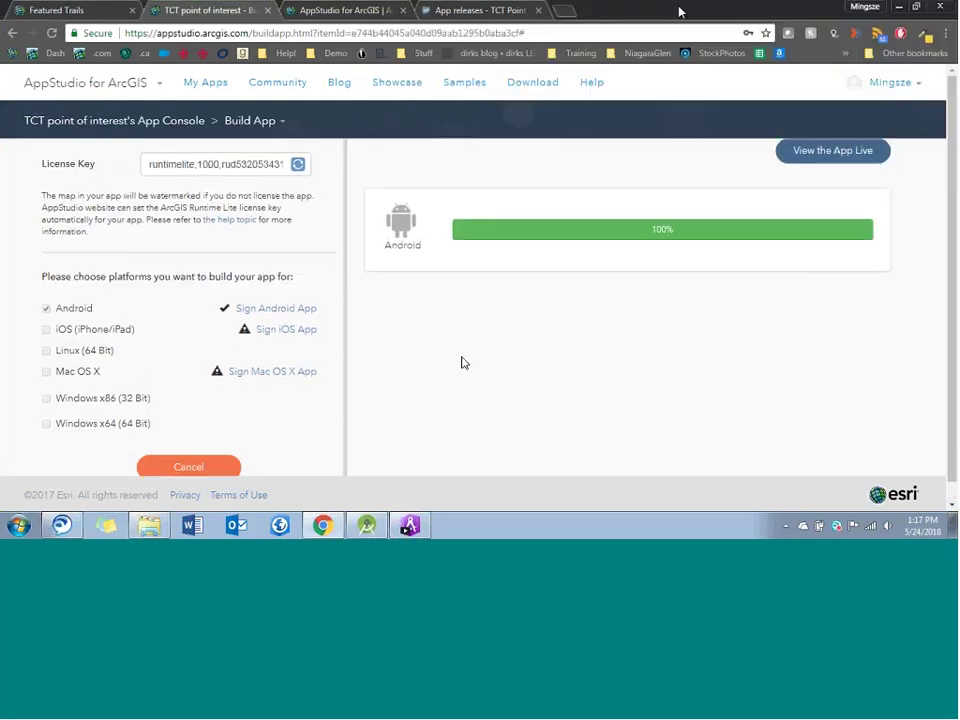
pyautogui.click(321, 14)
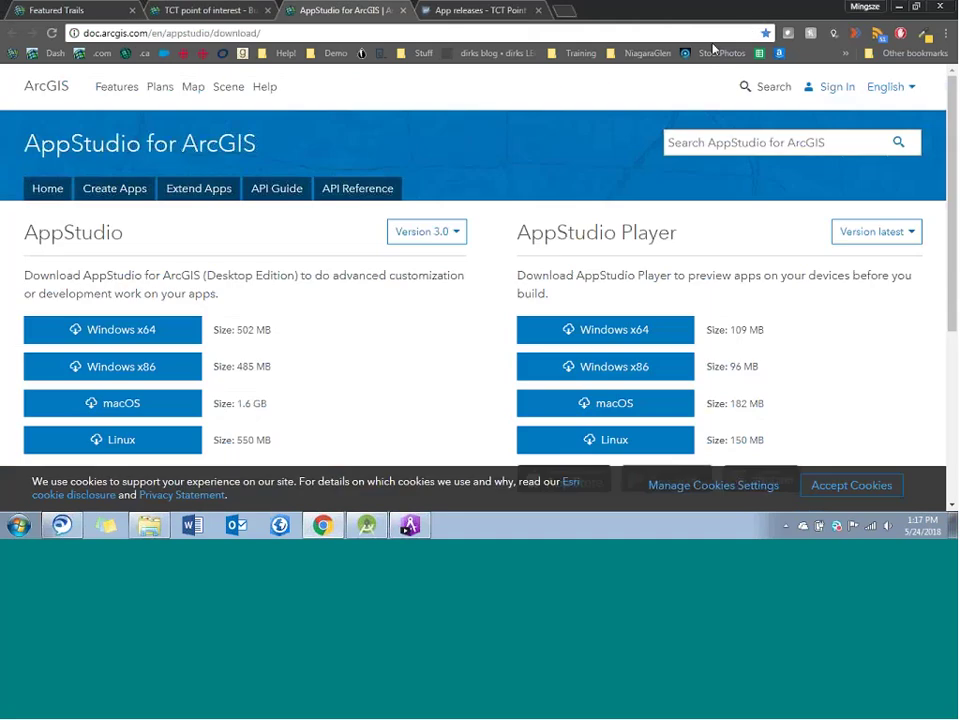
pyautogui.click(190, 10)
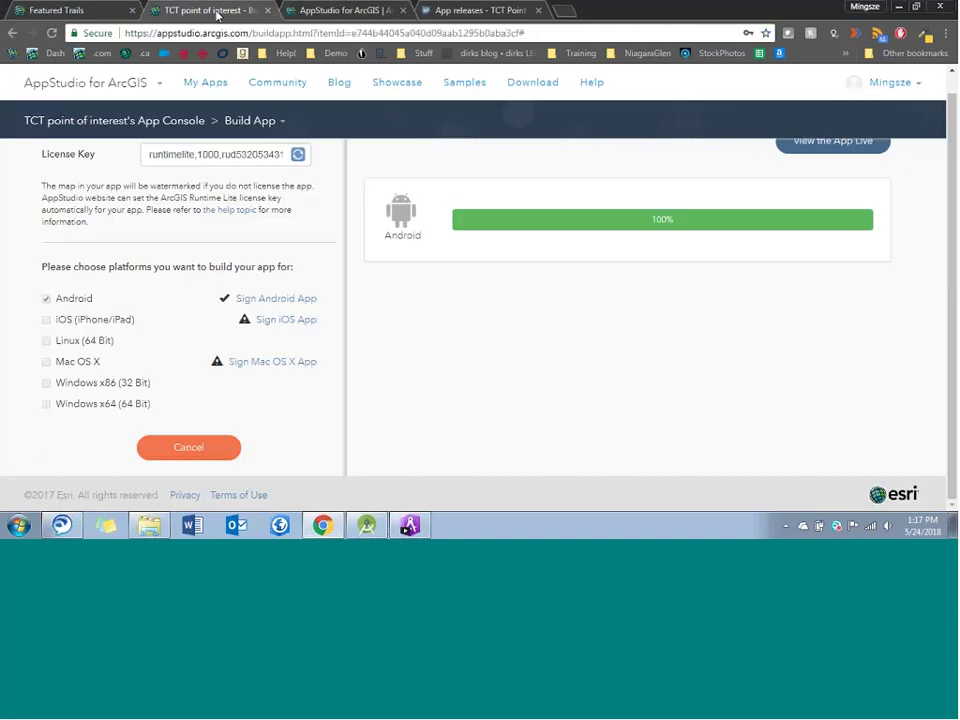
pyautogui.scroll(1, 570, 180)
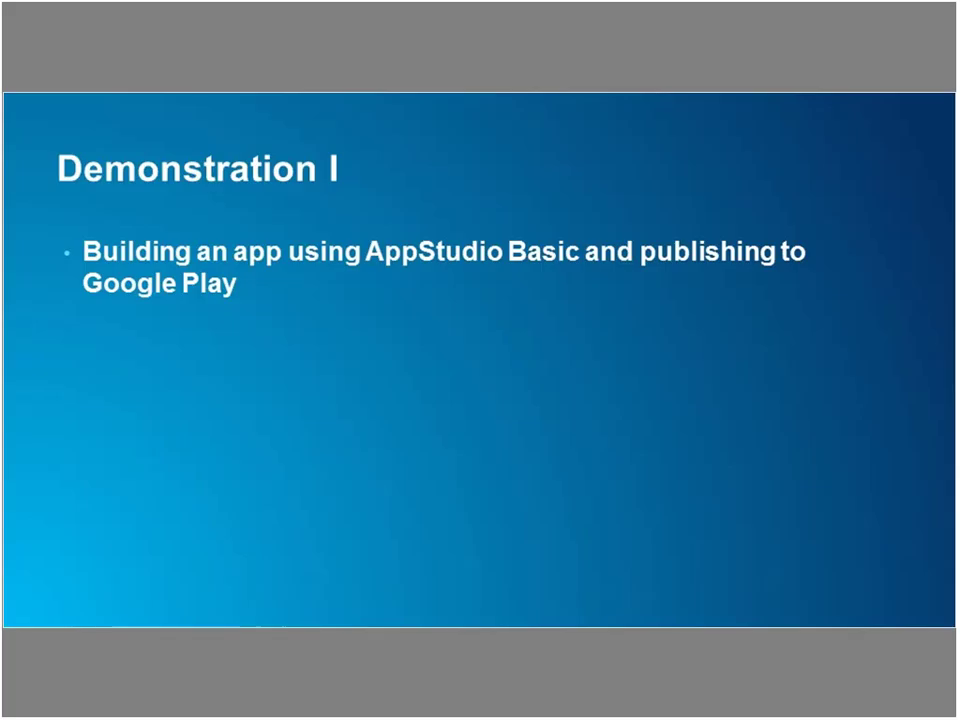
pyautogui.press('Right')
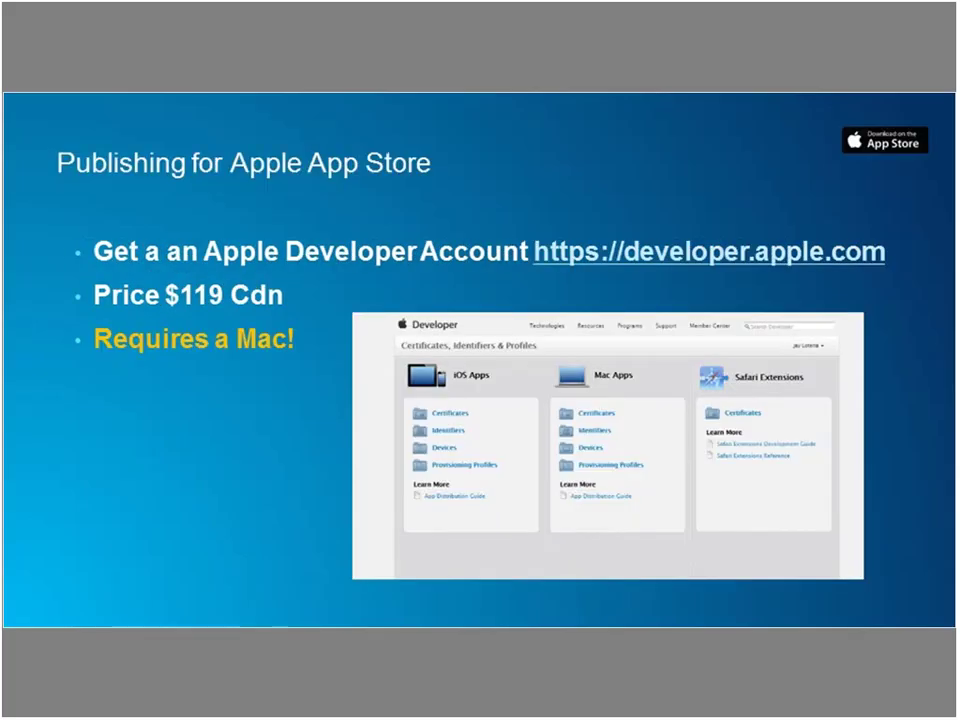
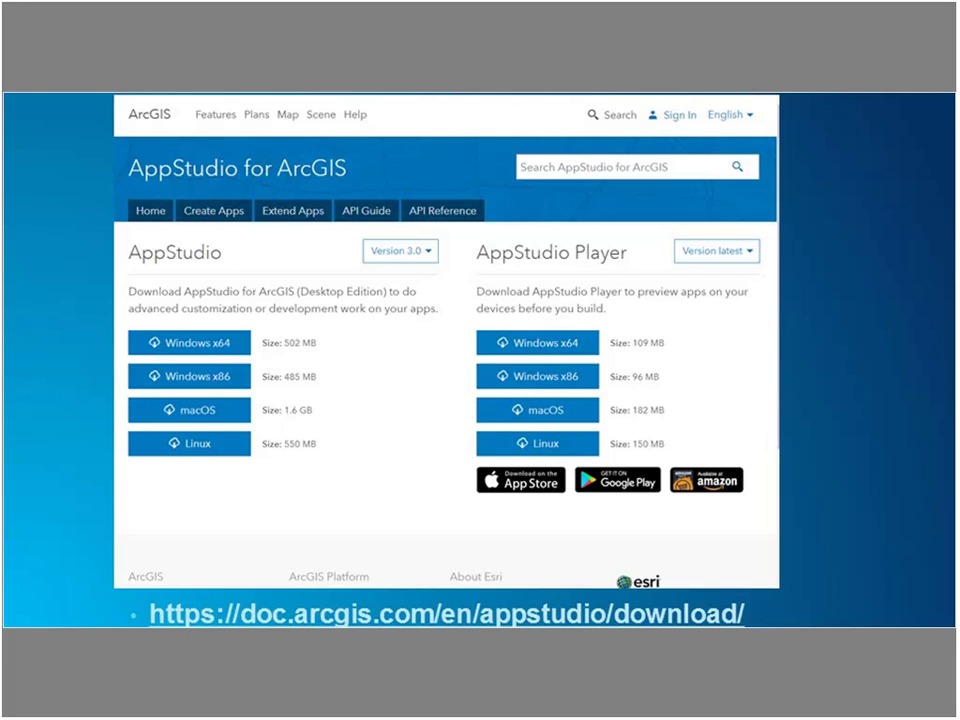
# - Advance past the final download slide to end the presentation
pyautogui.press('Right')
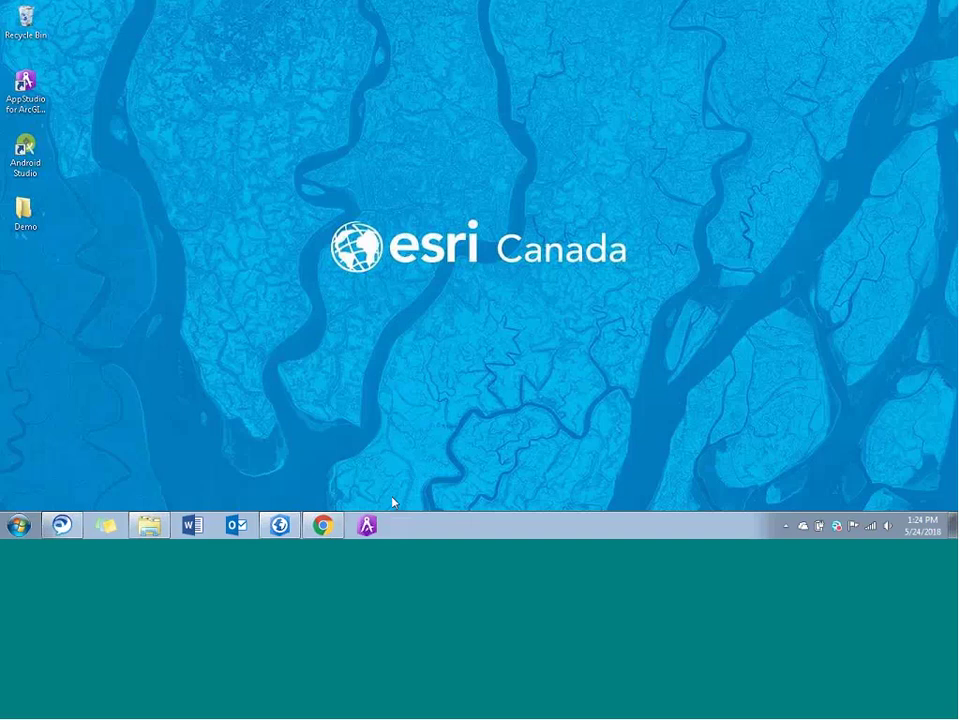
# - Launch AppStudio for ArcGIS from the taskbar and open its Sign In form
pyautogui.click(370, 522)
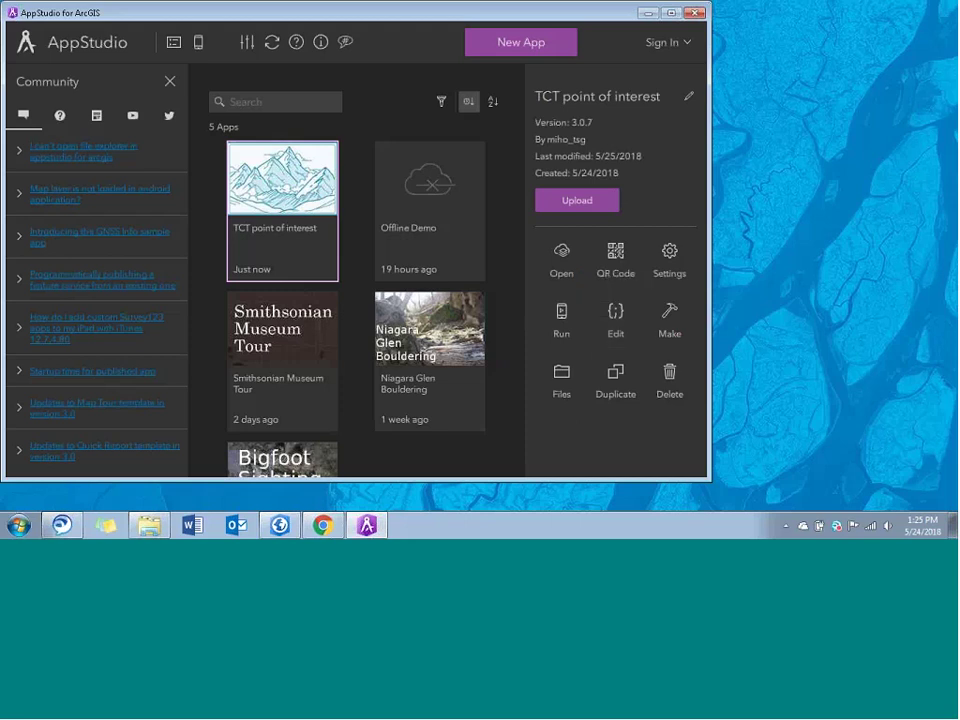
pyautogui.click(688, 44)
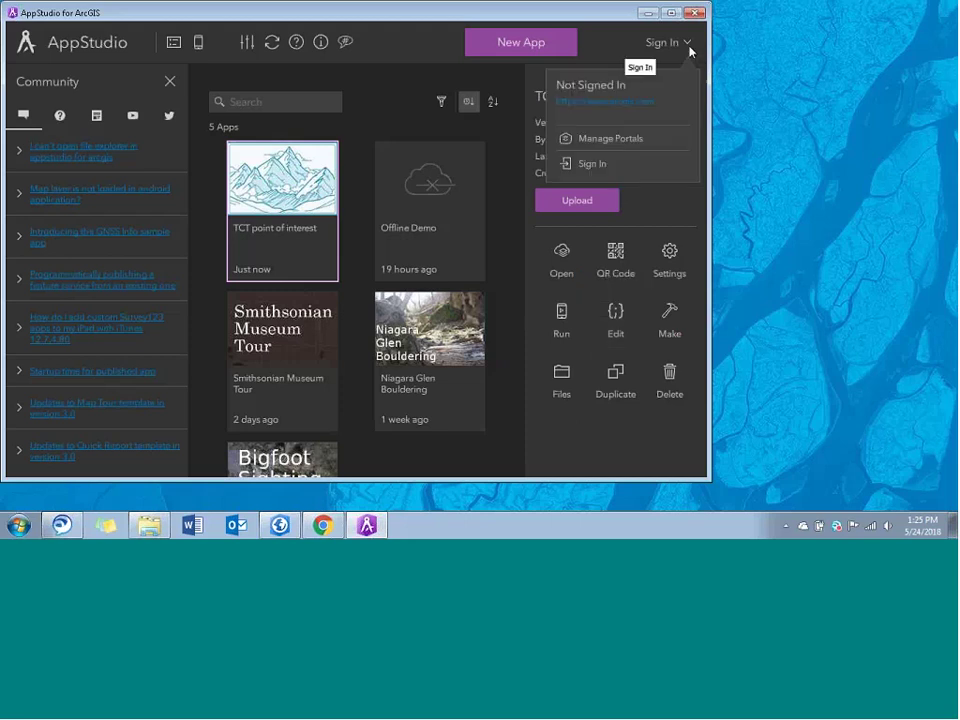
pyautogui.click(612, 166)
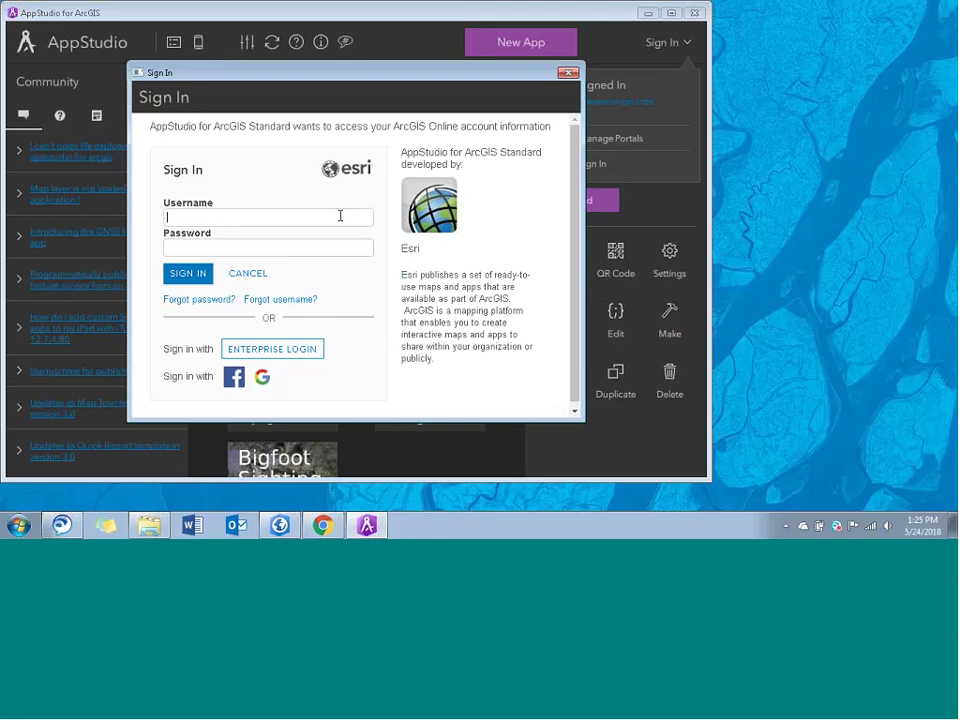
# - Enter the ArcGIS account username and password, correcting a typo, and submit
pyautogui.write('miho_tsg')
pyautogui.press('Tab')
pyautogui.write('••••••••')
pyautogui.press('BackSpace')
pyautogui.press('BackSpace')
pyautogui.press('BackSpace')
pyautogui.press('BackSpace')
pyautogui.press('BackSpace')
pyautogui.press('BackSpace')
pyautogui.press('BackSpace')
pyautogui.write('•••••••')
pyautogui.press('Return')
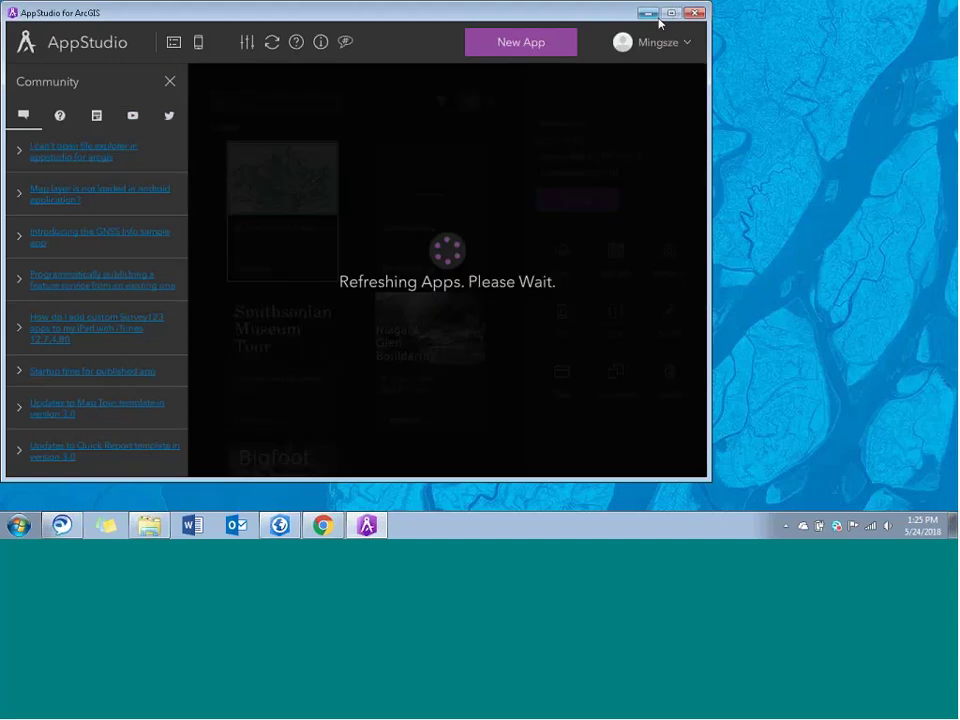
# - Maximize AppStudio, start a new app, and browse the Starter, Layout, Sample and Enterprise tabs
pyautogui.click(671, 13)
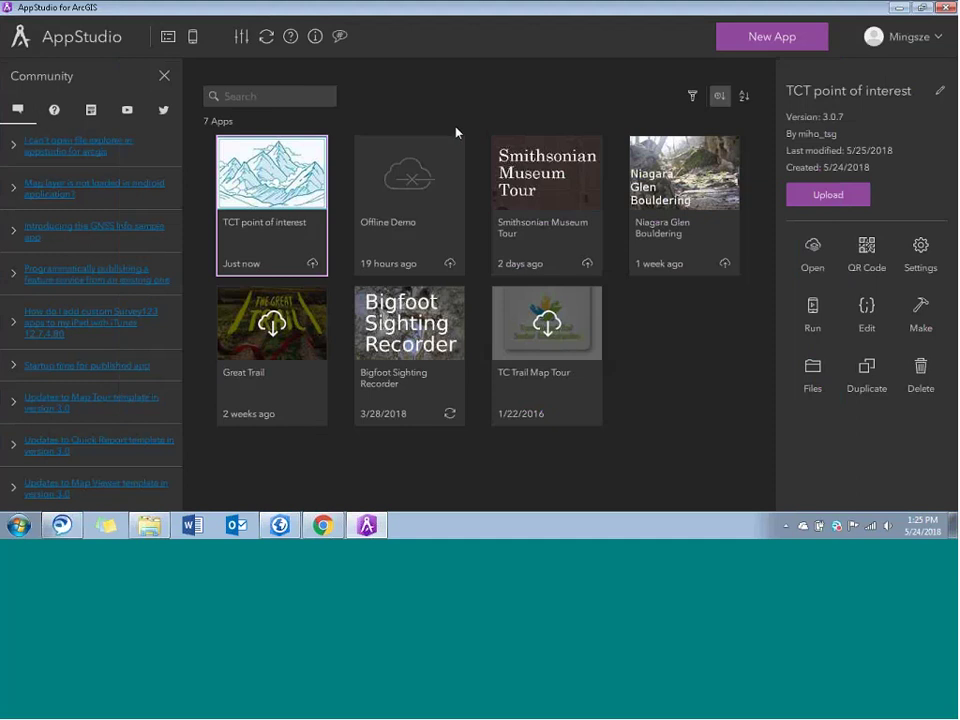
pyautogui.click(745, 38)
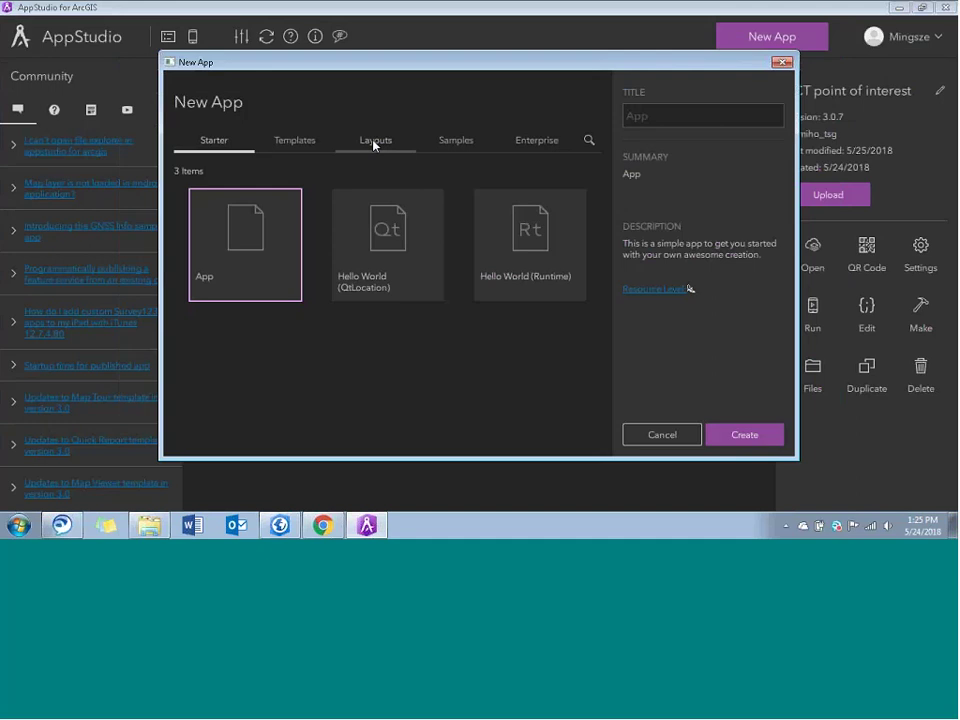
pyautogui.click(298, 143)
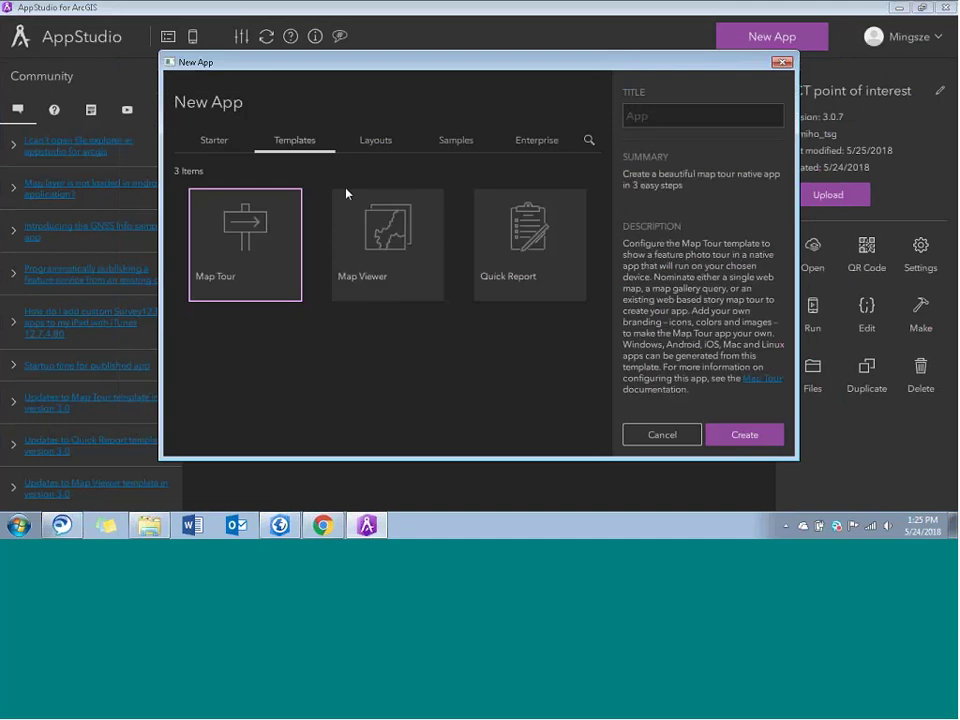
pyautogui.click(222, 143)
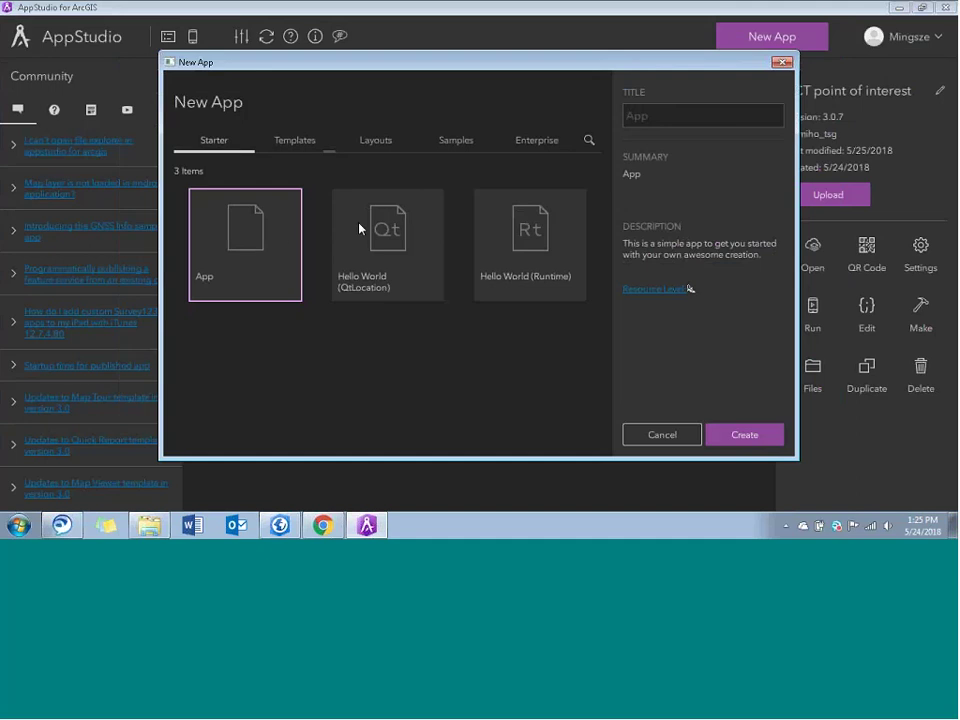
pyautogui.click(310, 149)
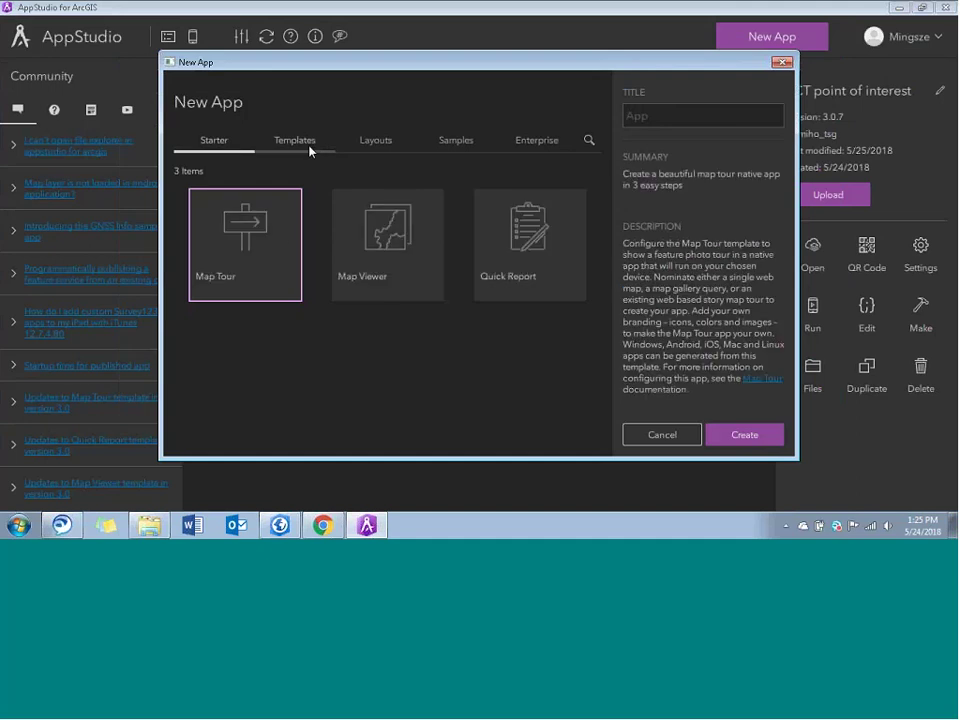
pyautogui.click(378, 145)
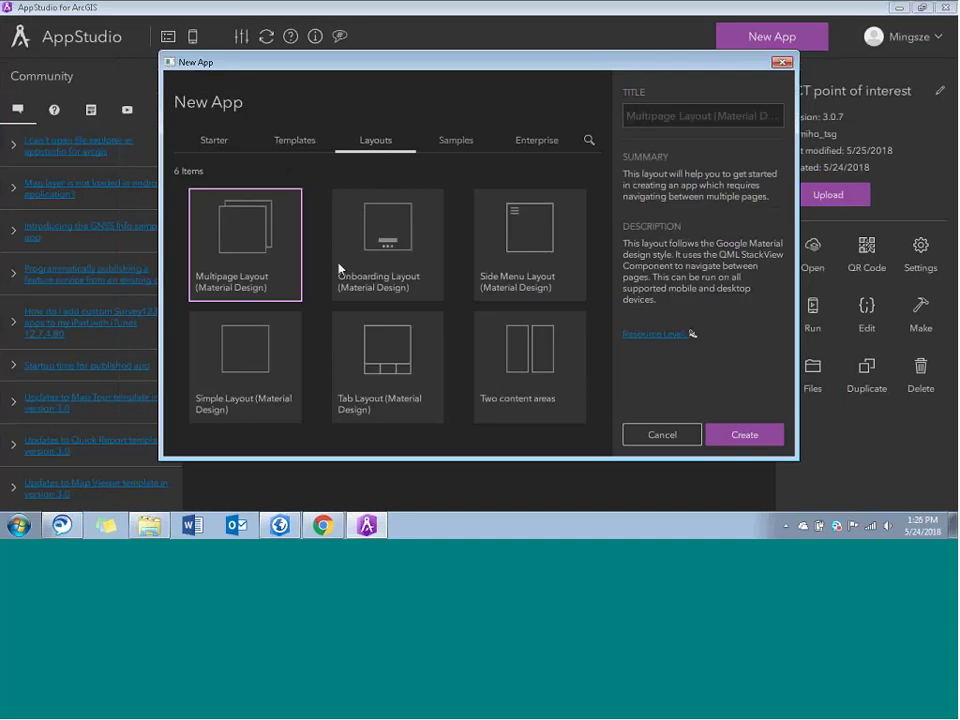
pyautogui.click(456, 140)
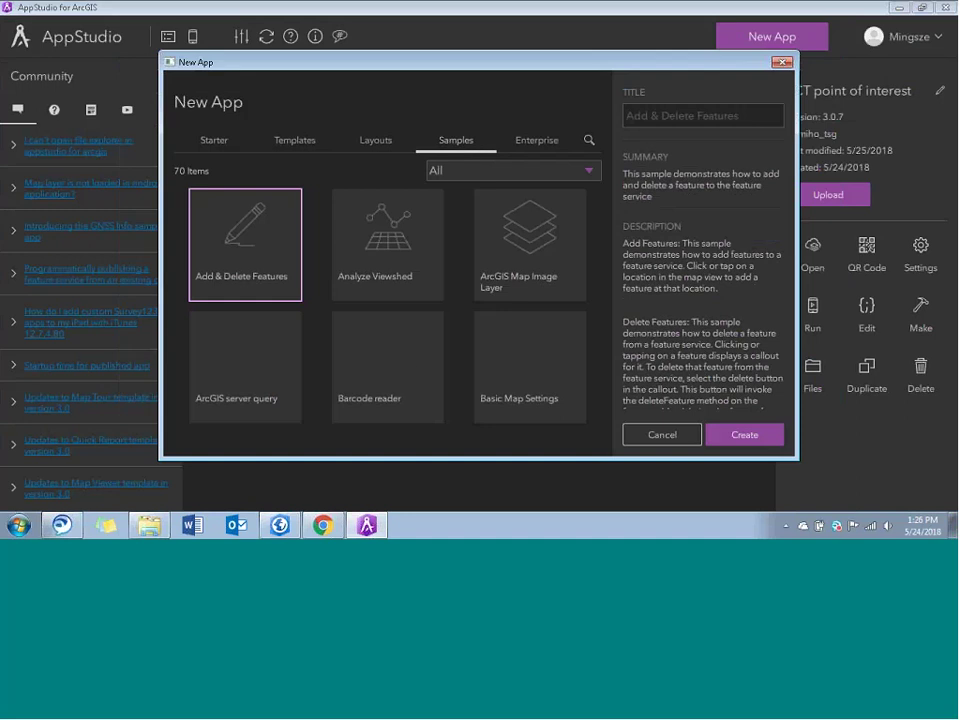
pyautogui.click(535, 143)
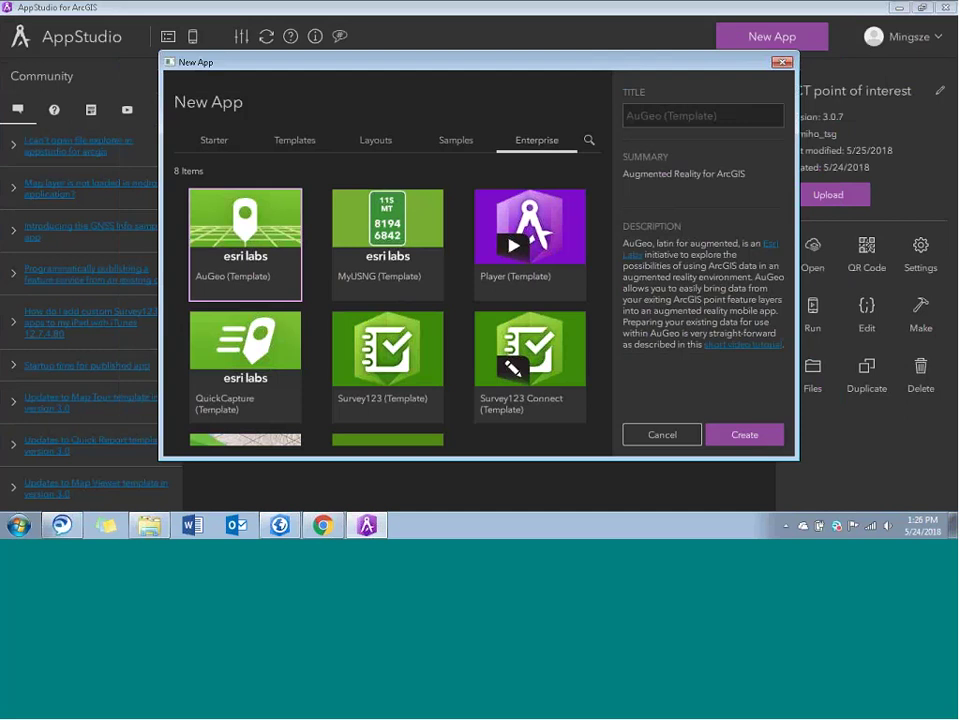
# - Create a Map Viewer template app titled 'Trans Canada Trail'
pyautogui.click(305, 143)
pyautogui.click(377, 213)
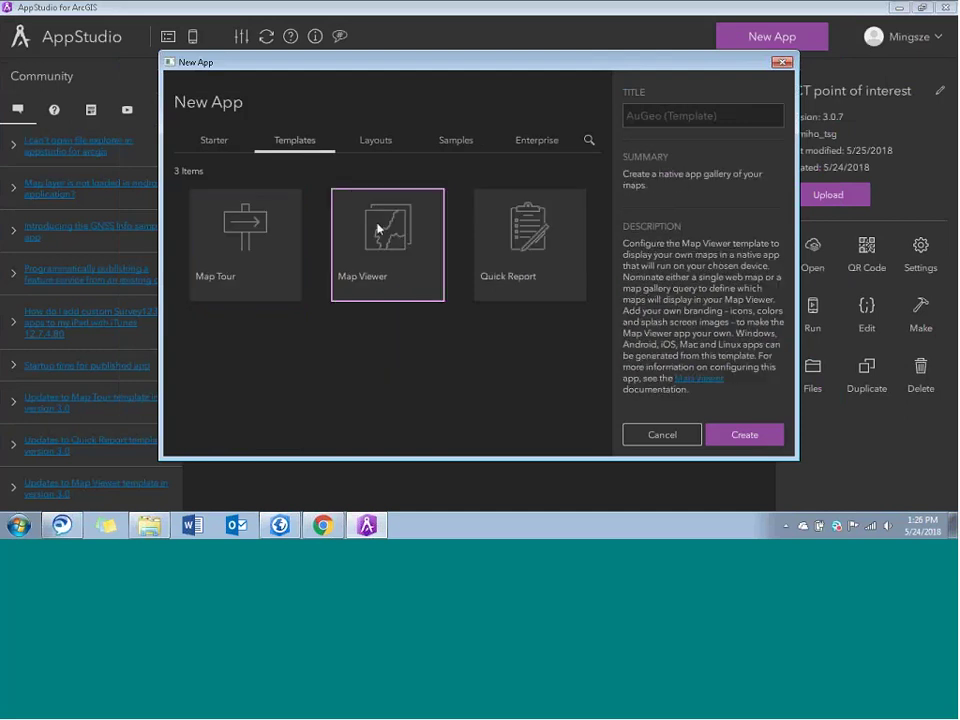
pyautogui.click(672, 116)
pyautogui.write('Trans Canada Trail')
pyautogui.click(745, 434)
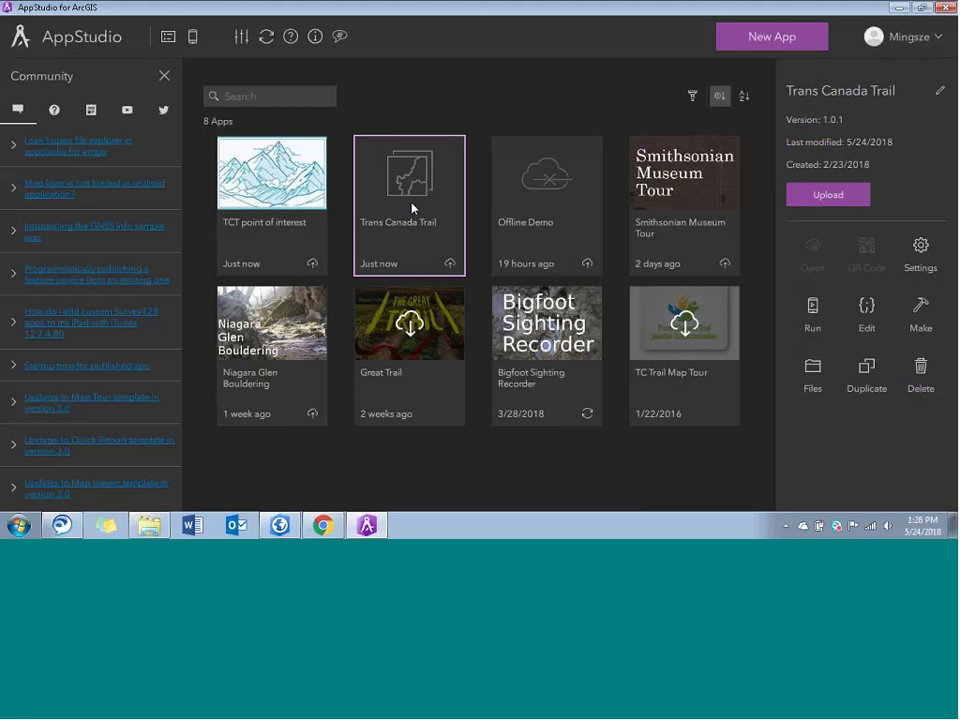
# - Open the app's Map Viewer Properties Gallery settings at the Maps query field
pyautogui.click(897, 262)
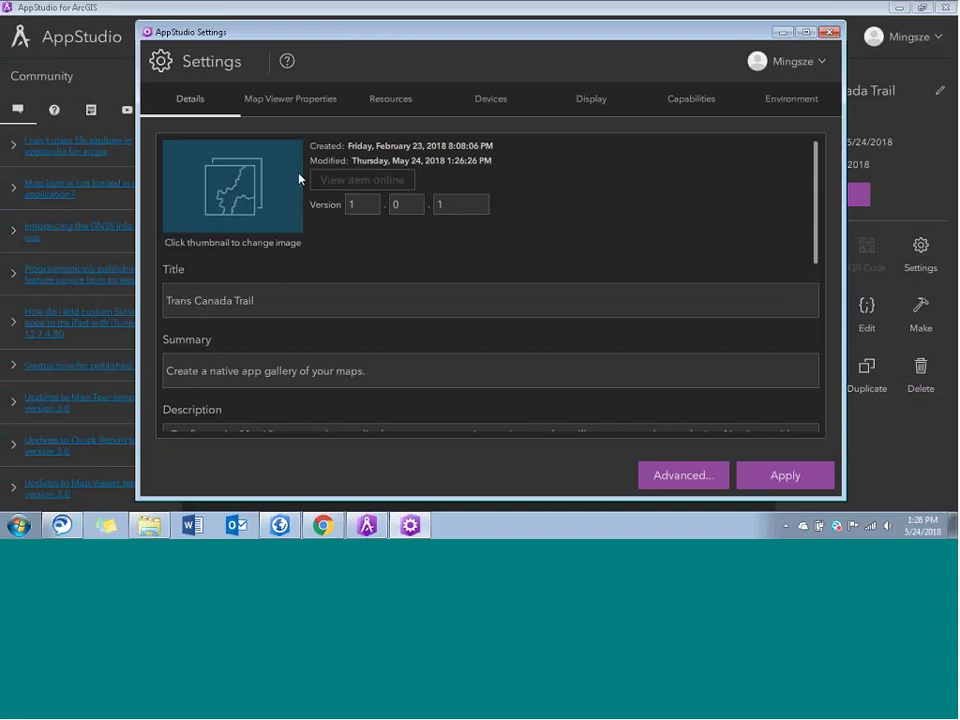
pyautogui.click(268, 110)
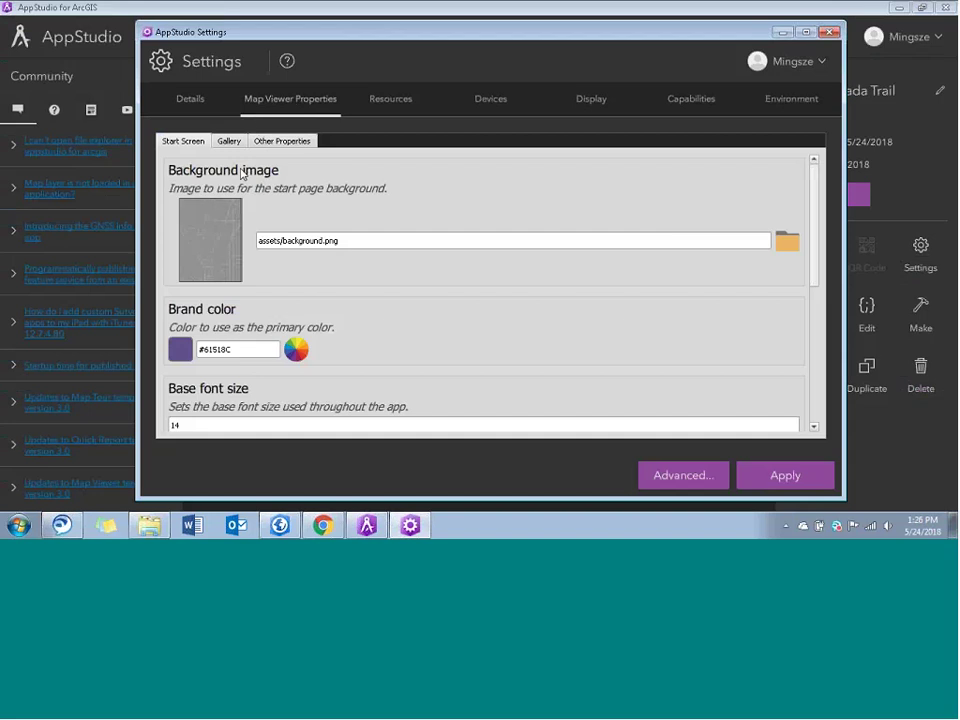
pyautogui.scroll(-1, 240, 214)
pyautogui.scroll(1, 240, 214)
pyautogui.click(230, 141)
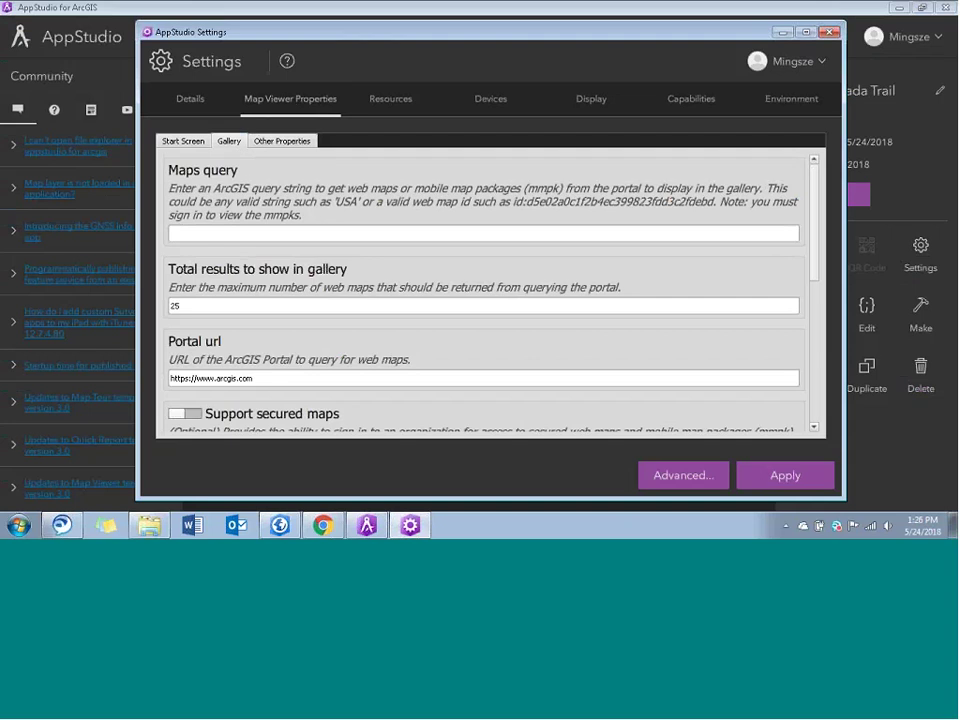
pyautogui.click(243, 229)
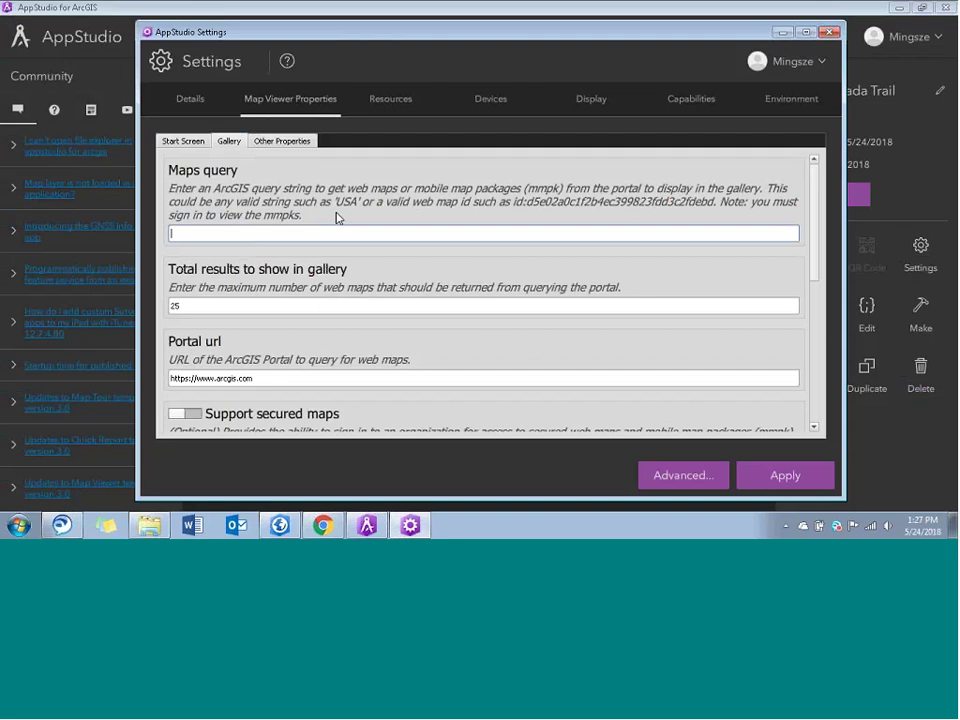
# - Copy The Great Trail web map id from Chrome into the Maps query and apply it
pyautogui.click(325, 526)
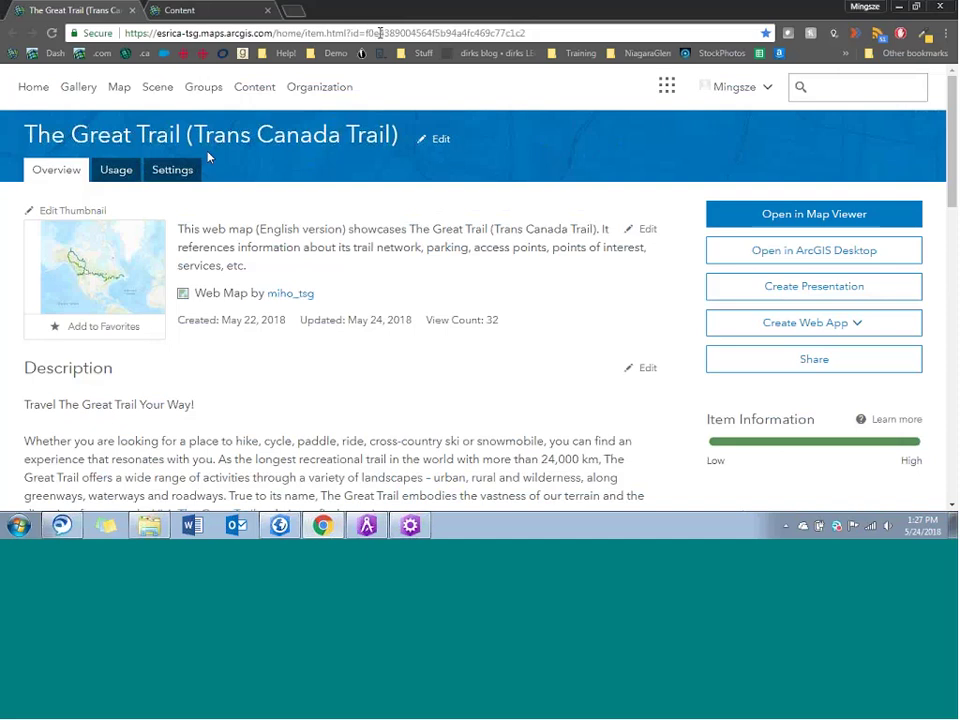
pyautogui.moveTo(366, 33); pyautogui.dragTo(526, 33)
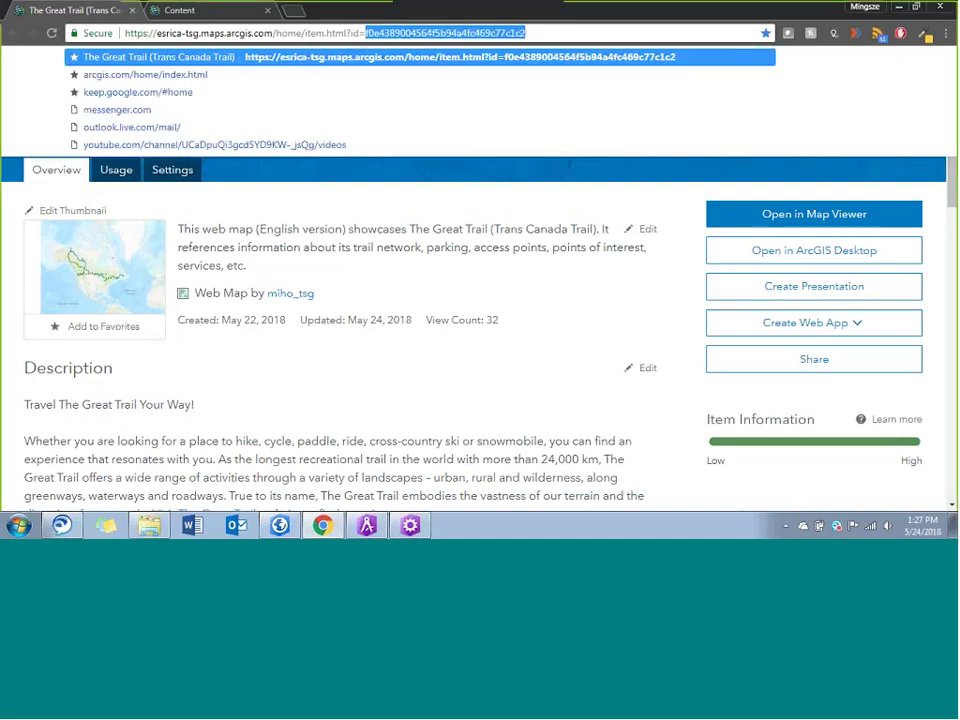
pyautogui.hotkey('alt', 'Tab')
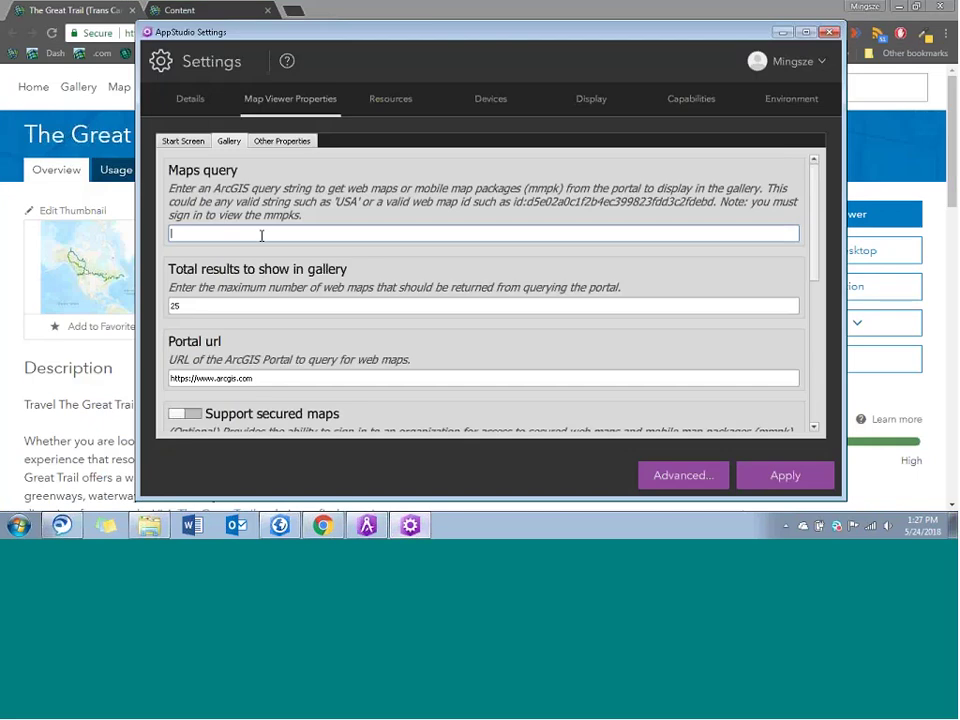
pyautogui.hotkey('ctrl', 'v')
pyautogui.moveTo(309, 234); pyautogui.dragTo(148, 243)
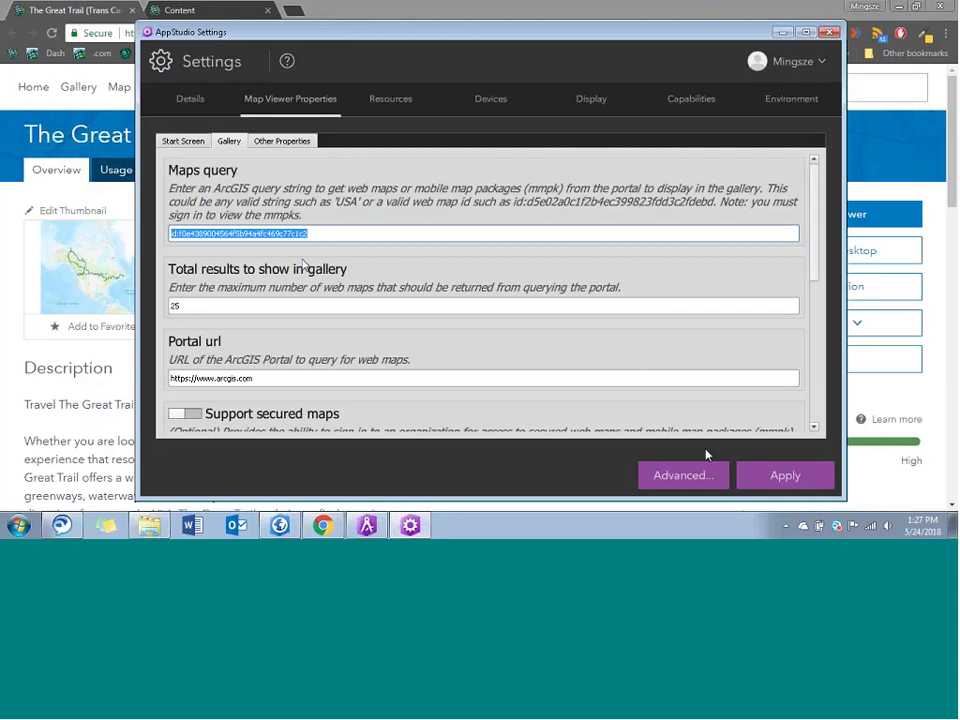
pyautogui.click(779, 478)
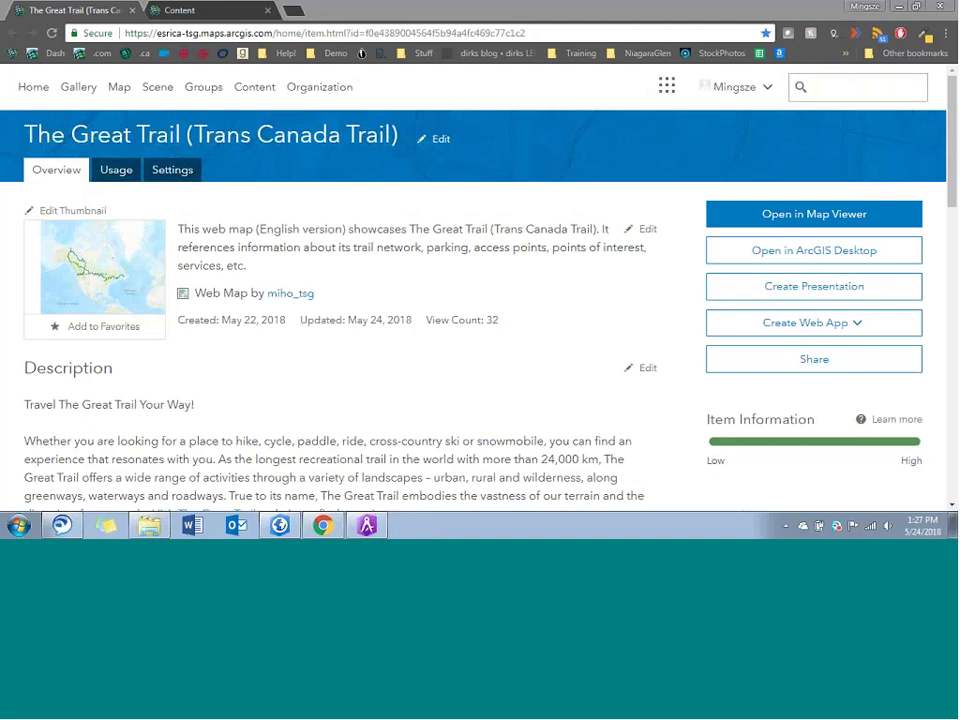
pyautogui.click(367, 525)
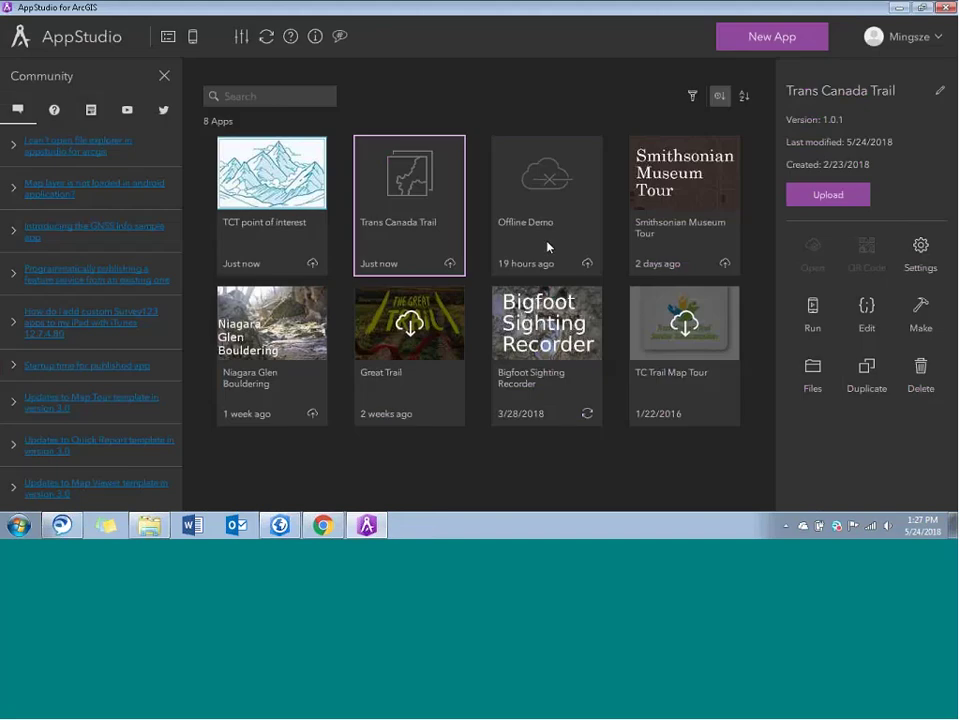
# - Run the Trans Canada Trail app, view its legend and content, and toggle the Trail layer off and on
pyautogui.doubleClick(441, 222)
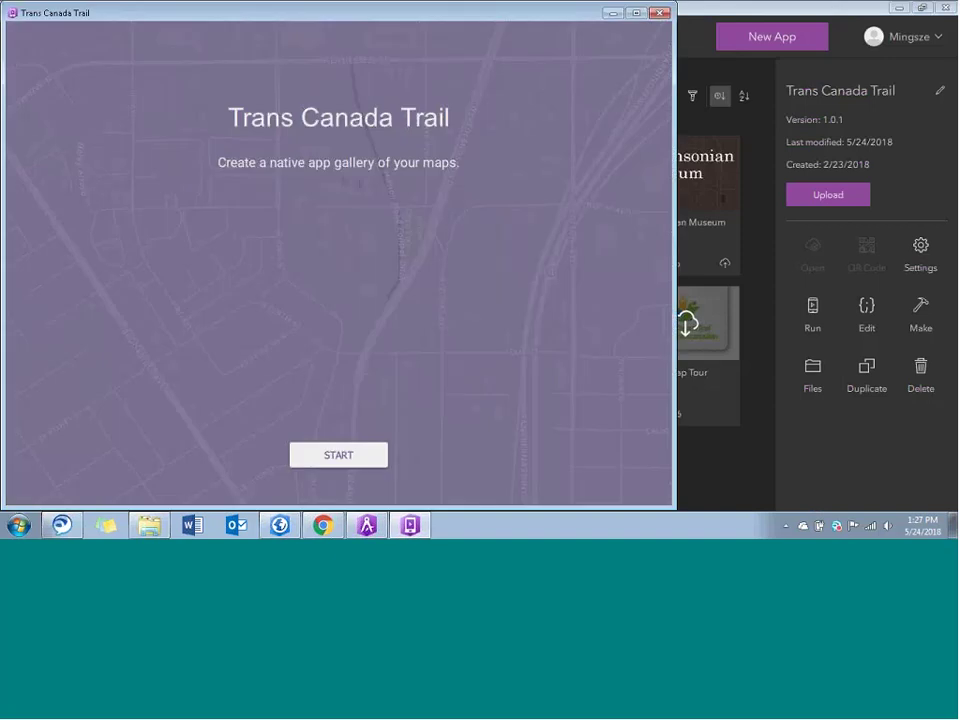
pyautogui.click(352, 458)
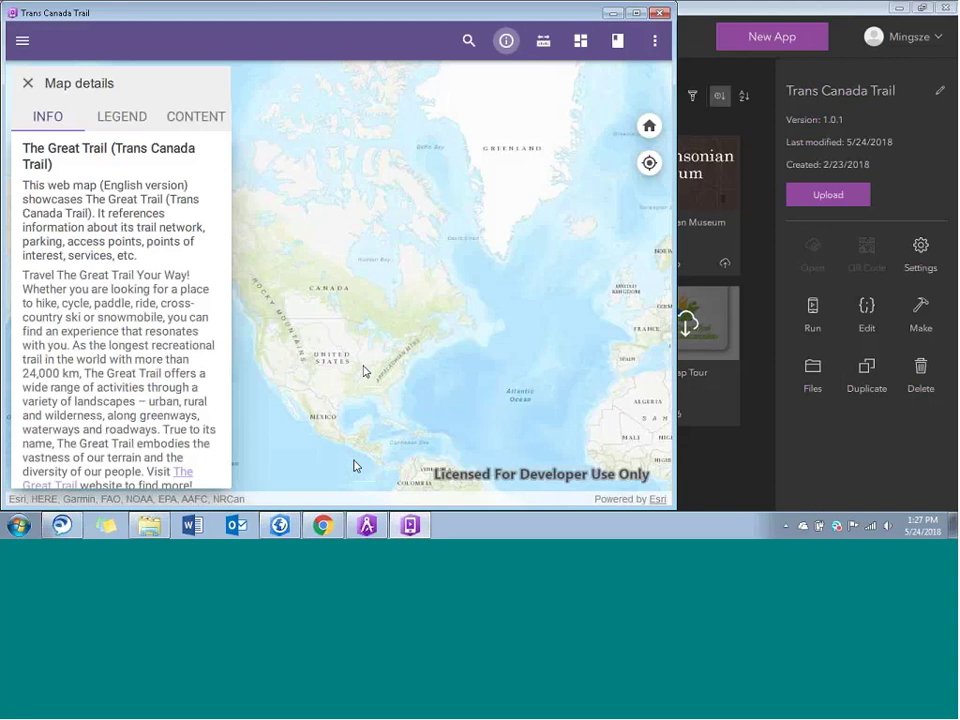
pyautogui.moveTo(370, 353); pyautogui.dragTo(455, 362)
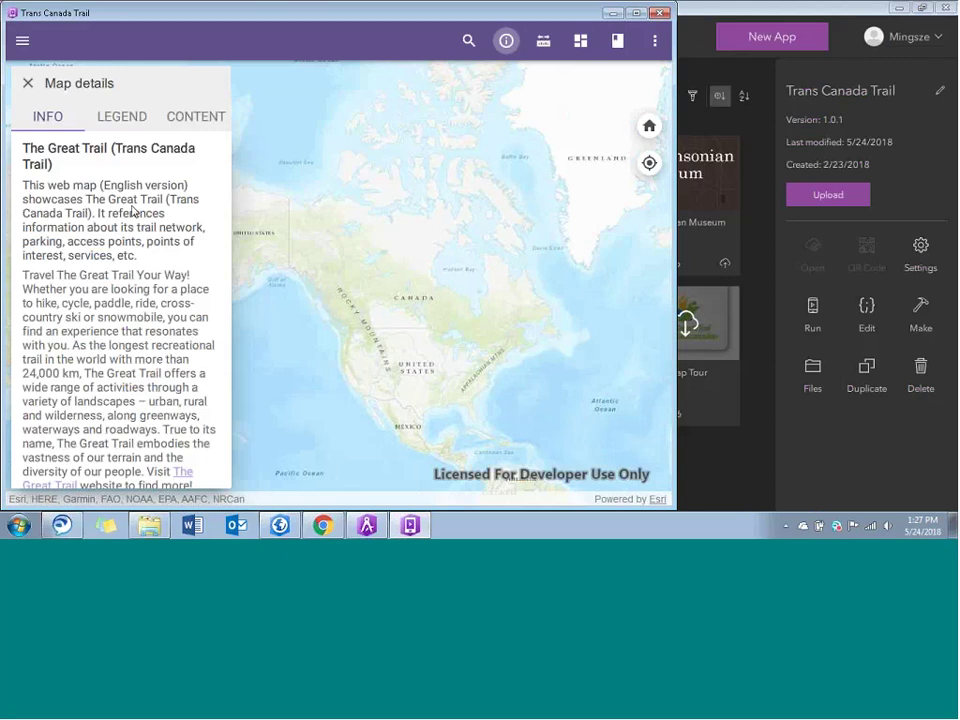
pyautogui.scroll(-3, 93, 291)
pyautogui.scroll(3, 93, 291)
pyautogui.click(135, 120)
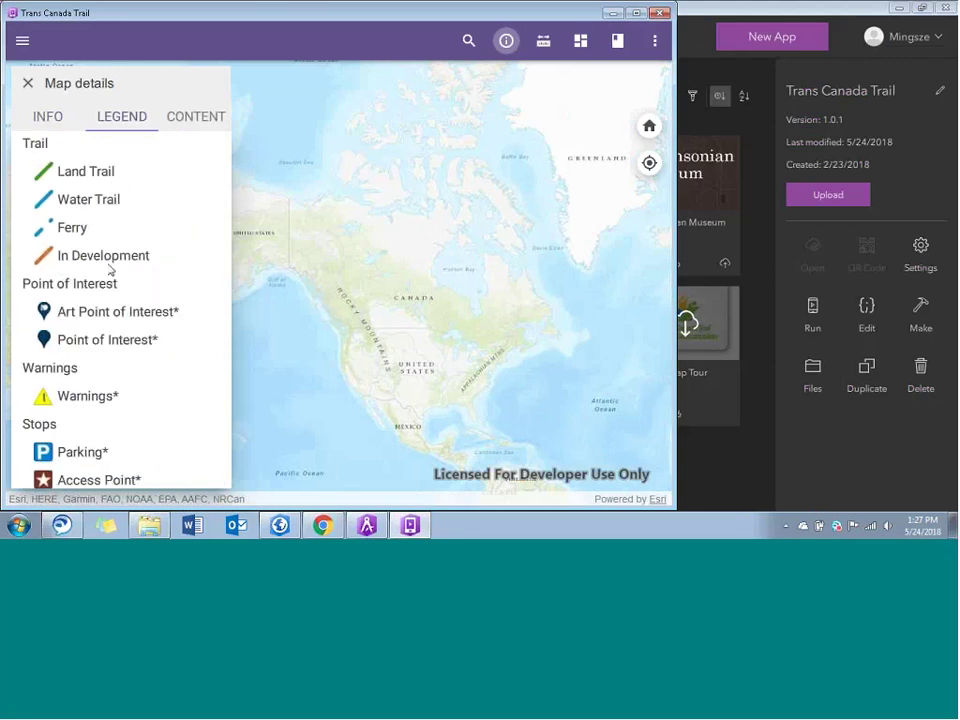
pyautogui.click(196, 118)
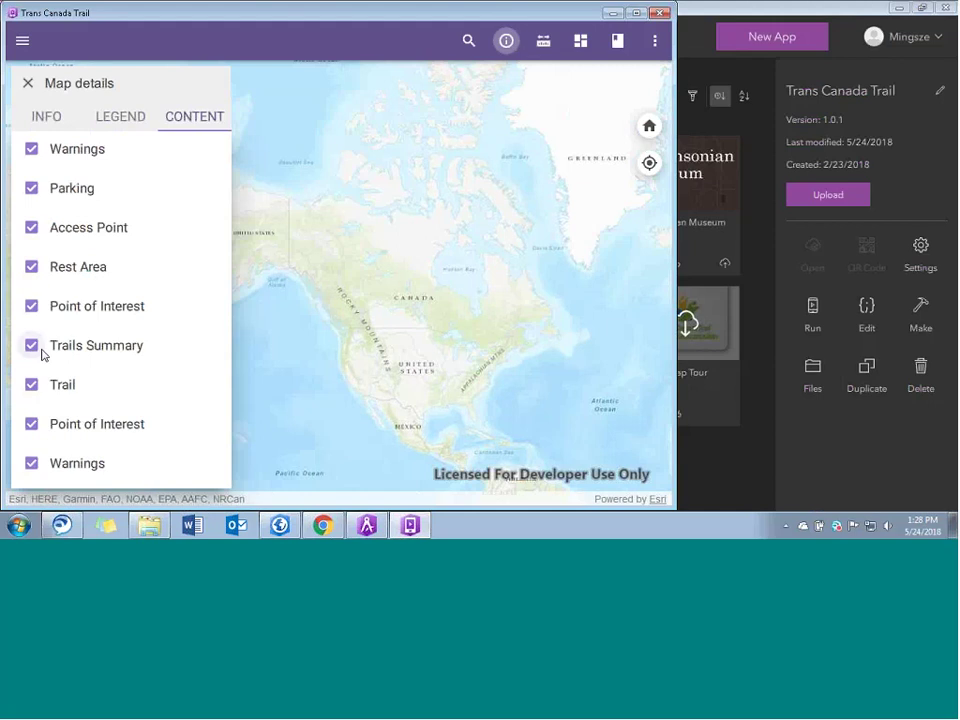
pyautogui.scroll(2, 382, 325)
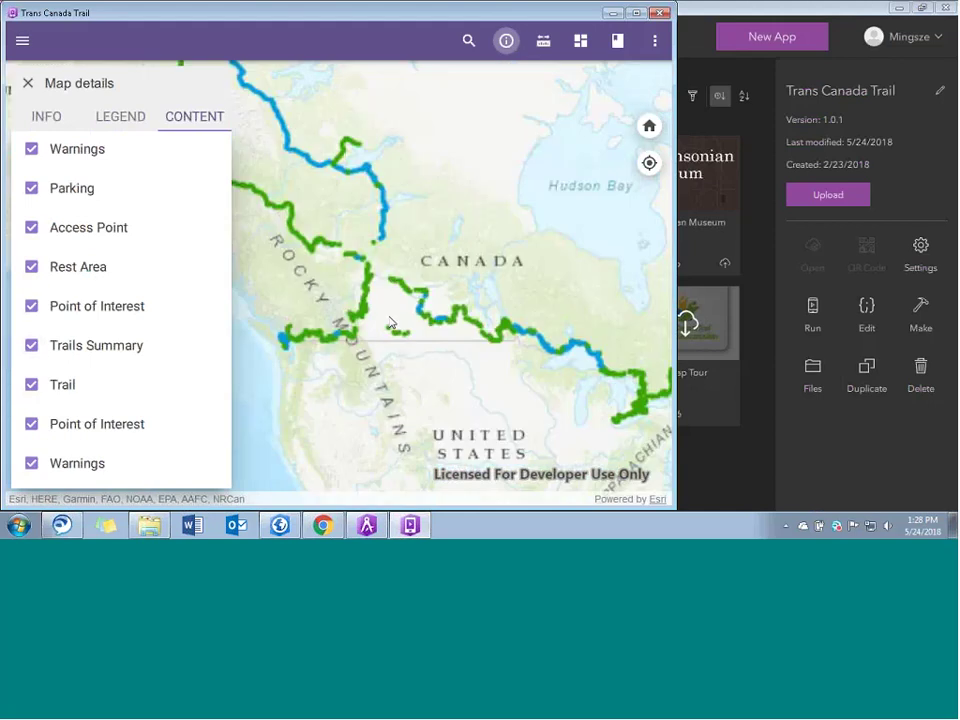
pyautogui.click(32, 385)
pyautogui.click(32, 385)
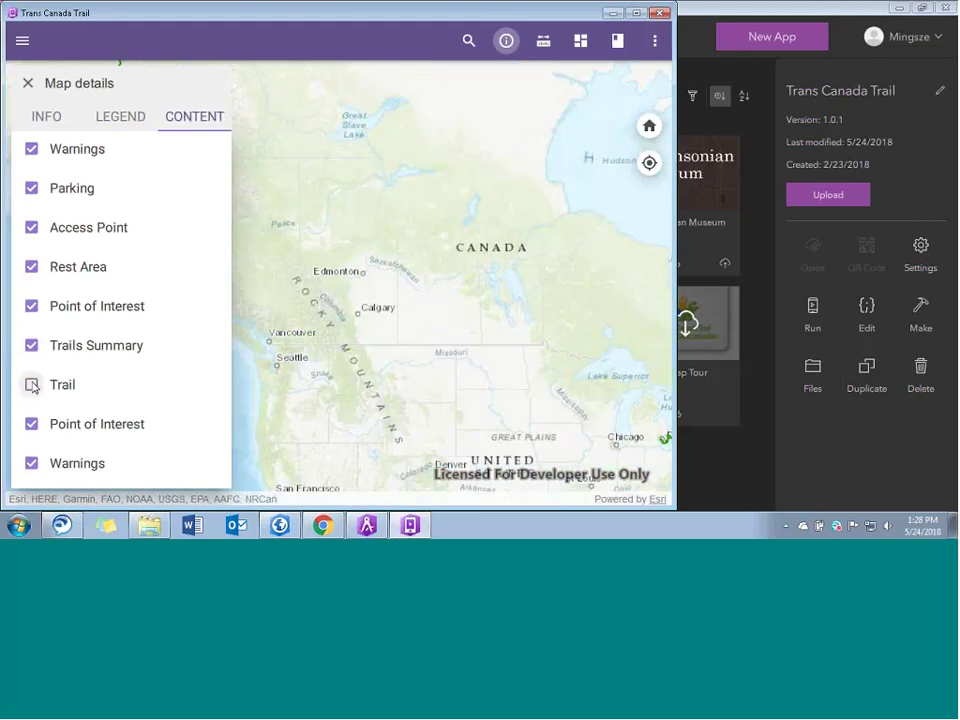
# - Measure a four-corner area near Banff, then clear the measurement
pyautogui.click(543, 40)
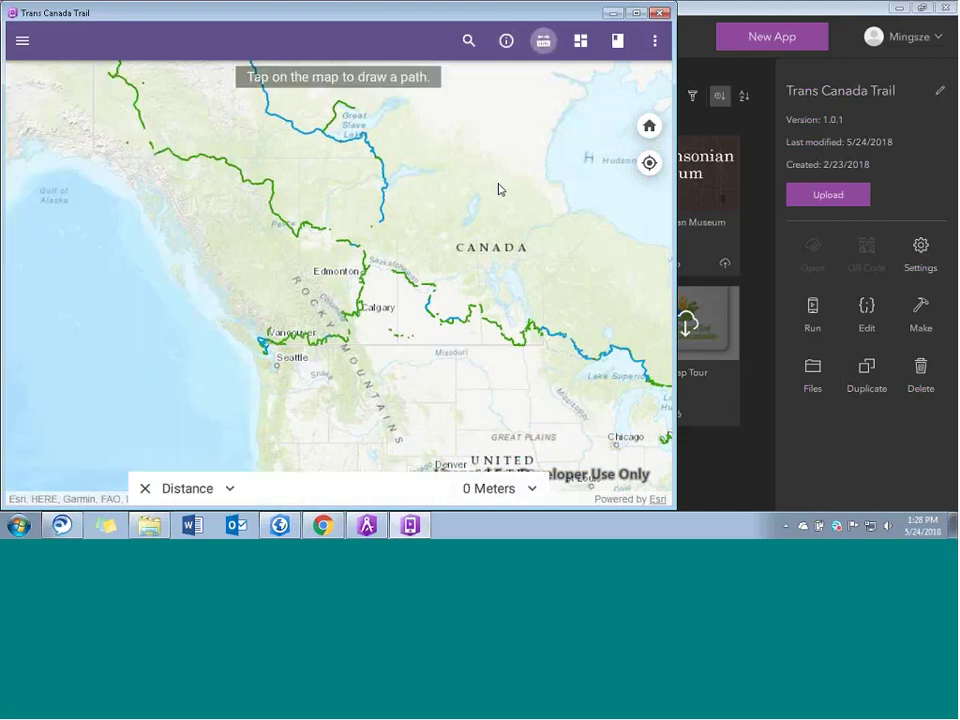
pyautogui.click(208, 489)
pyautogui.click(205, 480)
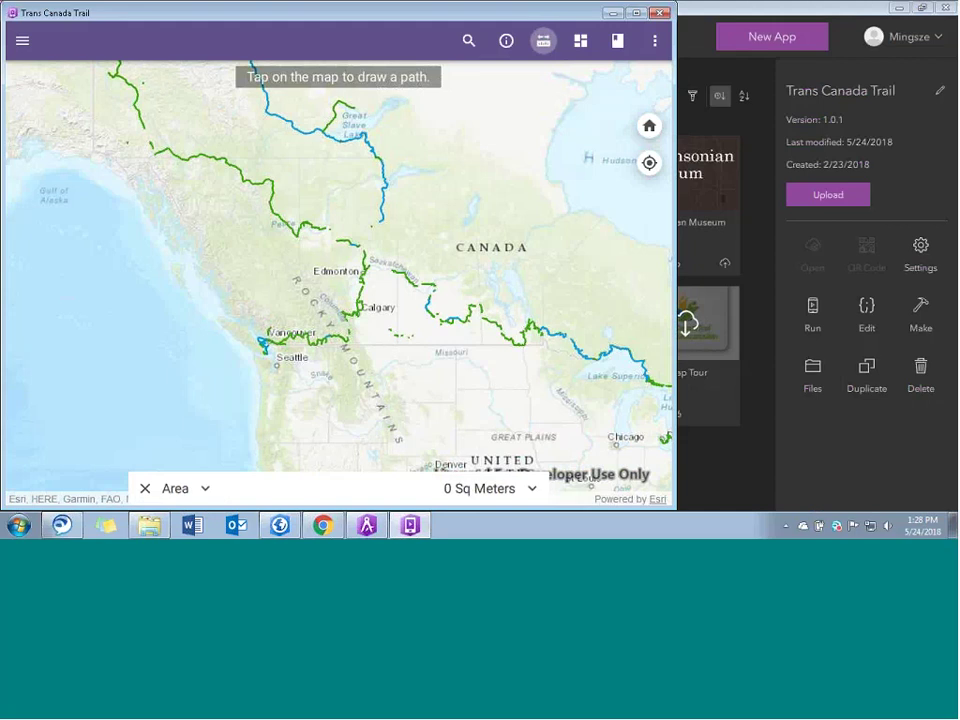
pyautogui.scroll(4, 337, 322)
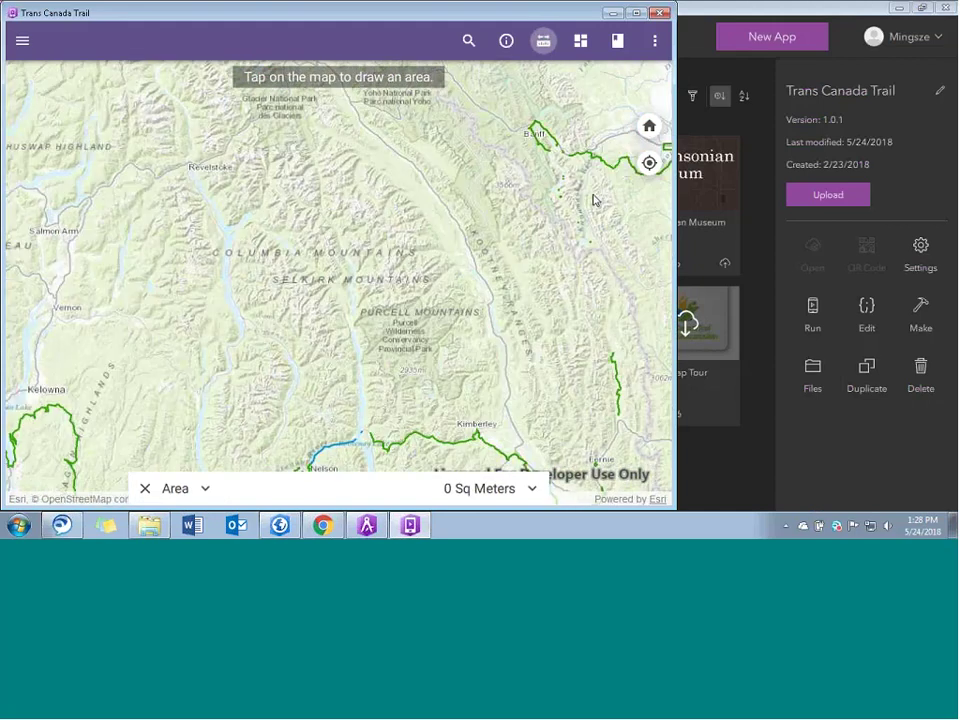
pyautogui.click(537, 168)
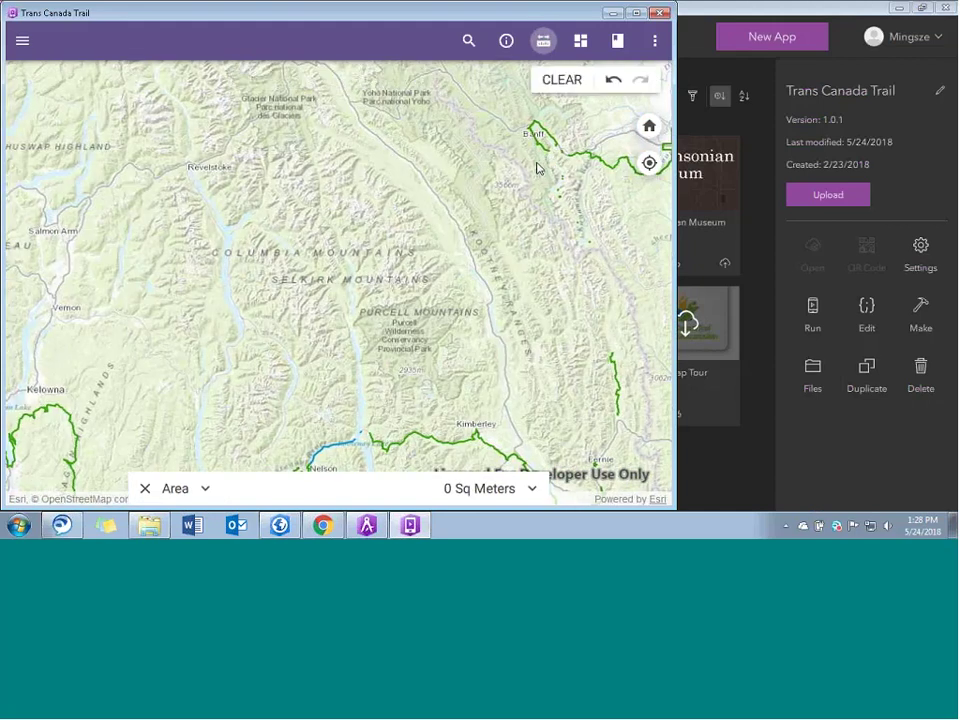
pyautogui.click(579, 140)
pyautogui.click(587, 173)
pyautogui.click(551, 188)
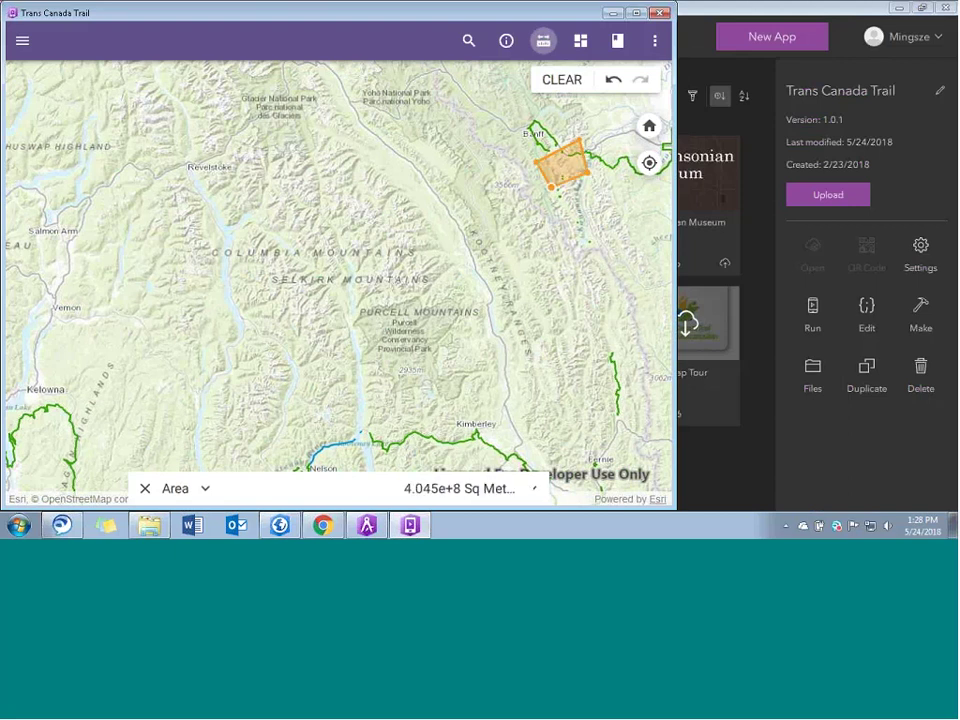
pyautogui.click(561, 79)
# - Jump to the Nanaimo bookmark and read the green trail's attributes and description
pyautogui.click(581, 41)
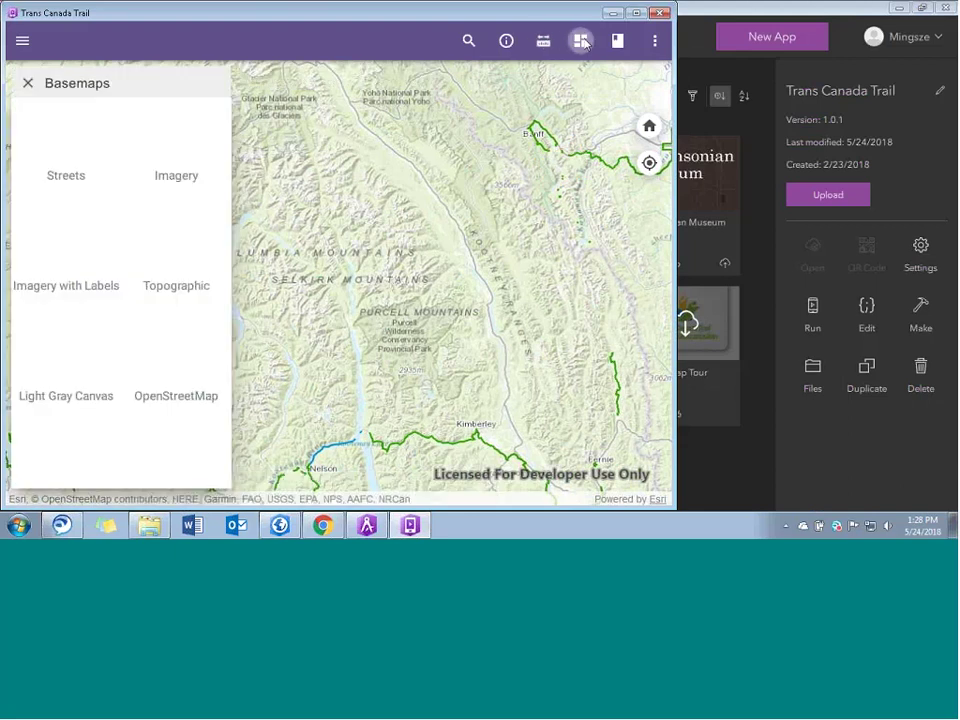
pyautogui.click(618, 41)
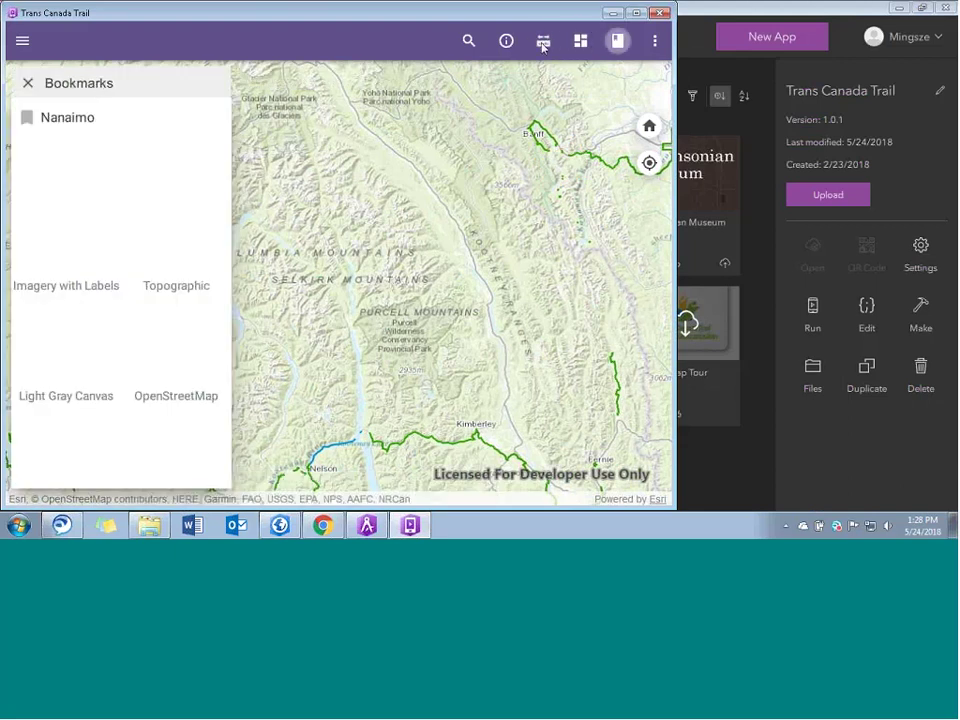
pyautogui.click(67, 118)
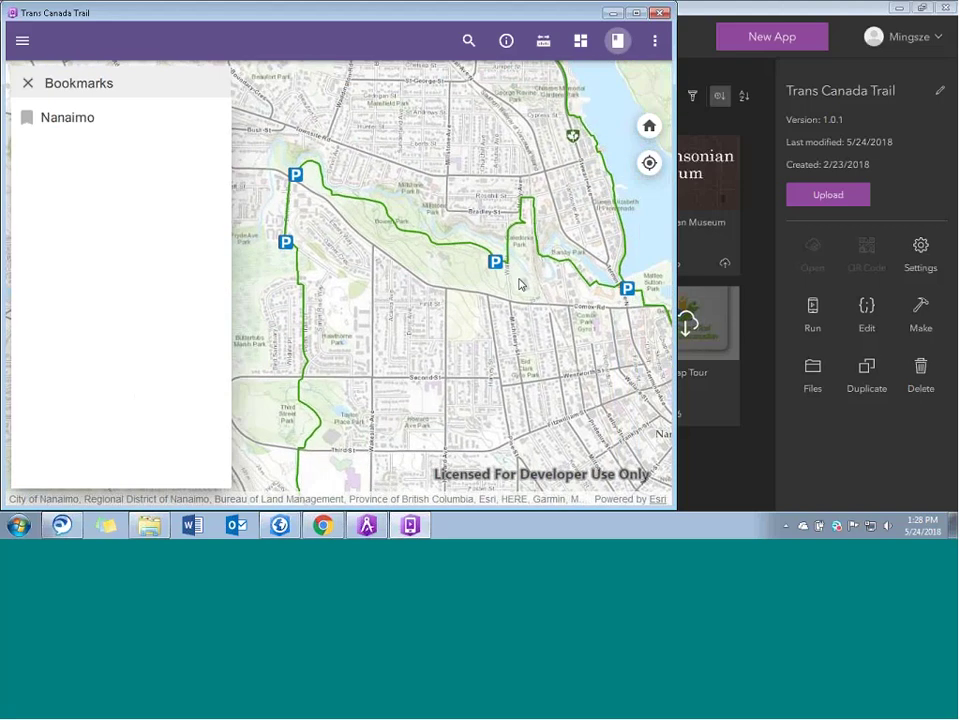
pyautogui.click(478, 256)
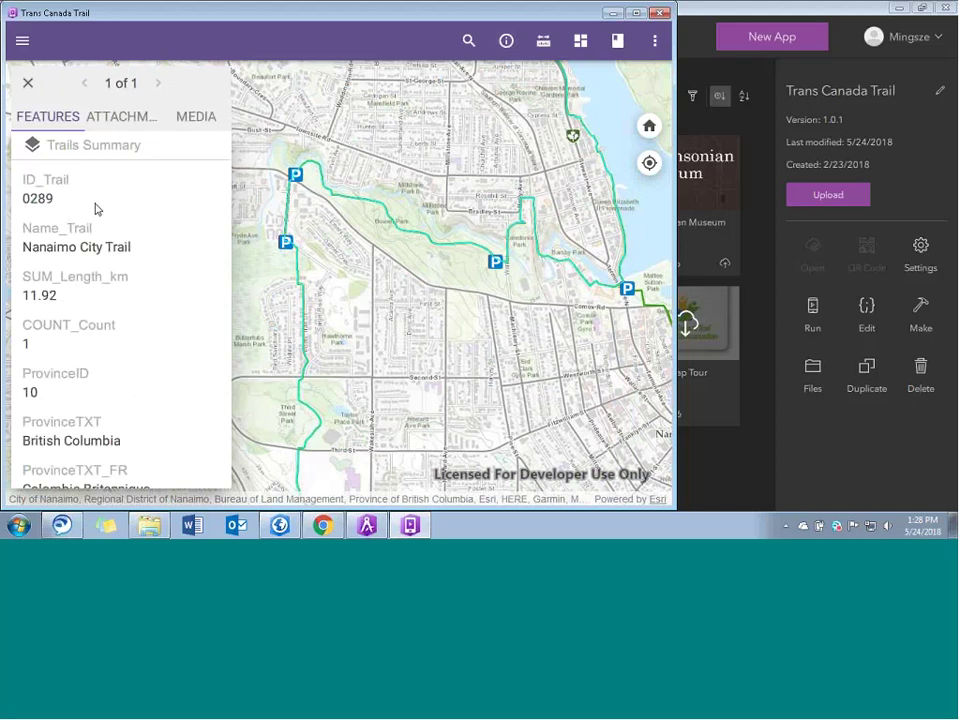
pyautogui.scroll(-2, 122, 195)
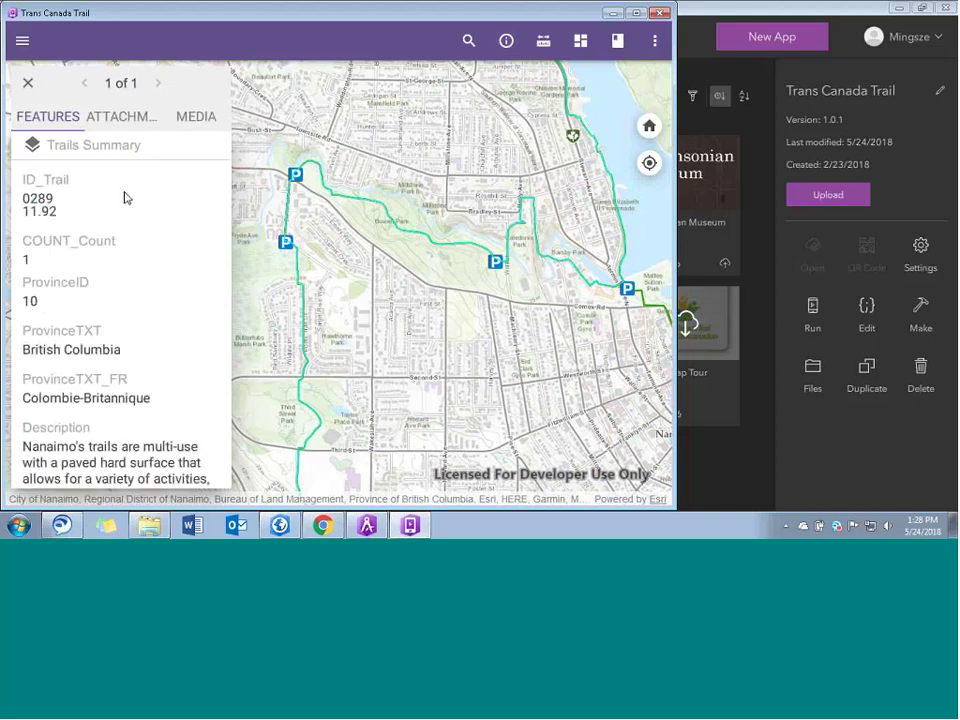
pyautogui.scroll(-6, 127, 192)
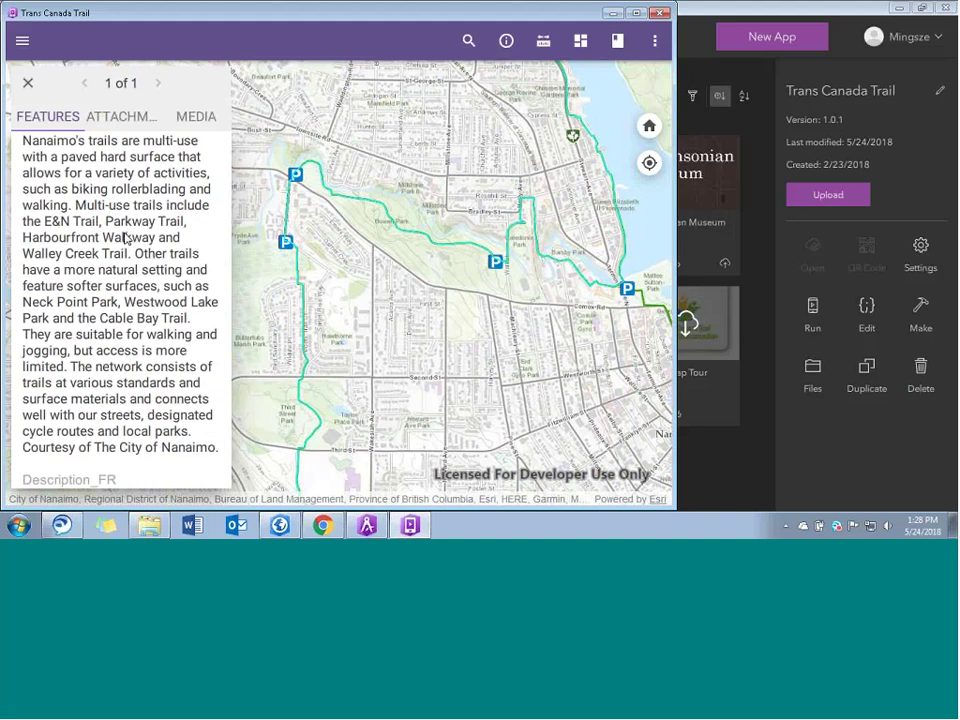
pyautogui.scroll(1, 125, 234)
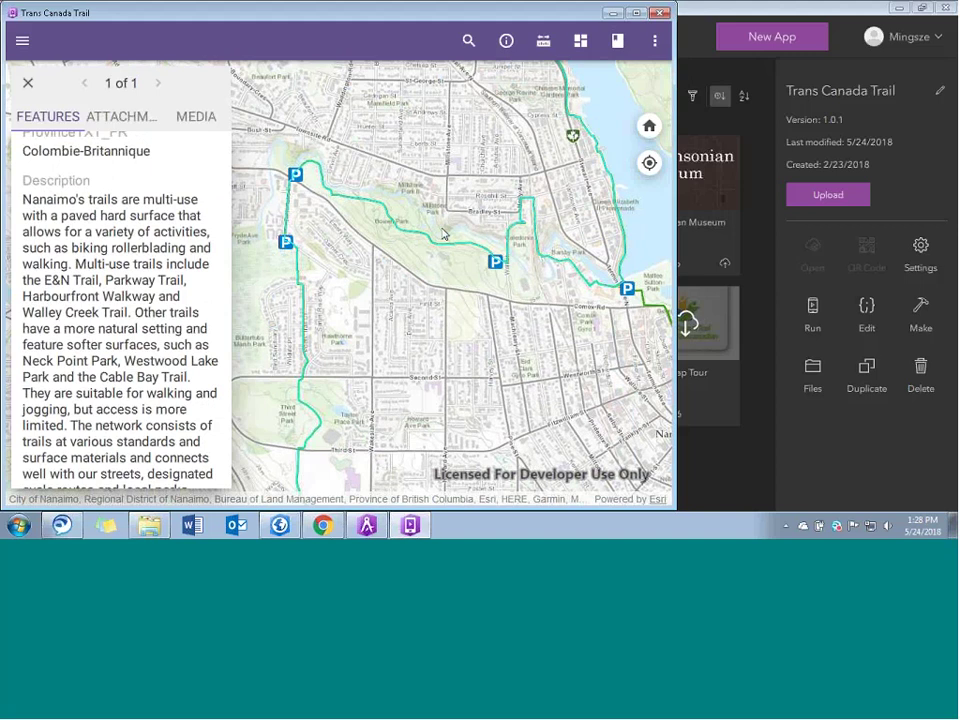
pyautogui.scroll(-3, 443, 234)
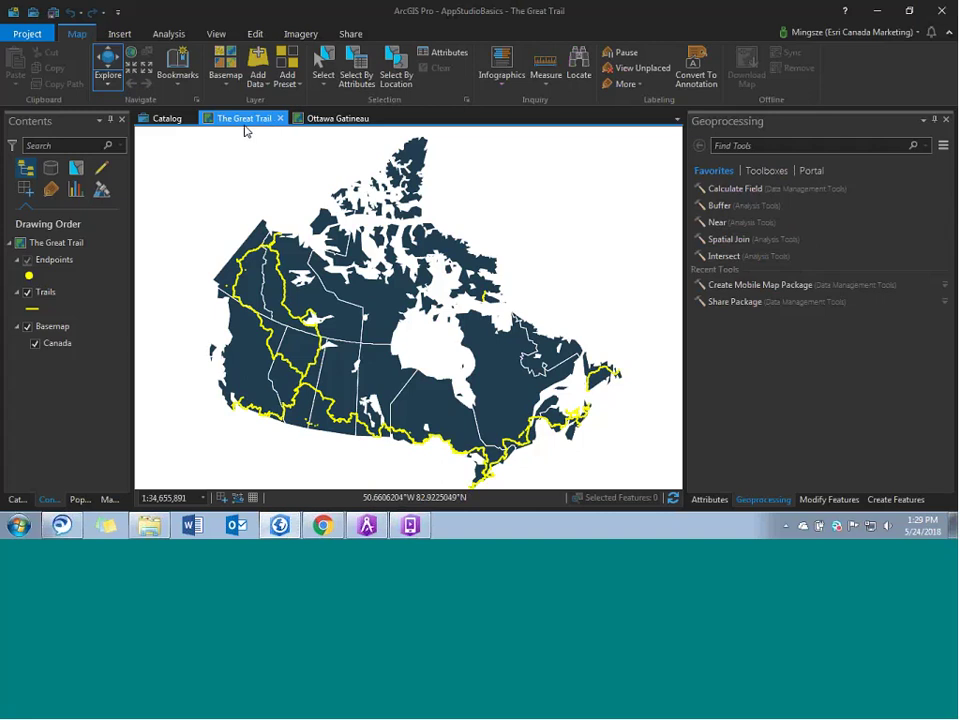
# - In ArcGIS Pro, glance at the Ottawa Gatineau map, then return to The Great Trail map and zoom in
pyautogui.click(320, 125)
pyautogui.click(245, 119)
pyautogui.scroll(3, 300, 236)
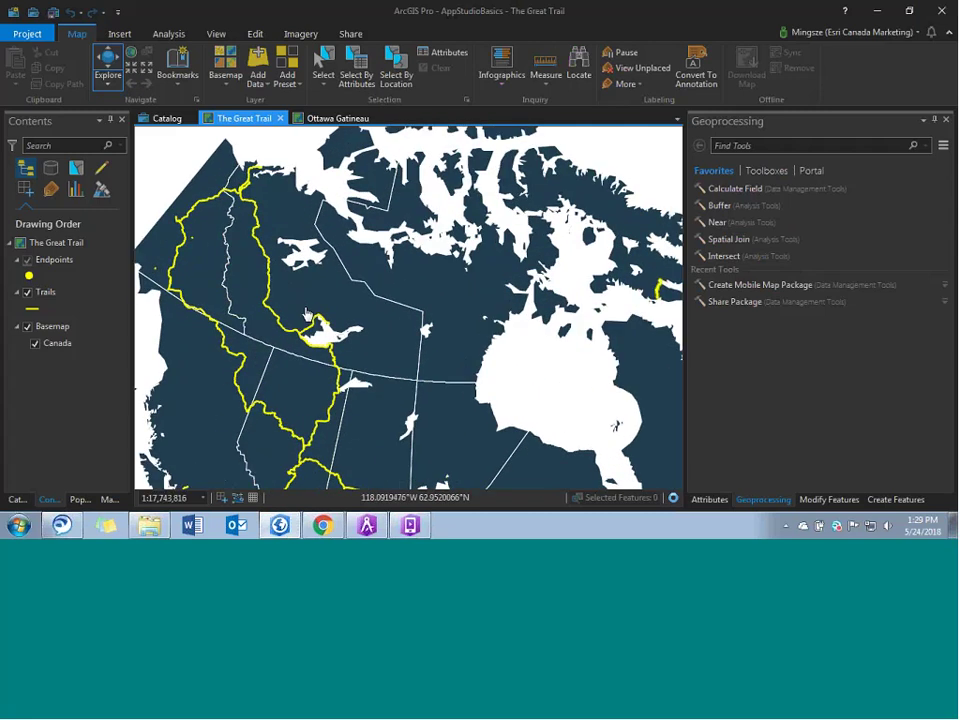
pyautogui.scroll(6, 341, 401)
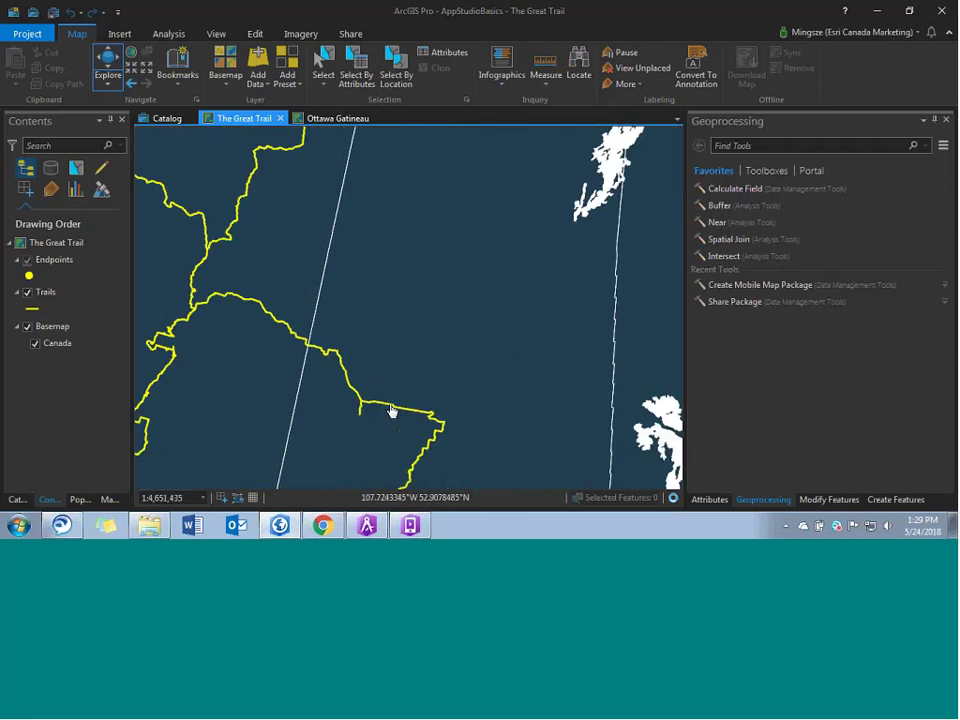
# - Inspect and close a Saskatchewan trail's attribute pop-up, then pan and zoom around nearby trails
pyautogui.click(411, 416)
pyautogui.scroll(2, 416, 410)
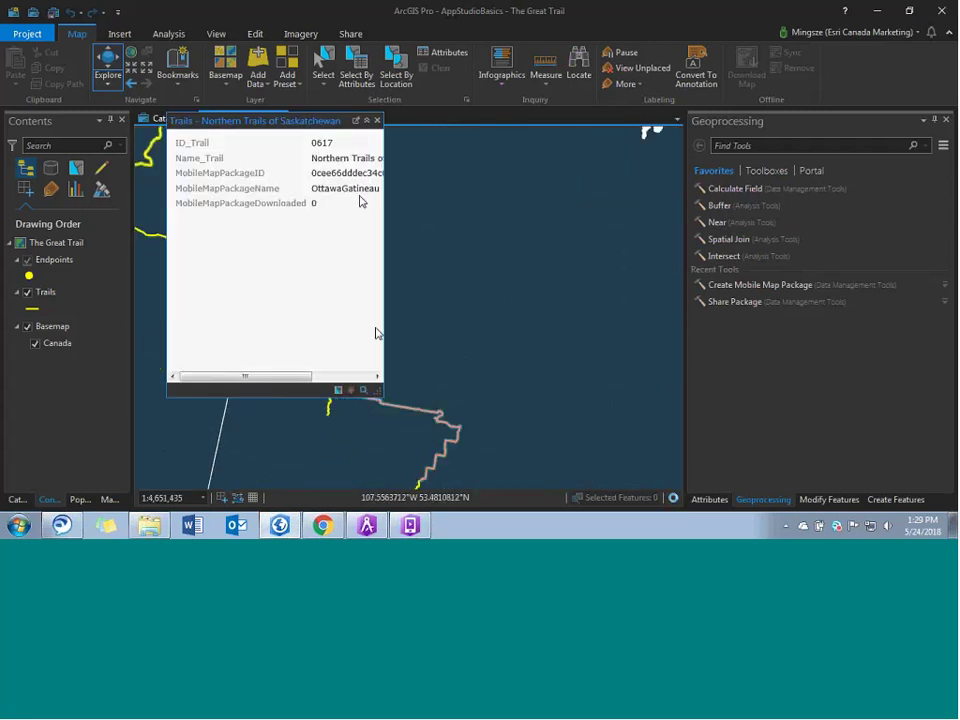
pyautogui.click(429, 330)
pyautogui.moveTo(429, 330); pyautogui.dragTo(482, 339)
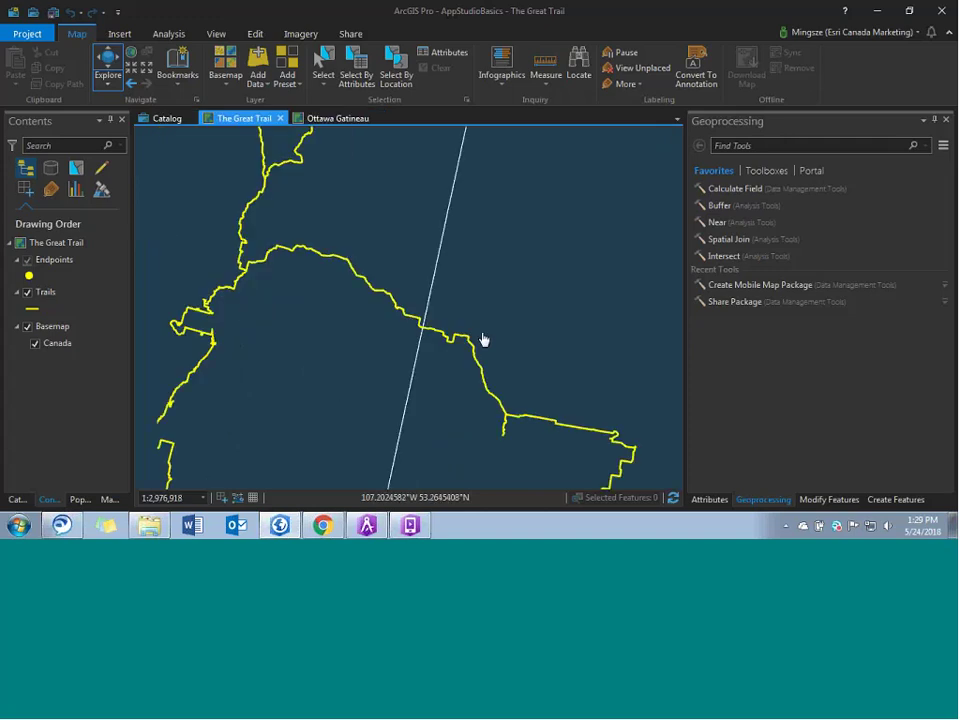
pyautogui.moveTo(370, 228); pyautogui.dragTo(418, 164)
pyautogui.scroll(4, 308, 280)
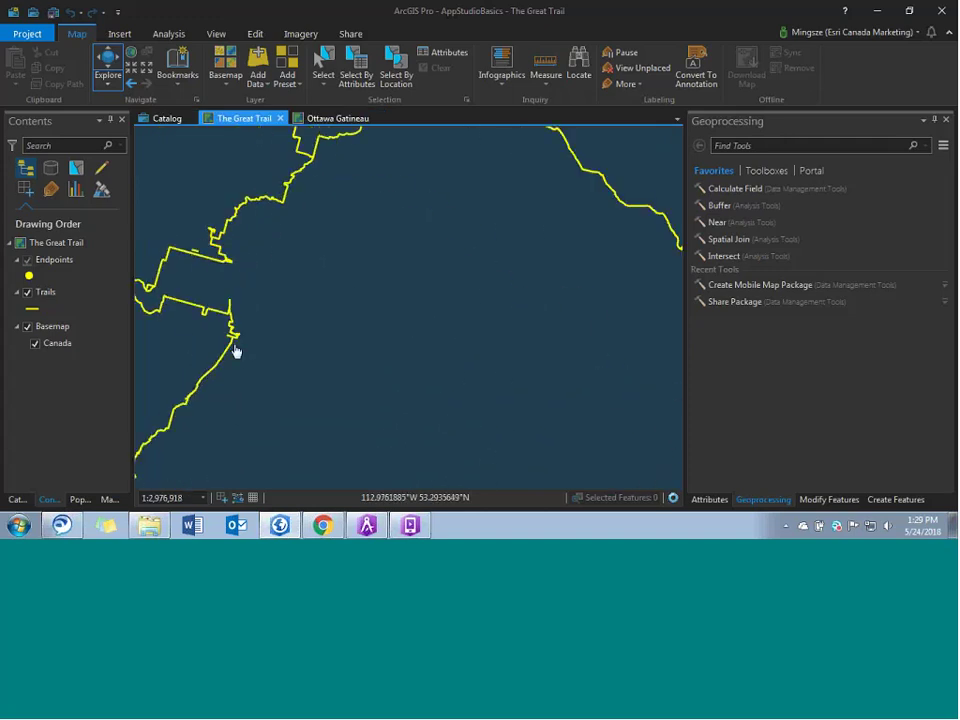
pyautogui.scroll(2, 236, 350)
pyautogui.moveTo(280, 344); pyautogui.dragTo(213, 217)
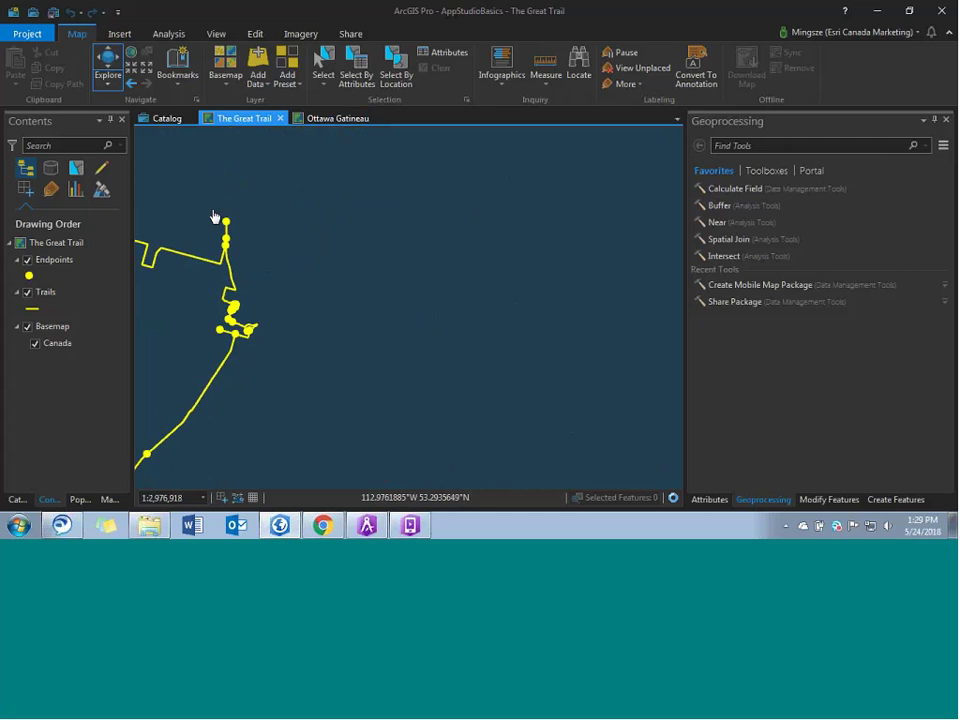
pyautogui.scroll(-2, 321, 330)
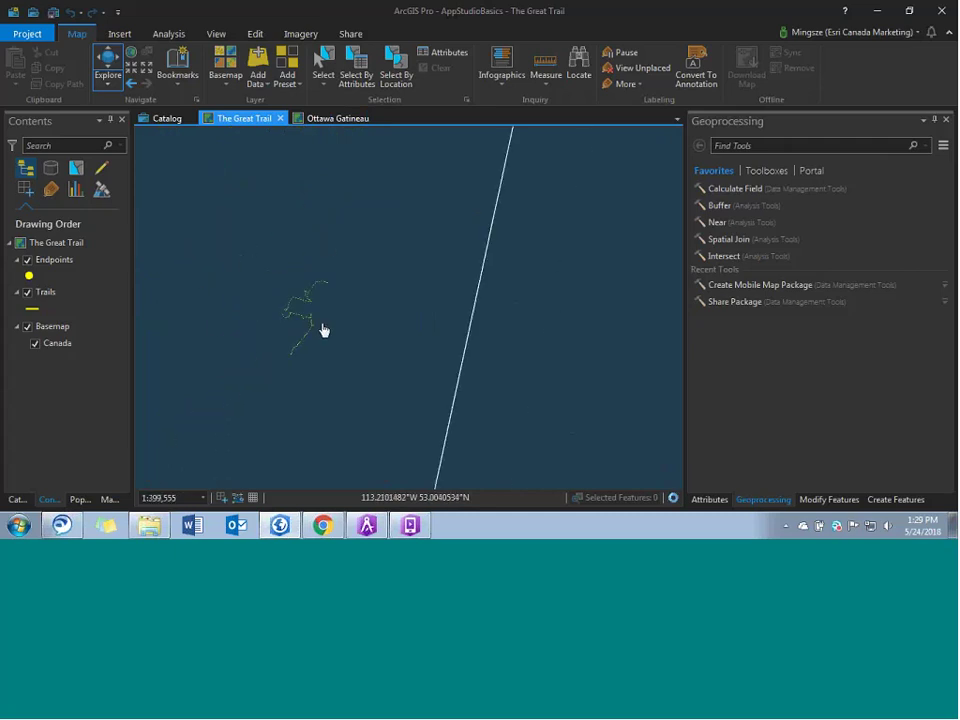
pyautogui.scroll(-2, 335, 300)
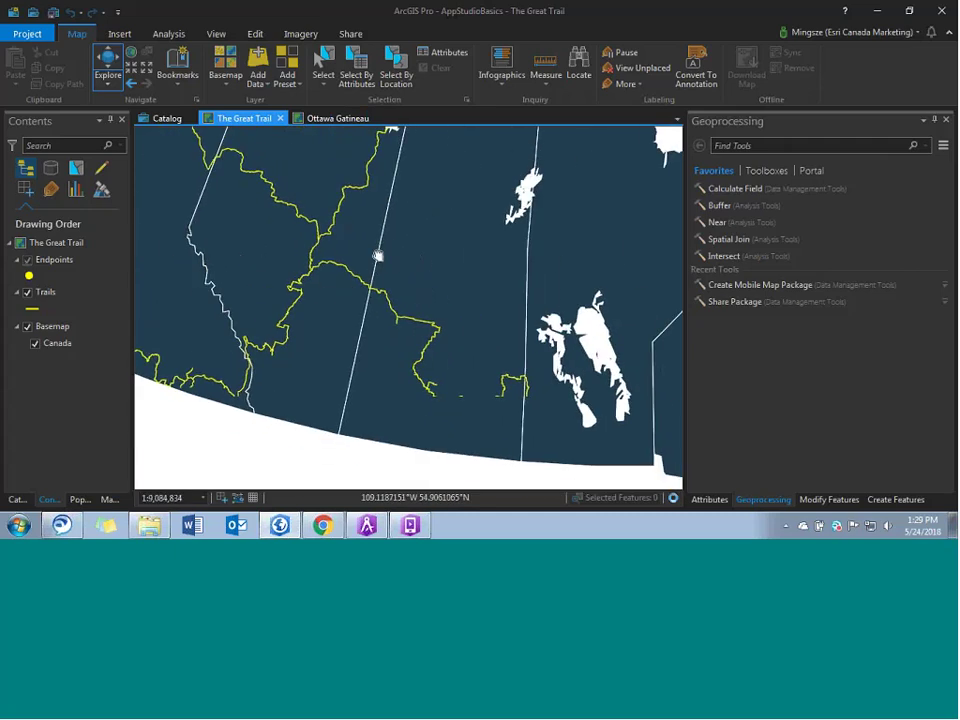
pyautogui.click(332, 119)
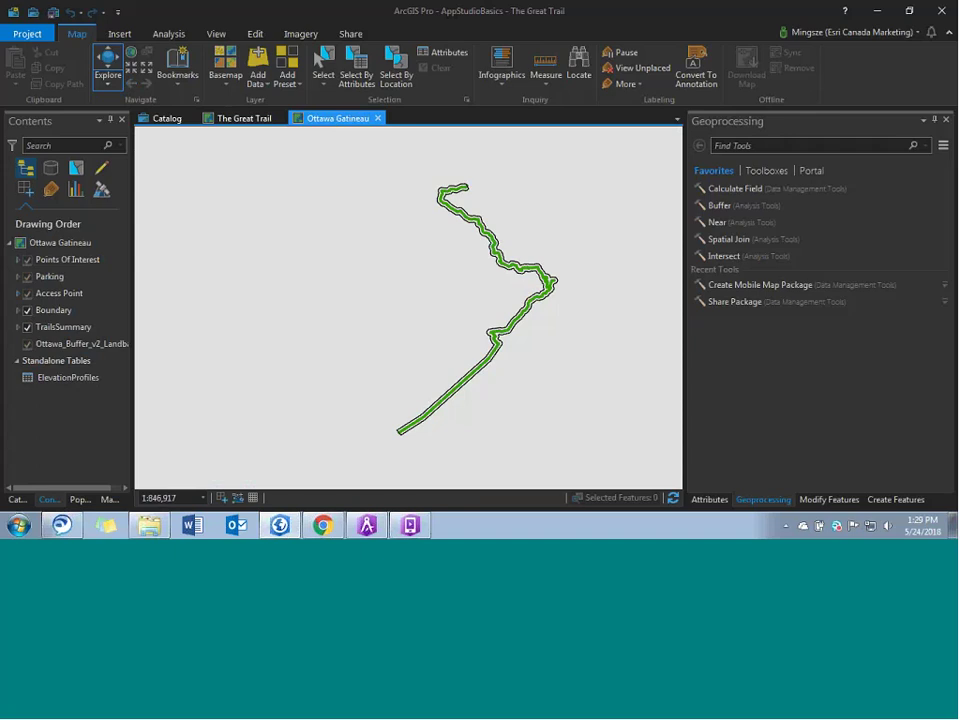
pyautogui.scroll(5, 482, 248)
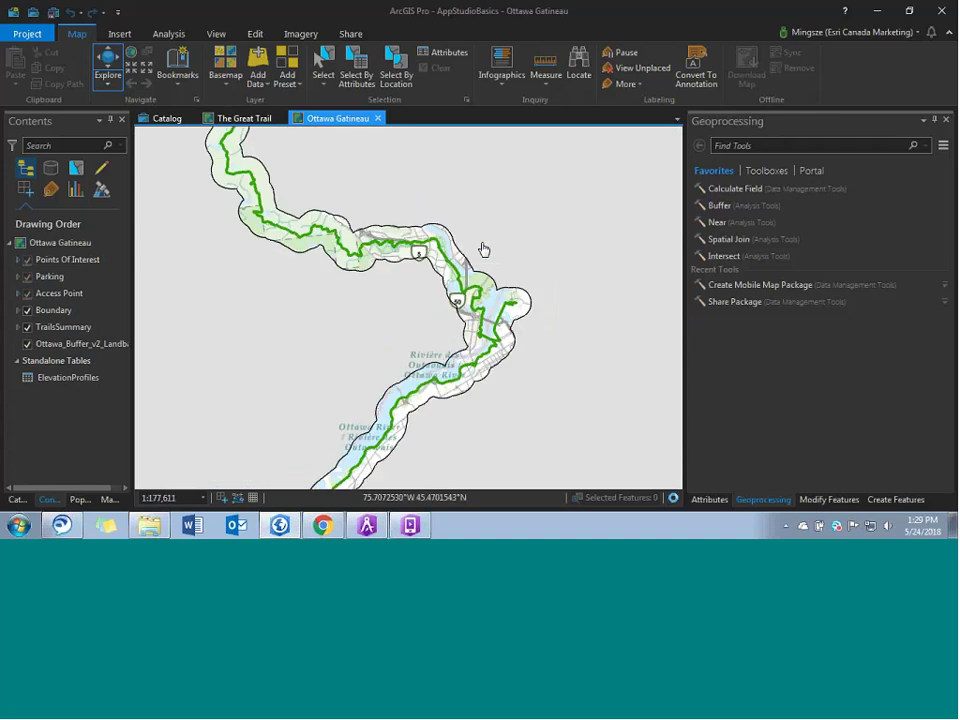
pyautogui.scroll(2, 471, 322)
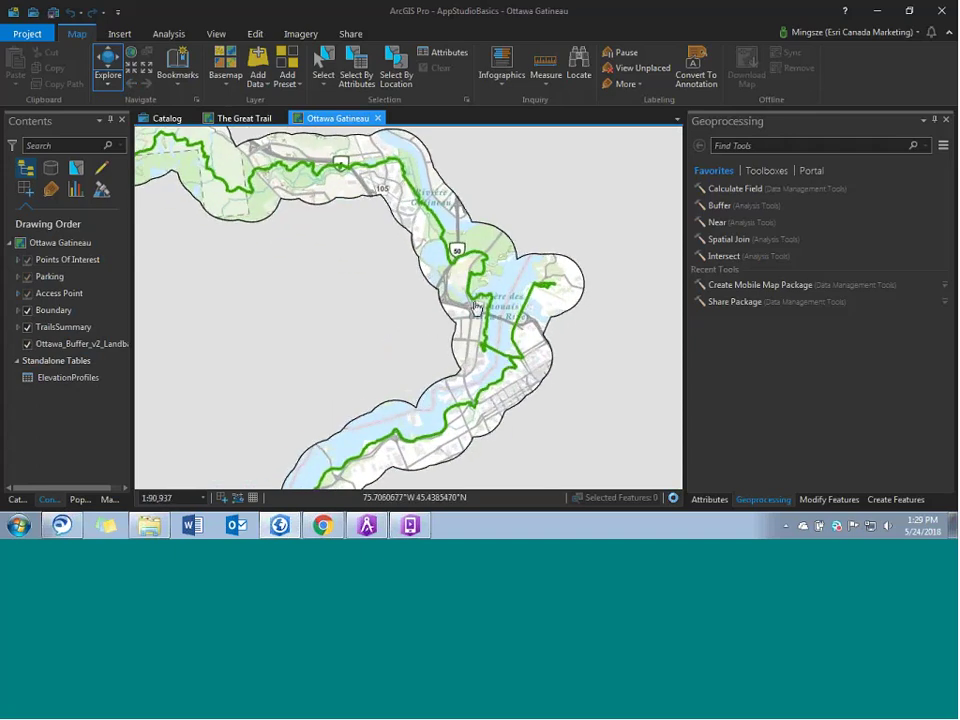
pyautogui.scroll(2, 512, 355)
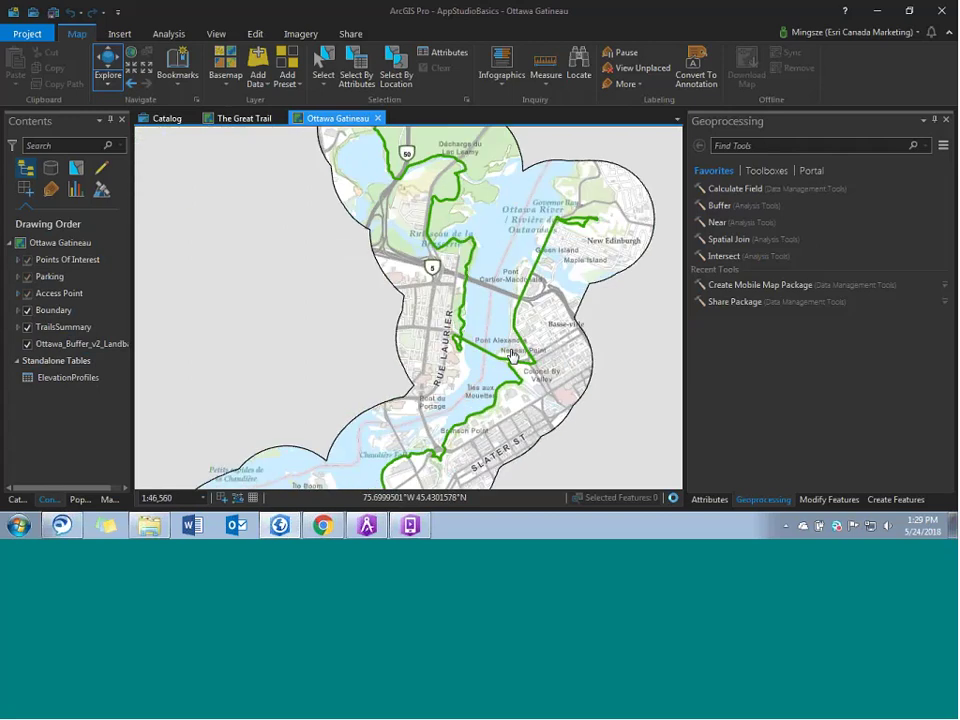
pyautogui.scroll(3, 512, 355)
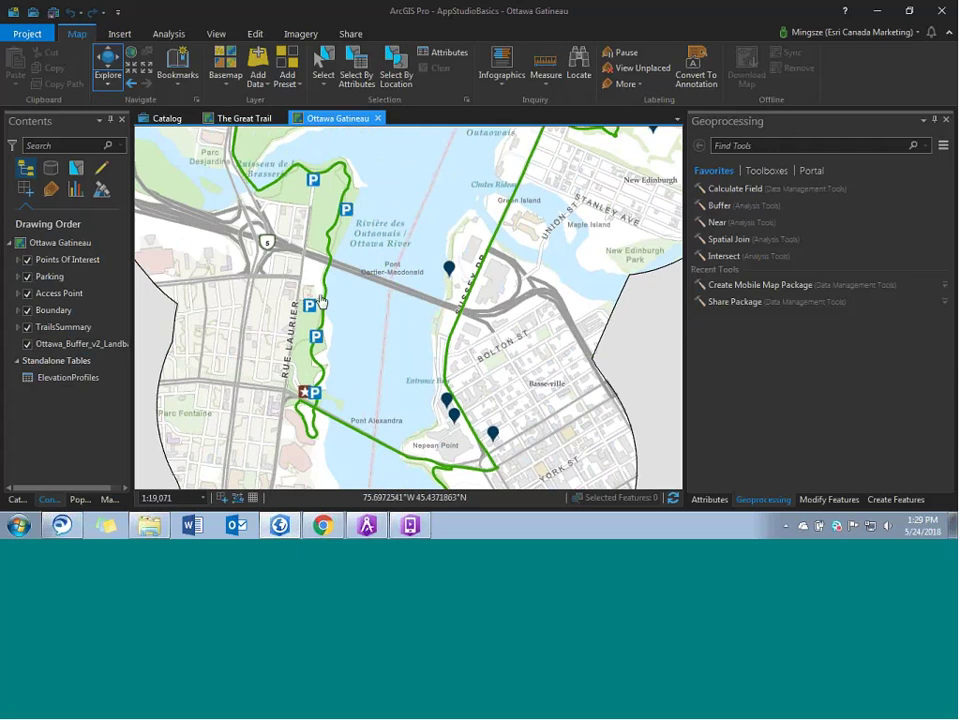
pyautogui.moveTo(253, 226); pyautogui.dragTo(241, 295)
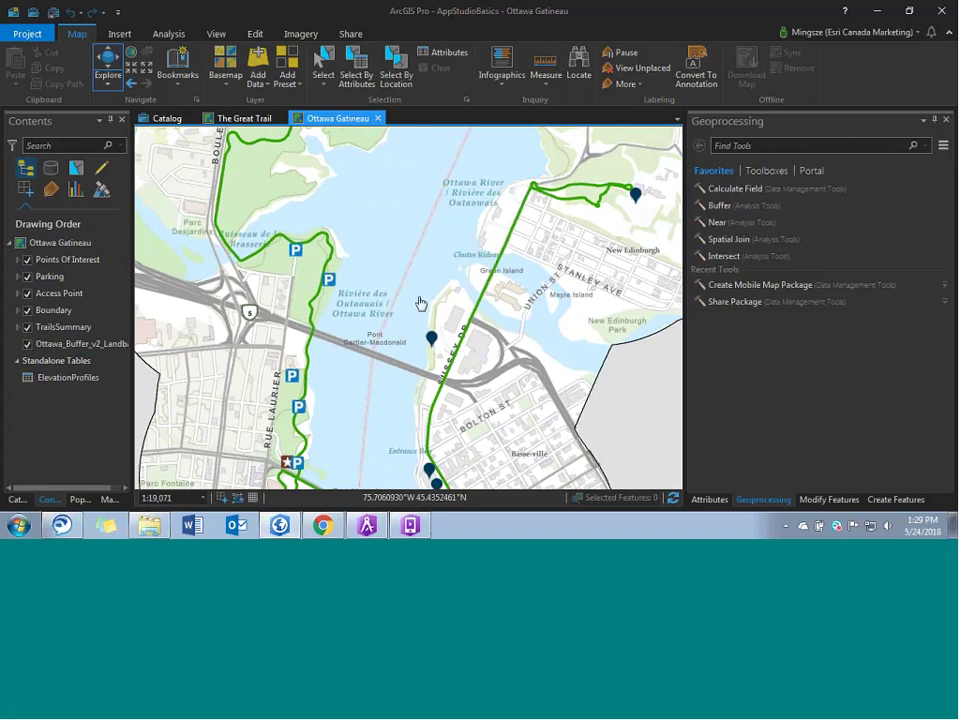
pyautogui.click(431, 338)
pyautogui.moveTo(461, 392); pyautogui.dragTo(409, 357)
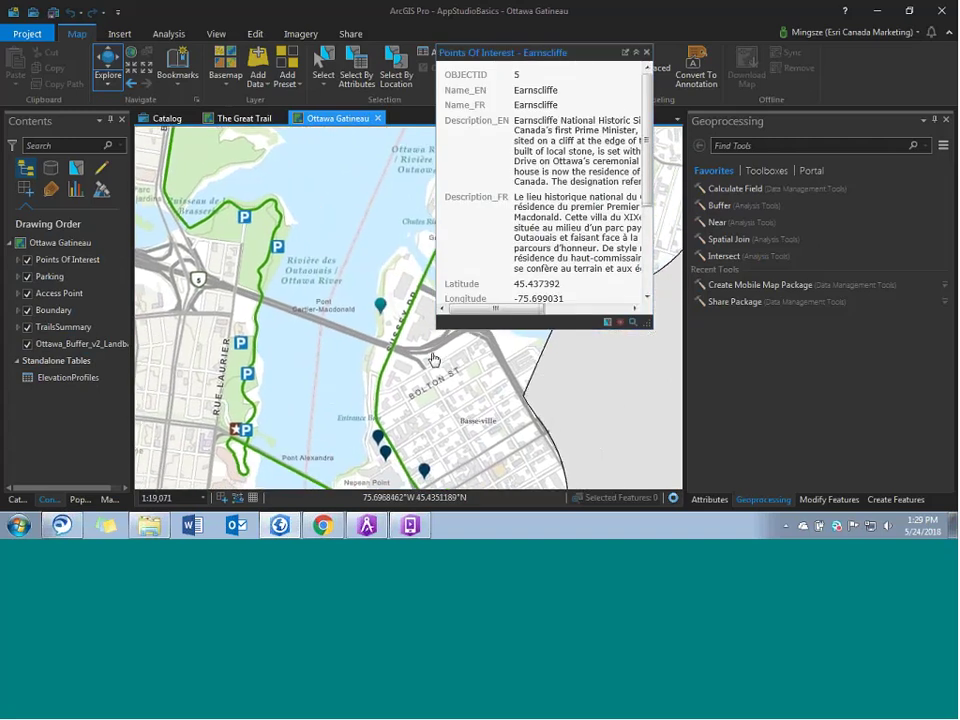
pyautogui.click(647, 52)
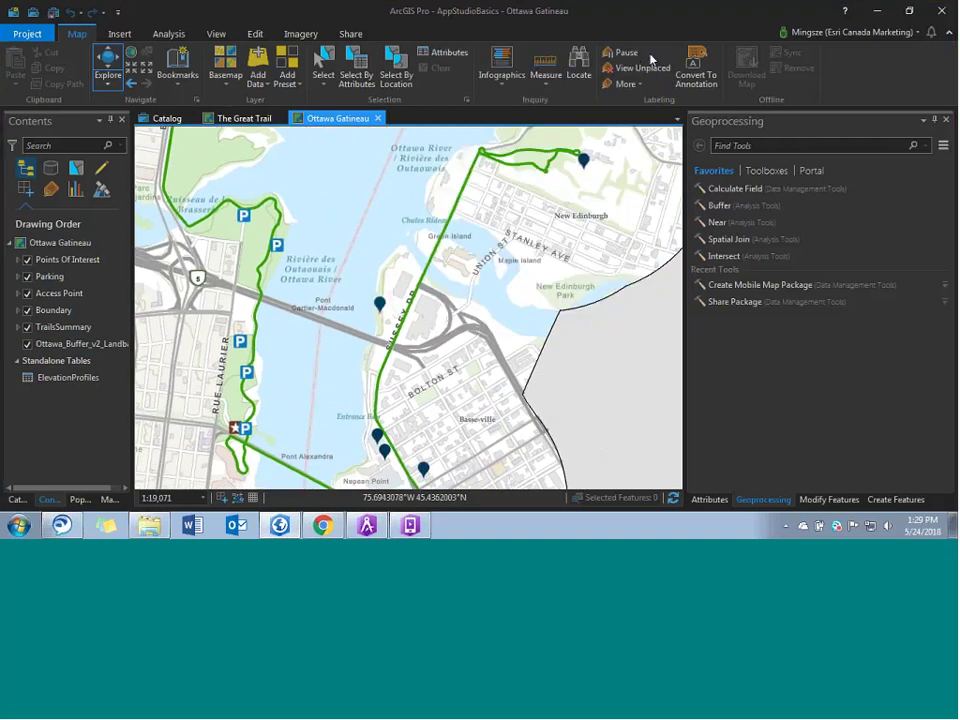
pyautogui.scroll(-3, 450, 261)
pyautogui.scroll(1, 397, 293)
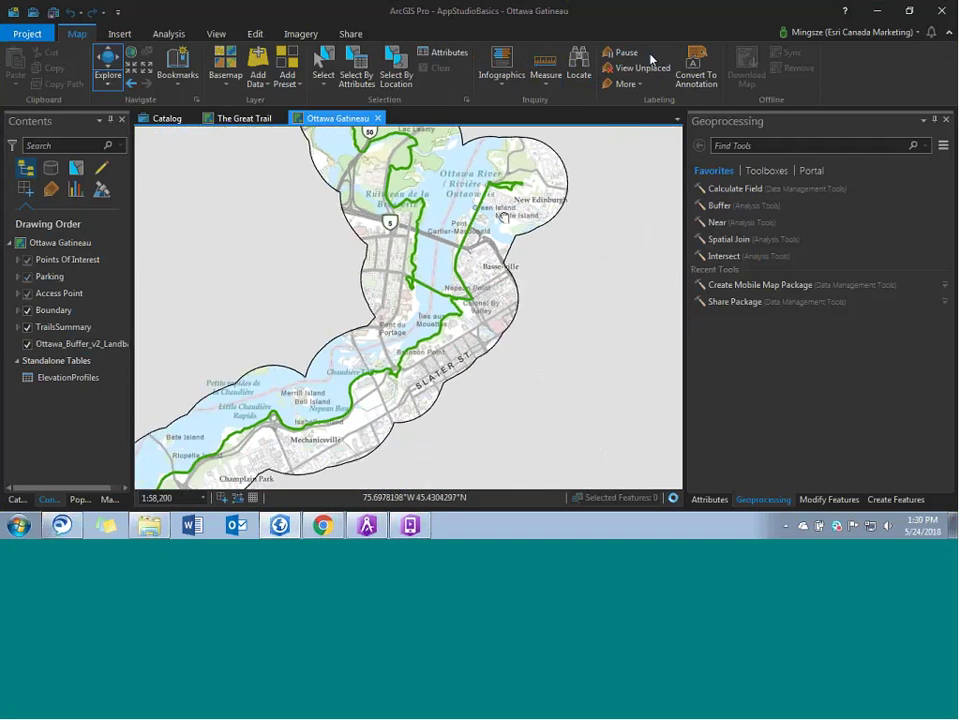
pyautogui.moveTo(288, 343); pyautogui.dragTo(363, 283)
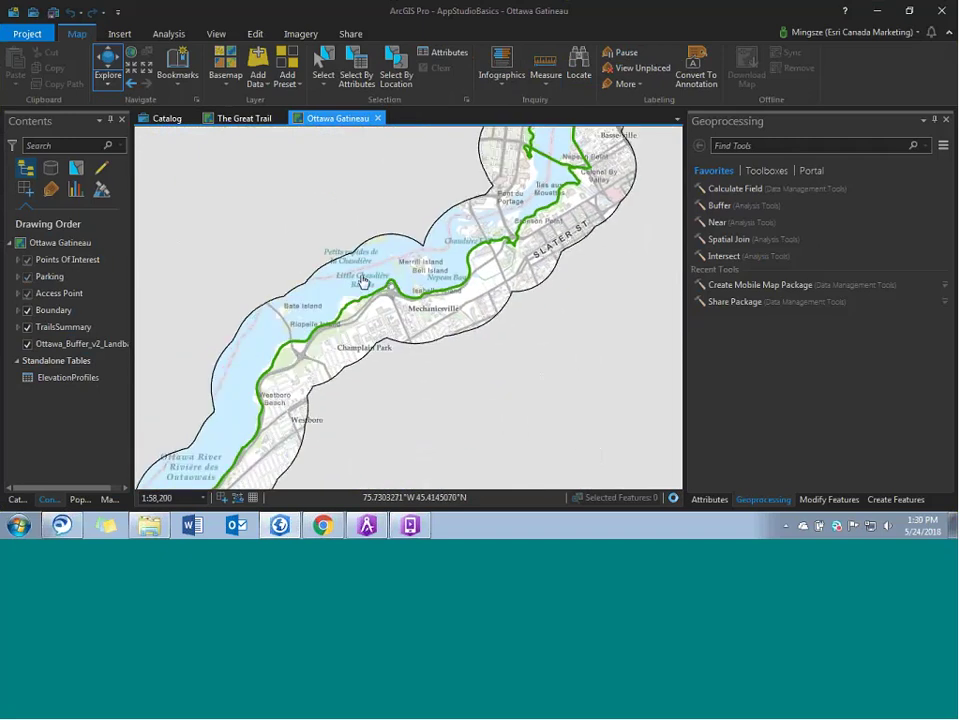
pyautogui.moveTo(479, 260); pyautogui.dragTo(413, 311)
# - Search tools for 'mobile map' and open Create Mobile Map Package on The Great Trail map
pyautogui.click(266, 120)
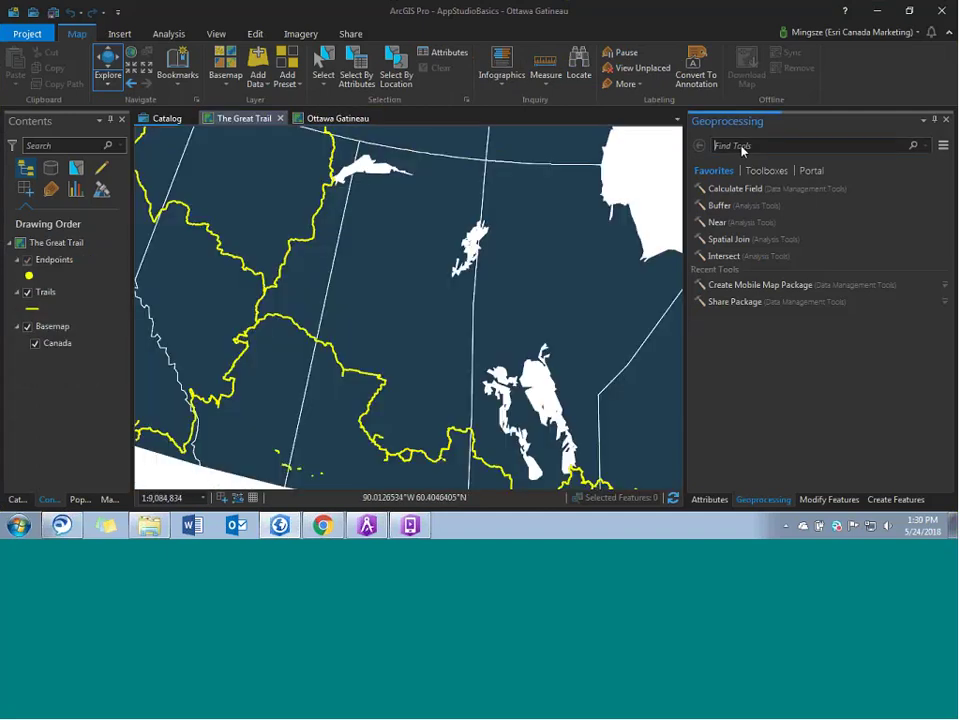
pyautogui.click(730, 146)
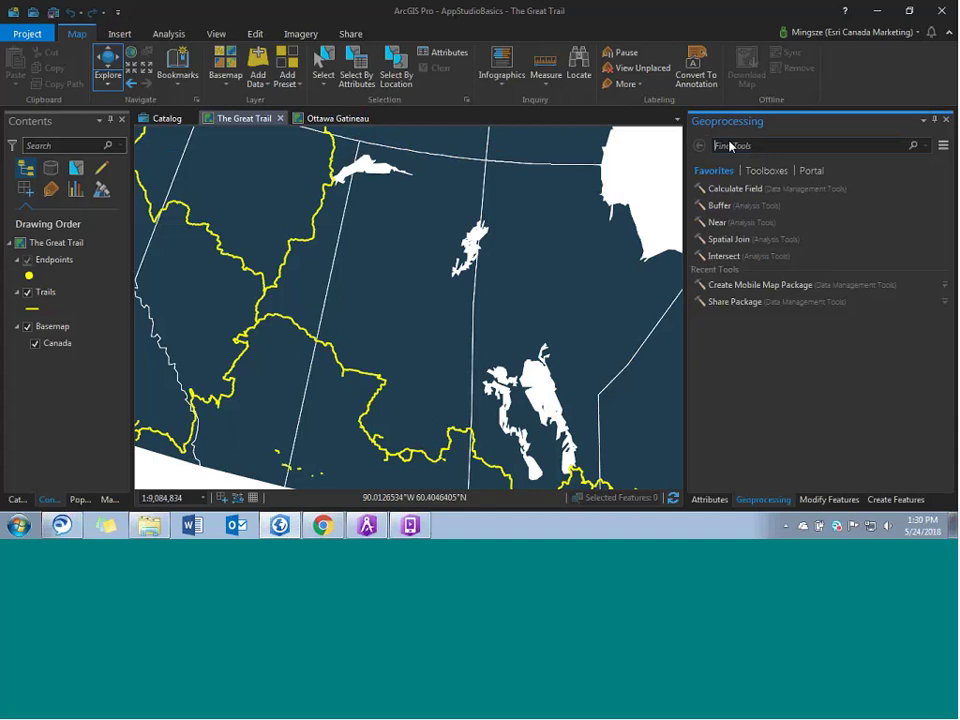
pyautogui.write('mobile')
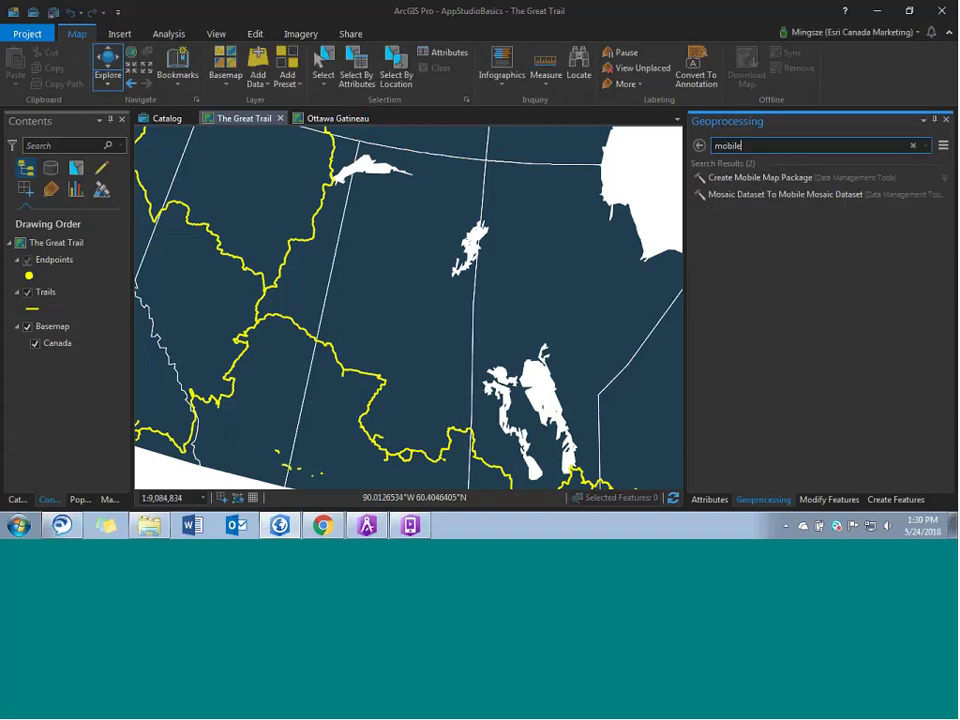
pyautogui.write(' map')
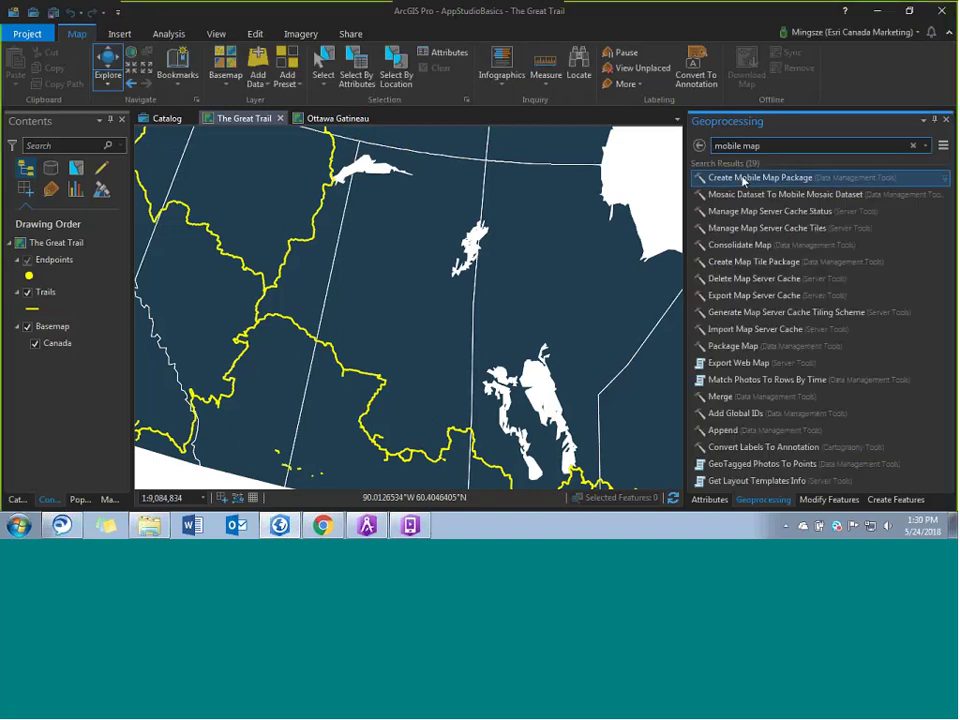
pyautogui.click(744, 178)
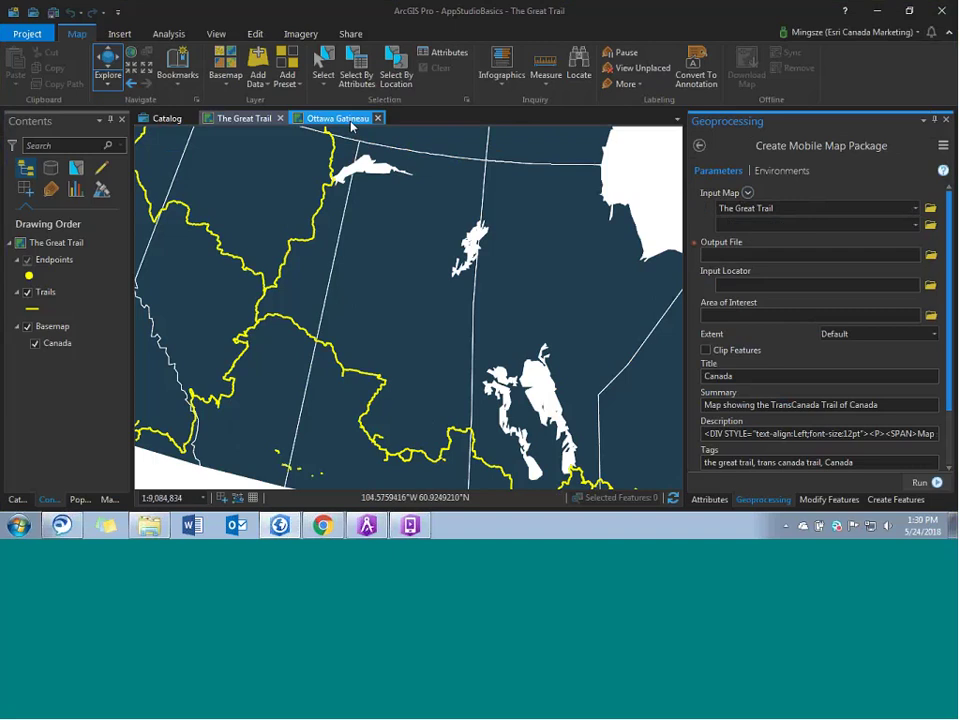
pyautogui.scroll(-5, 405, 263)
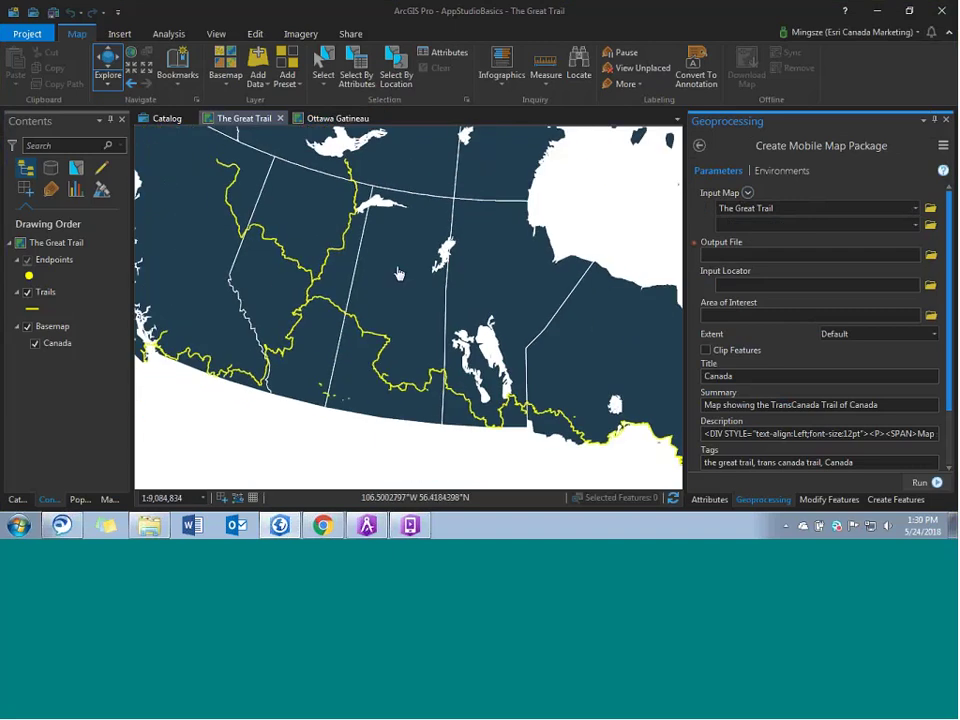
pyautogui.moveTo(404, 263); pyautogui.dragTo(381, 345)
pyautogui.scroll(1, 388, 339)
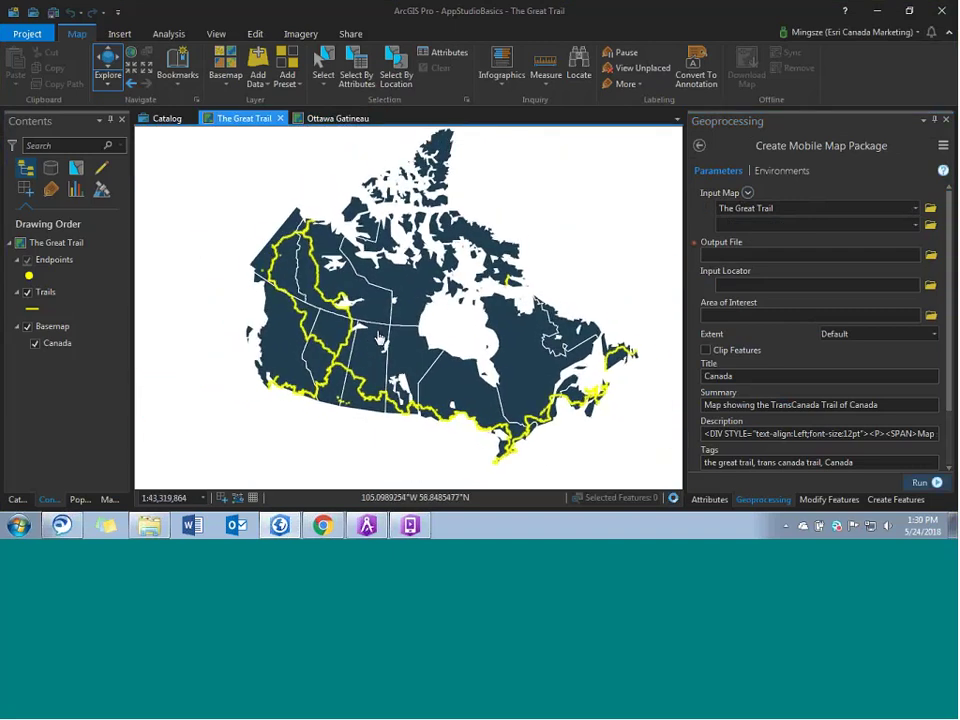
# - Set the output to Canada.mmpk on the Desktop, then review the input map, tags and anonymous use
pyautogui.click(930, 255)
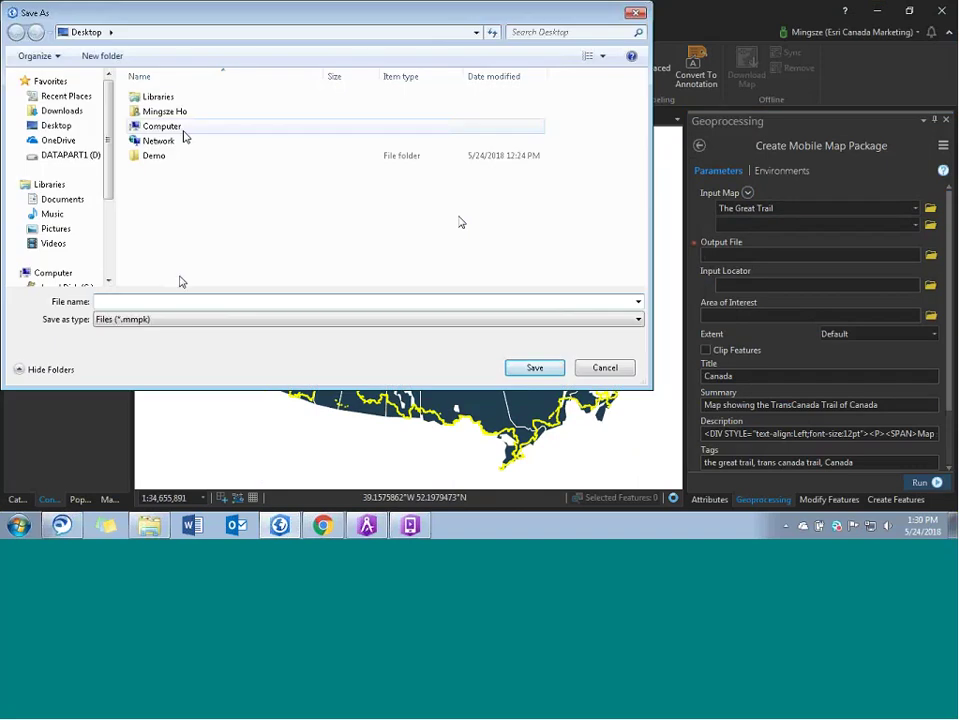
pyautogui.write('Canada')
pyautogui.press('Return')
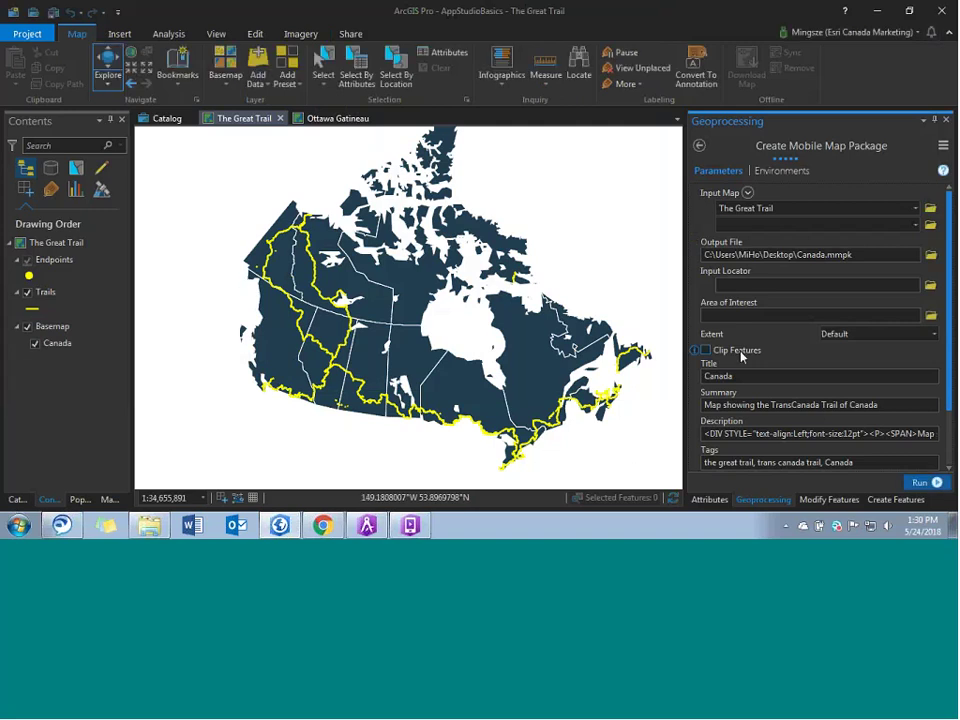
pyautogui.scroll(-2, 741, 357)
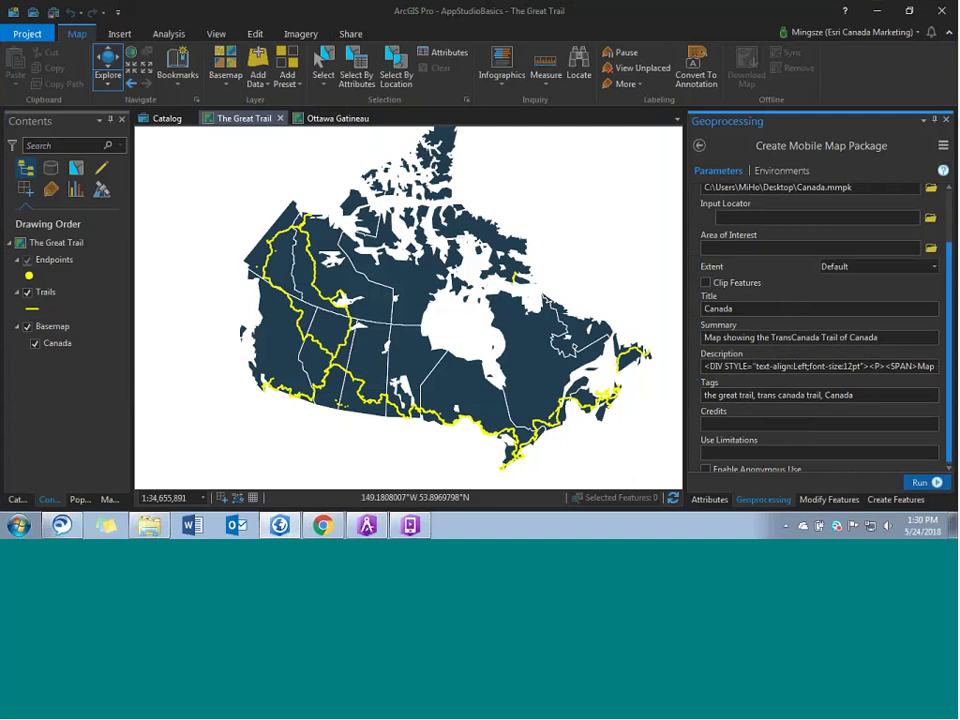
pyautogui.click(90, 245)
pyautogui.click(875, 396)
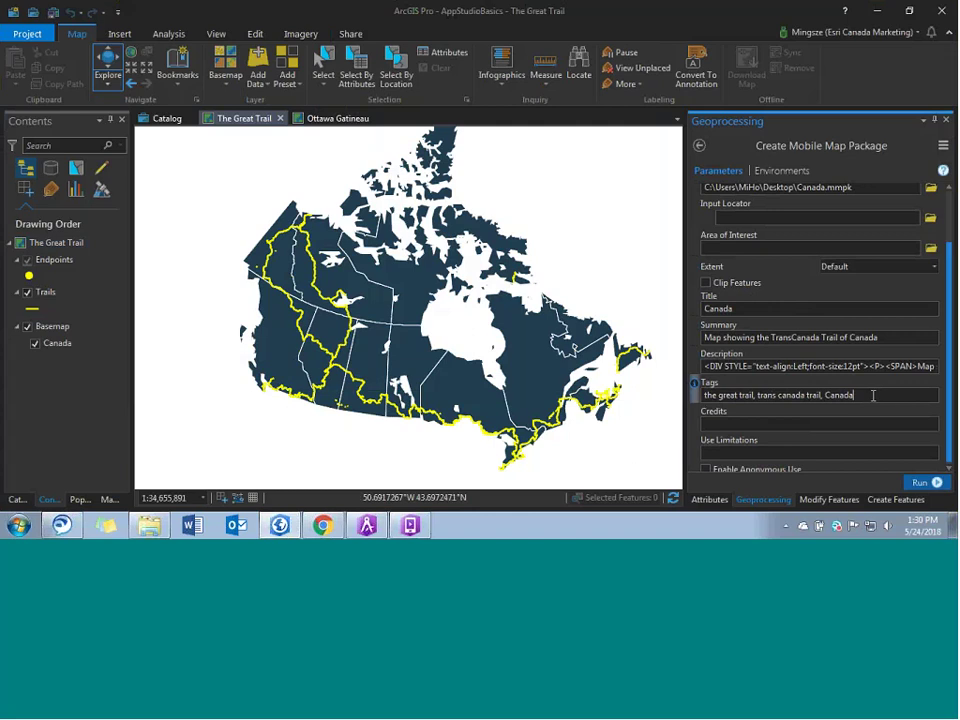
pyautogui.scroll(-1, 938, 397)
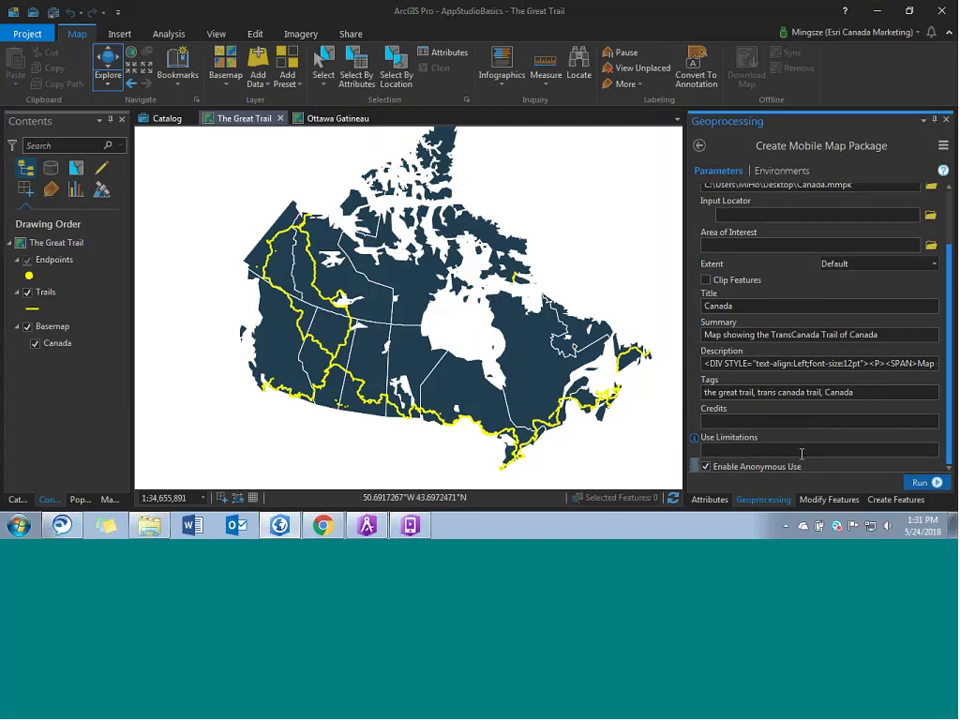
# - Run Create Mobile Map Package and expand the messages confirming completion in about 22.71 seconds
pyautogui.click(933, 484)
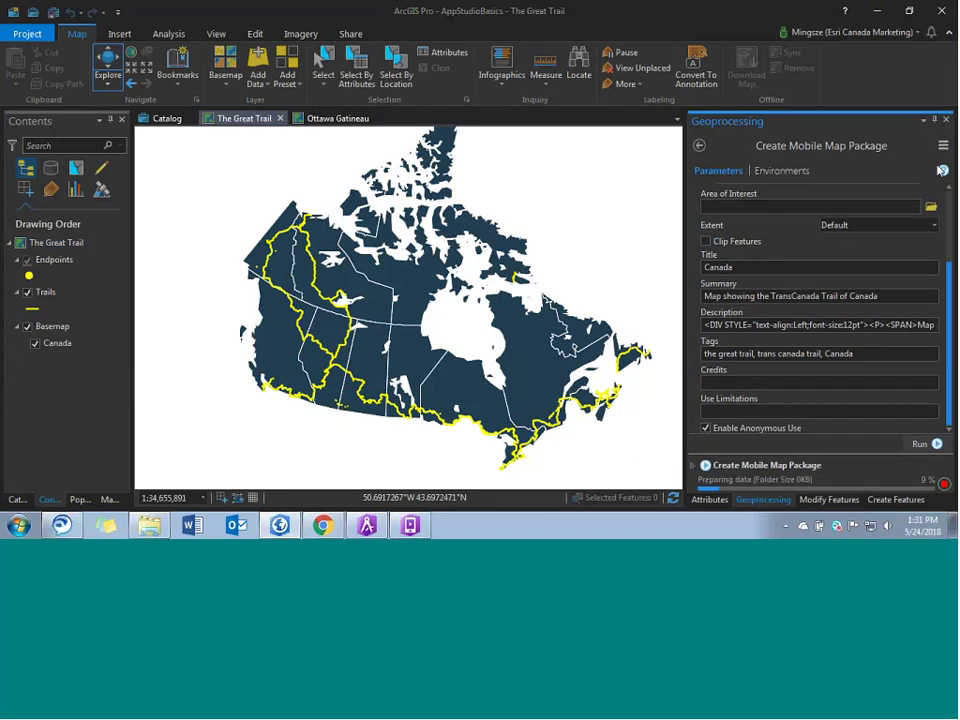
pyautogui.moveTo(942, 171)
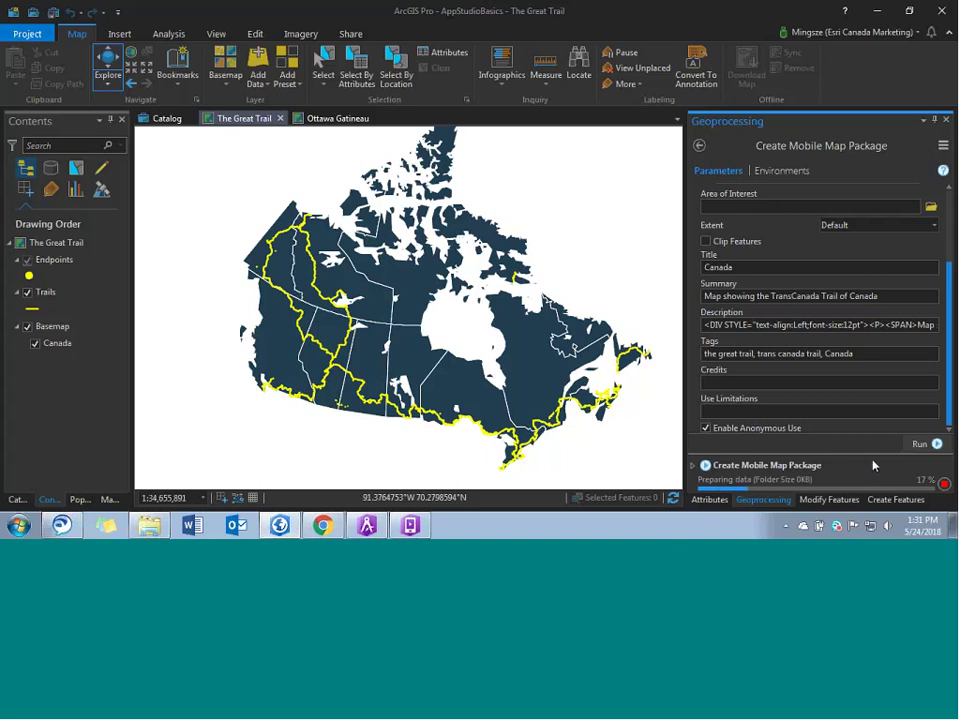
pyautogui.moveTo(864, 473)
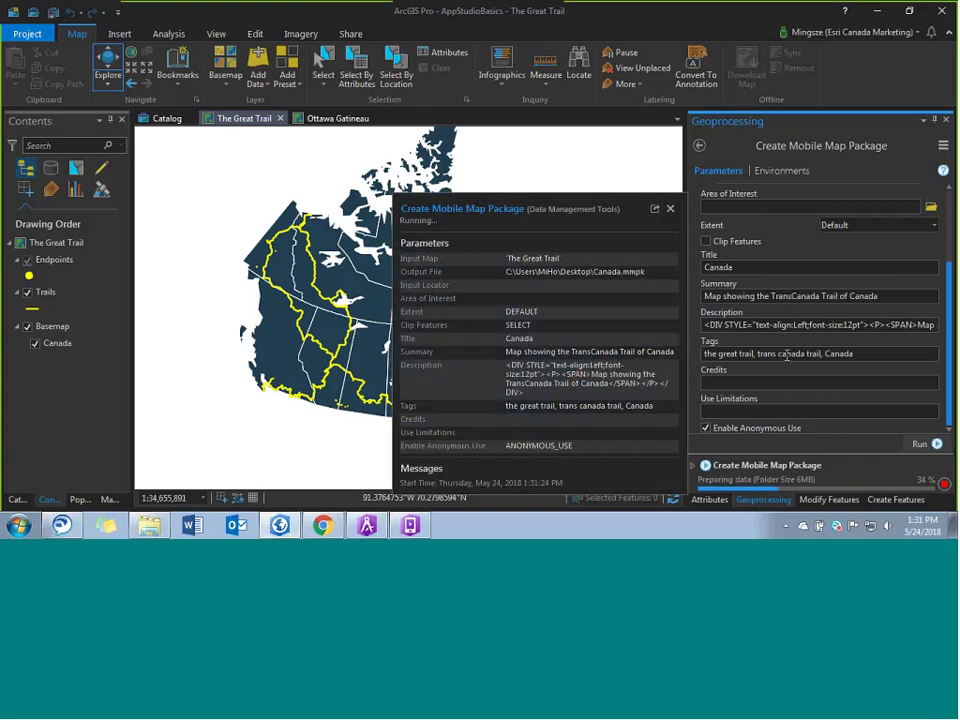
pyautogui.scroll(-2, 550, 285)
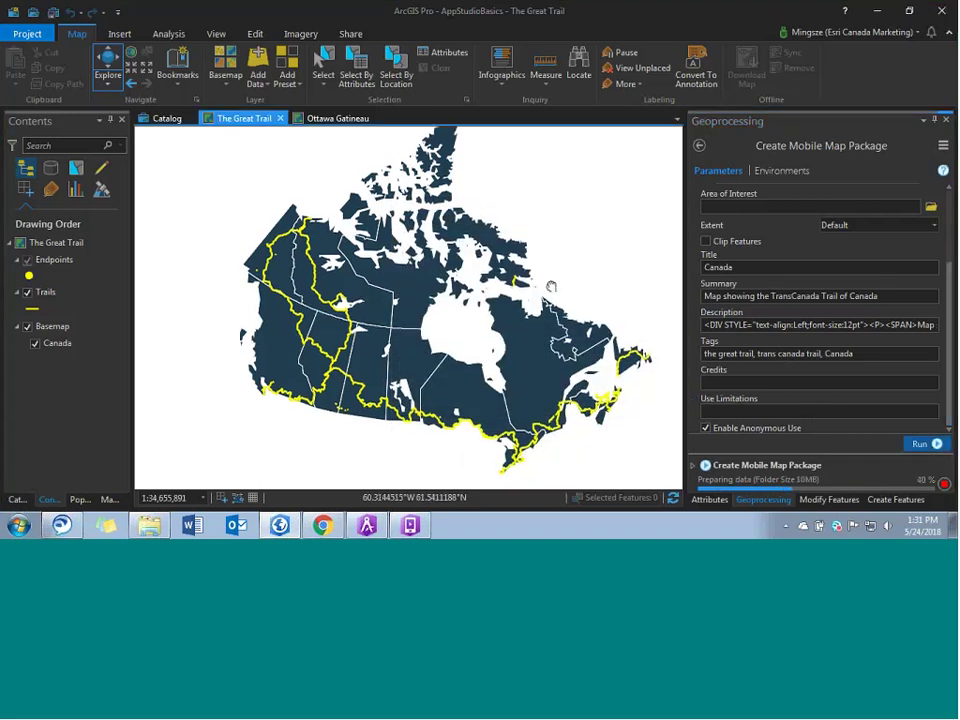
pyautogui.scroll(-2, 545, 297)
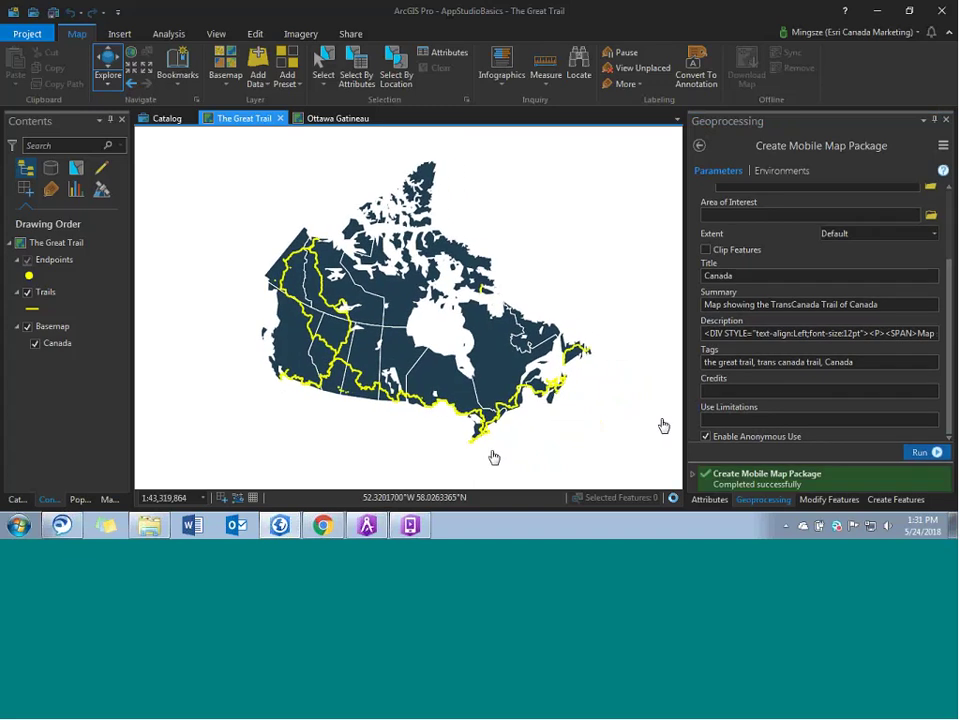
pyautogui.click(693, 474)
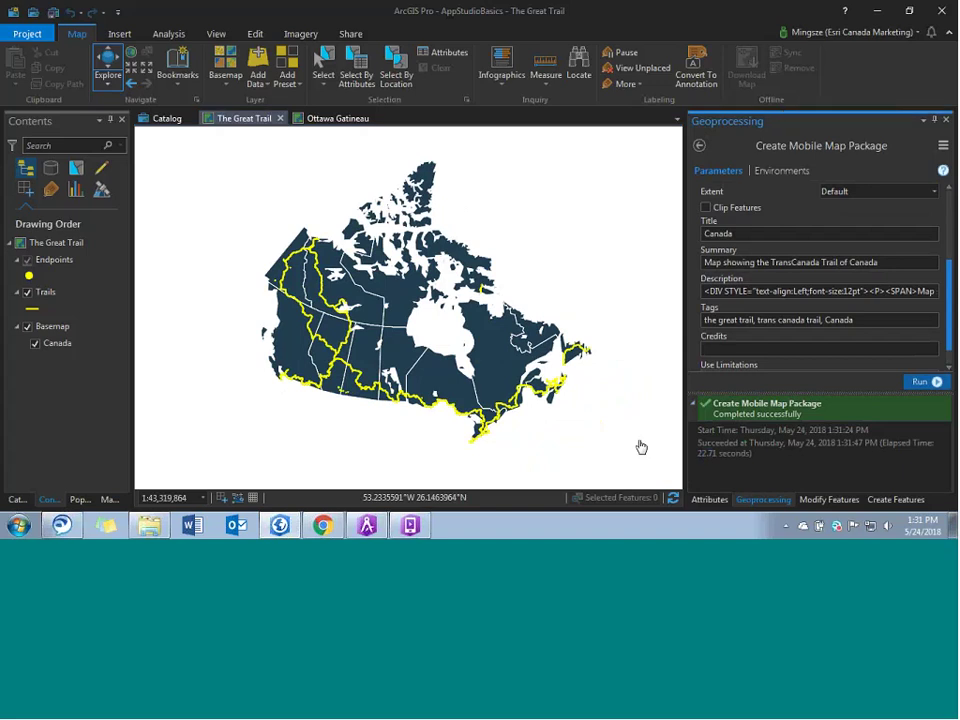
pyautogui.click(163, 530)
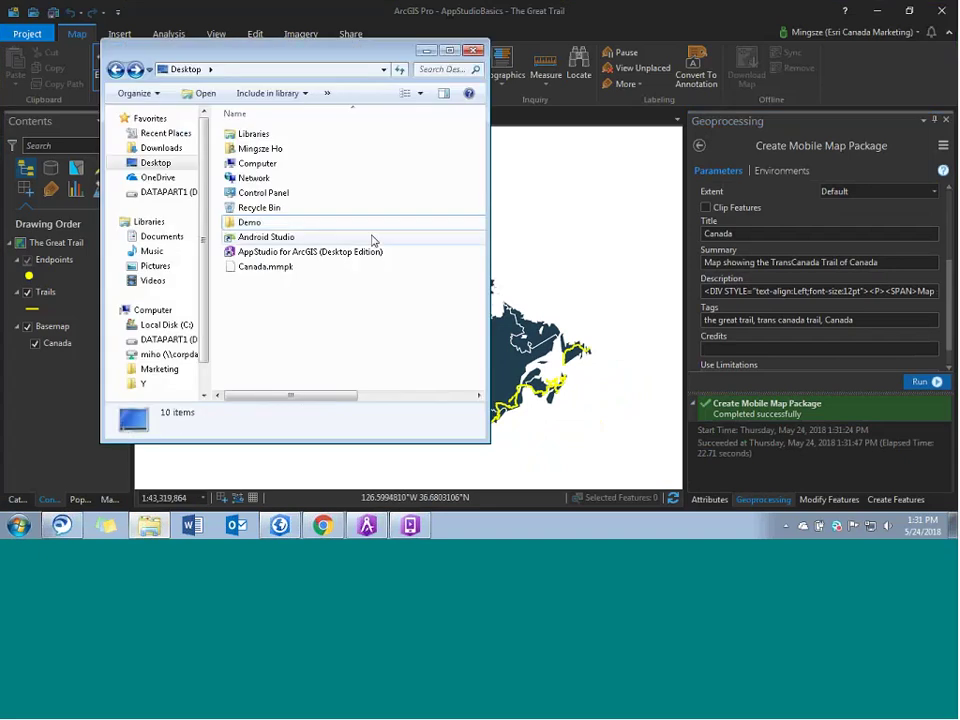
pyautogui.moveTo(488, 250); pyautogui.dragTo(686, 256)
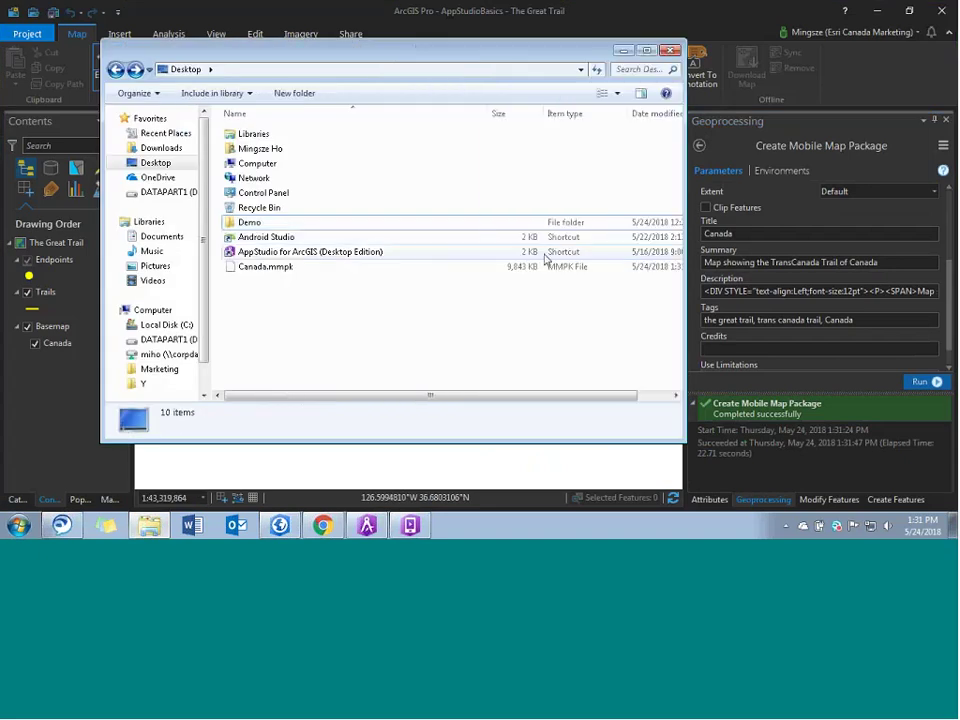
pyautogui.click(480, 268)
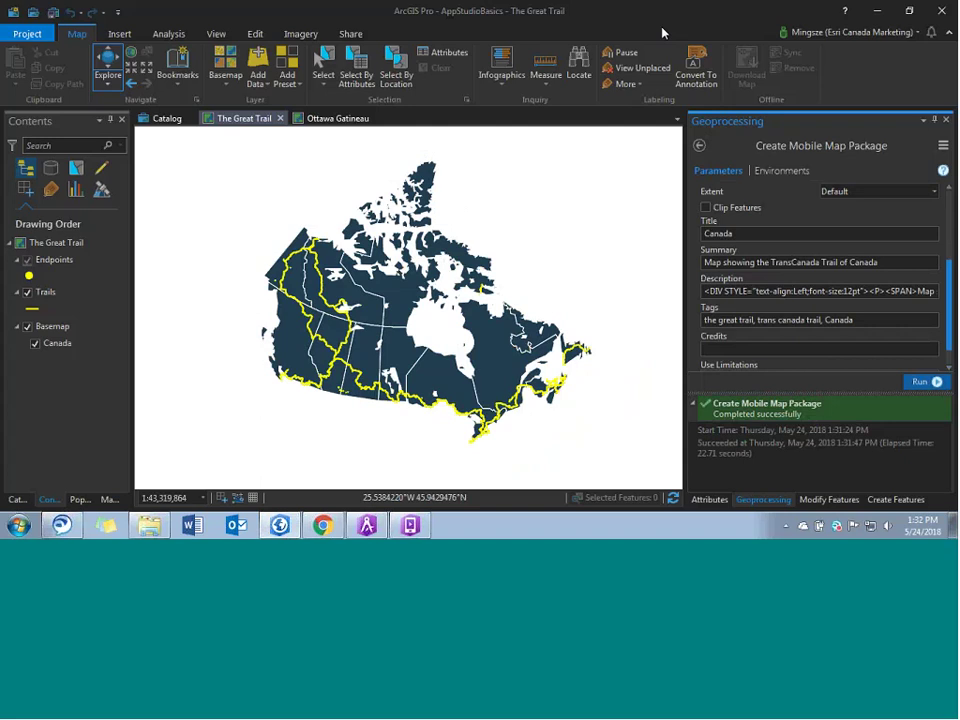
# - Set up Share Package with Canada.mmpk from the Desktop as input, shared with Everybody
pyautogui.click(700, 146)
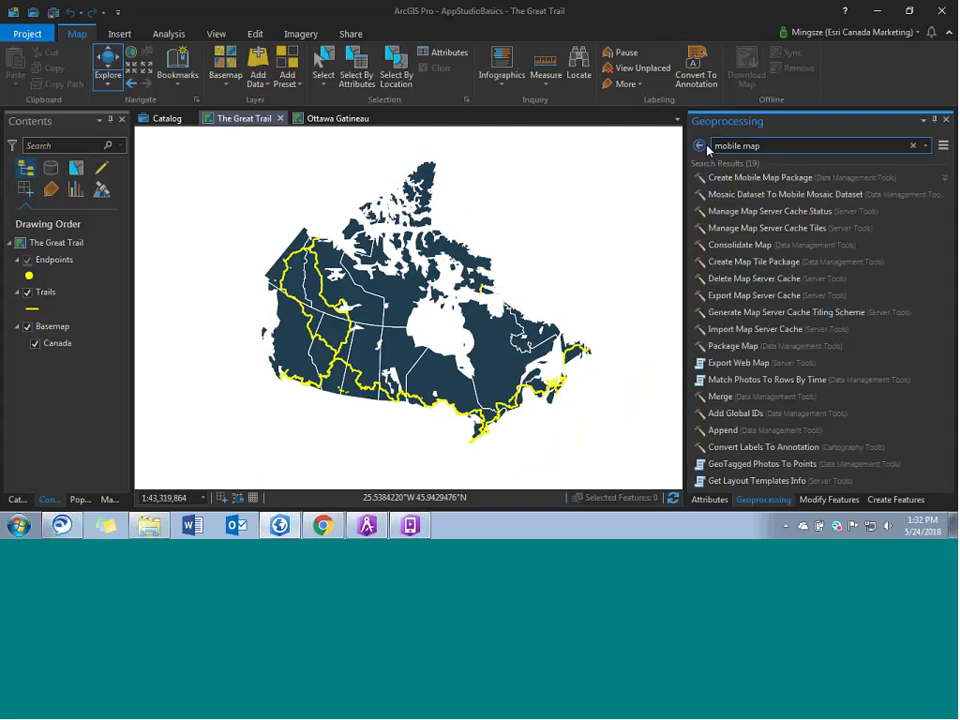
pyautogui.click(775, 147)
pyautogui.write('share package')
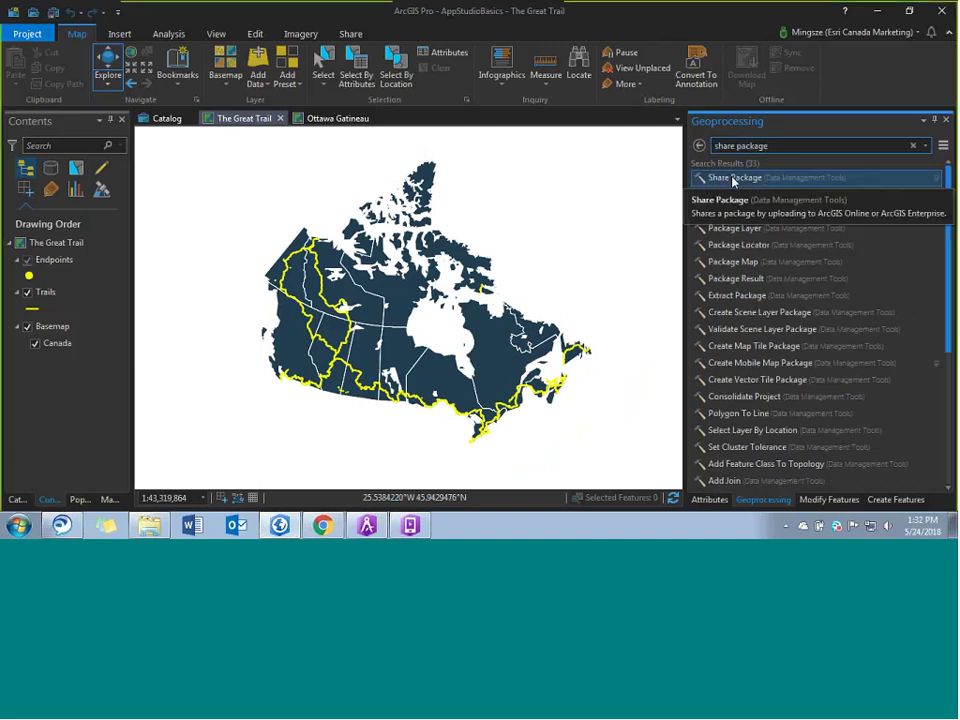
pyautogui.click(733, 179)
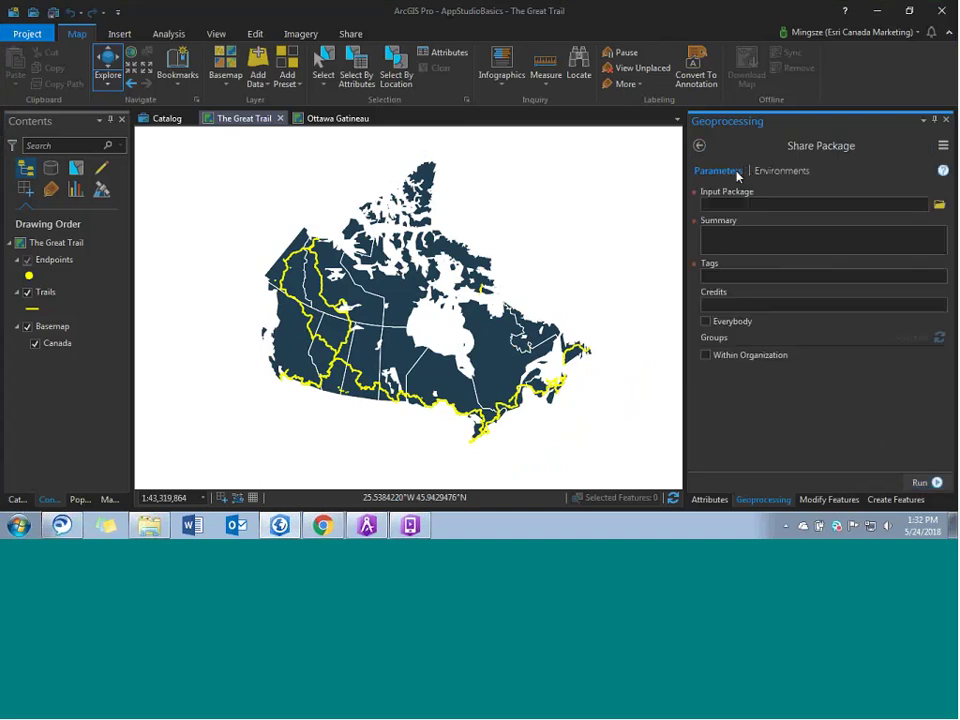
pyautogui.click(938, 205)
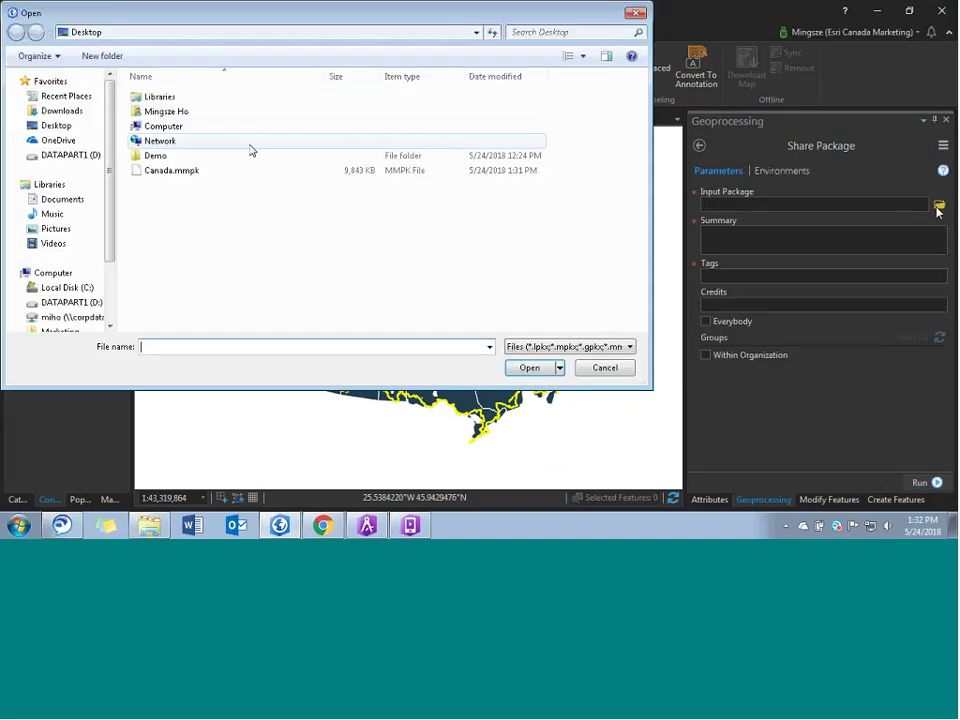
pyautogui.click(236, 177)
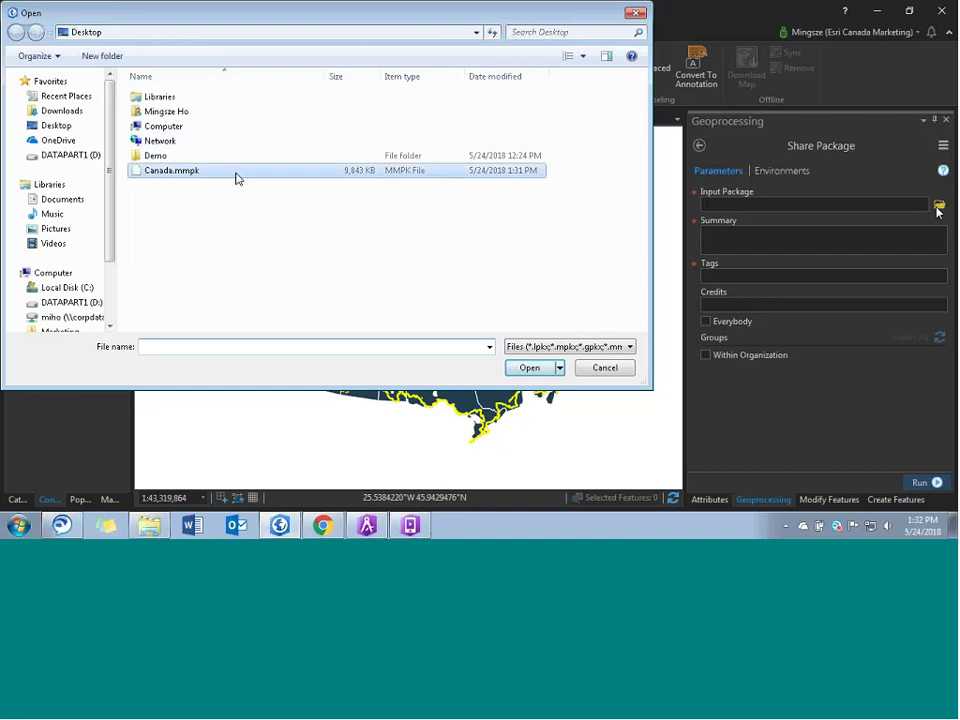
pyautogui.doubleClick(236, 177)
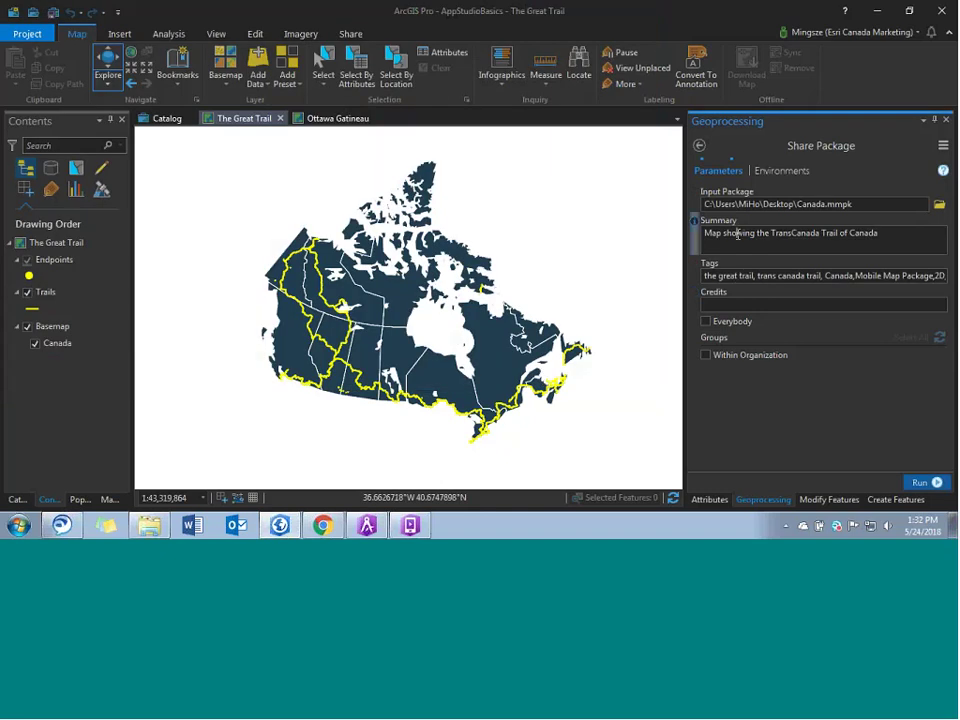
pyautogui.click(738, 321)
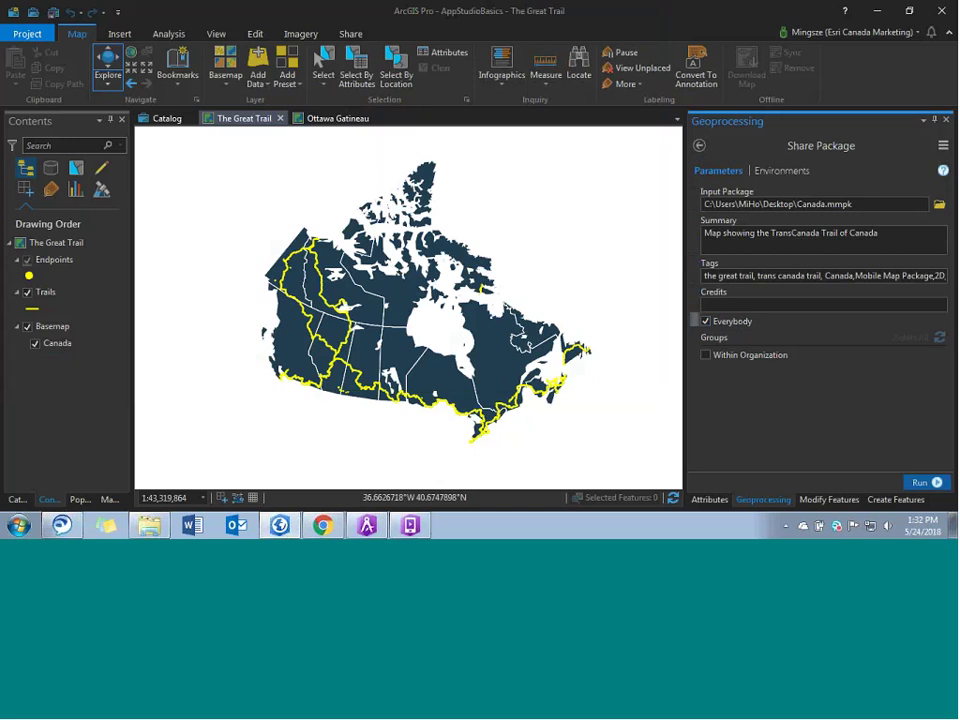
# - Check the ottawaGatineau and CanadaOffline packages in the AppStudioDemo folder, then close the running app
pyautogui.click(325, 522)
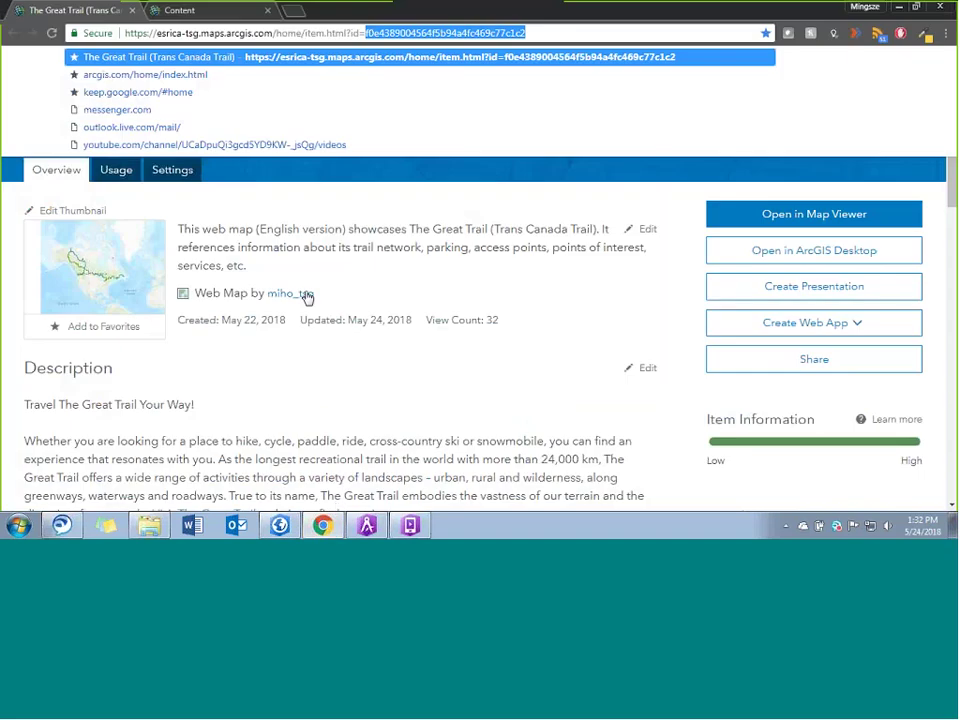
pyautogui.hotkey('ctrl', 'Tab')
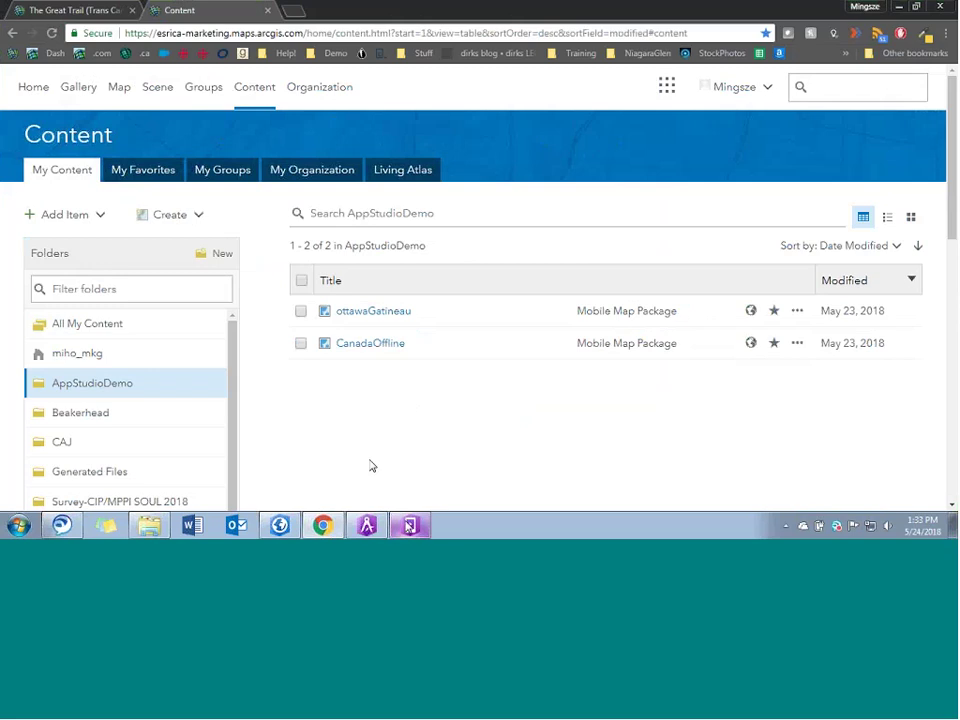
pyautogui.click(410, 525)
pyautogui.click(660, 13)
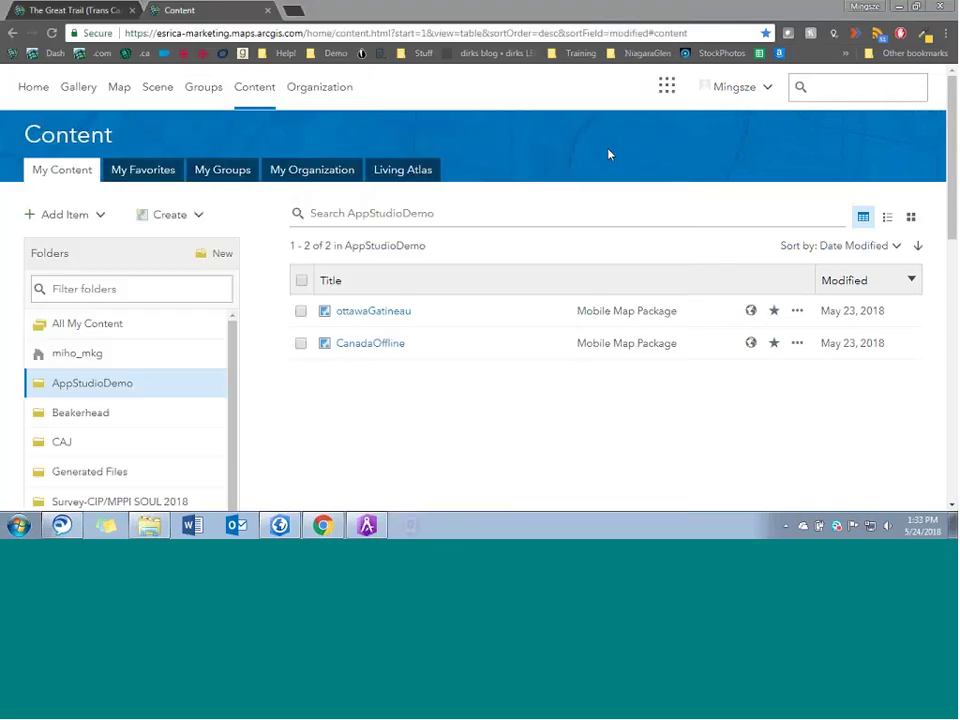
pyautogui.click(367, 525)
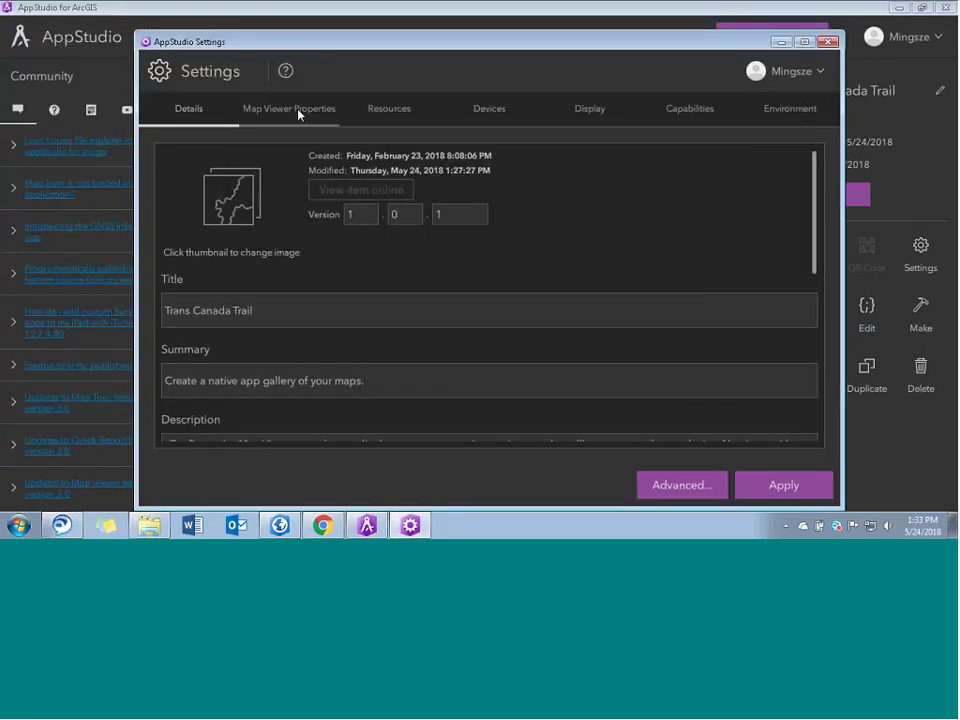
# - Replace the gallery Maps query with 'the great trail, trans canada trail, canada'
pyautogui.click(296, 109)
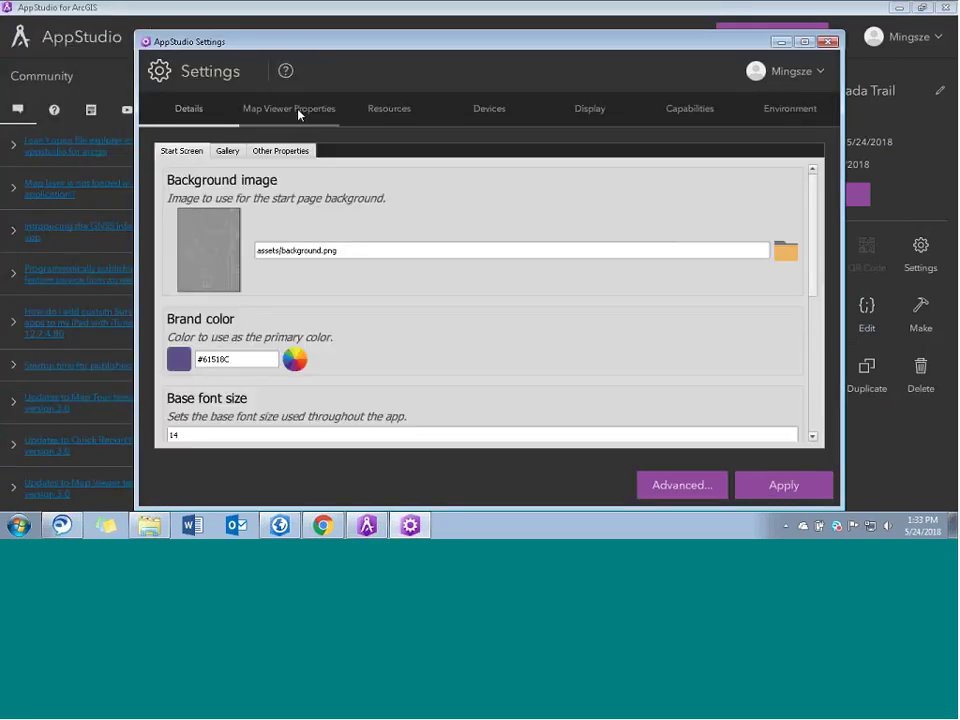
pyautogui.click(228, 150)
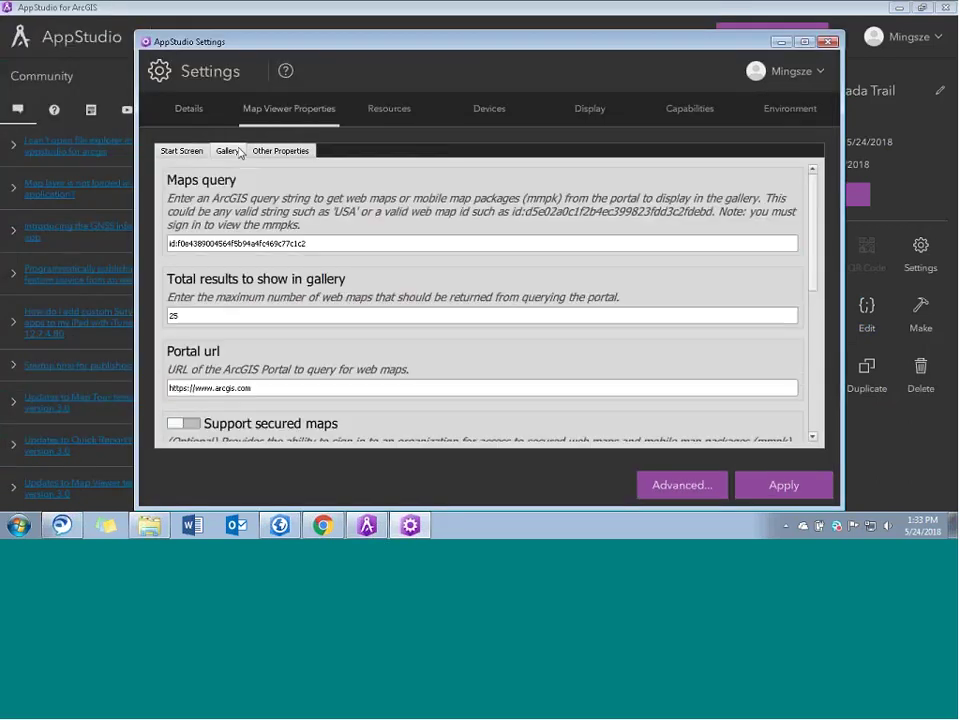
pyautogui.click(352, 241)
pyautogui.moveTo(352, 241); pyautogui.dragTo(184, 240)
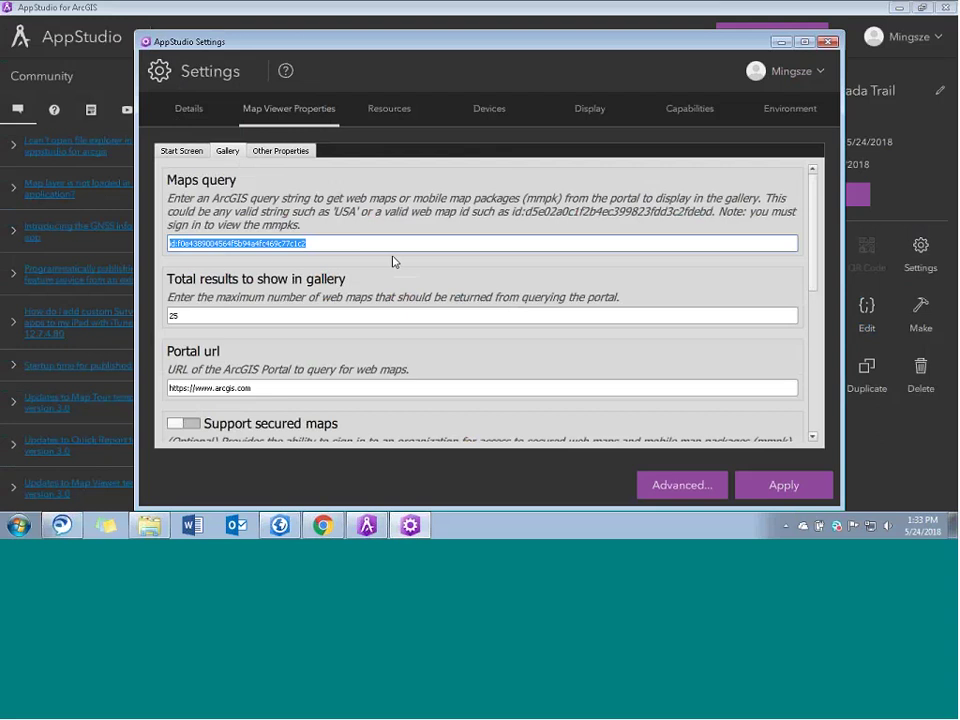
pyautogui.write('the gr')
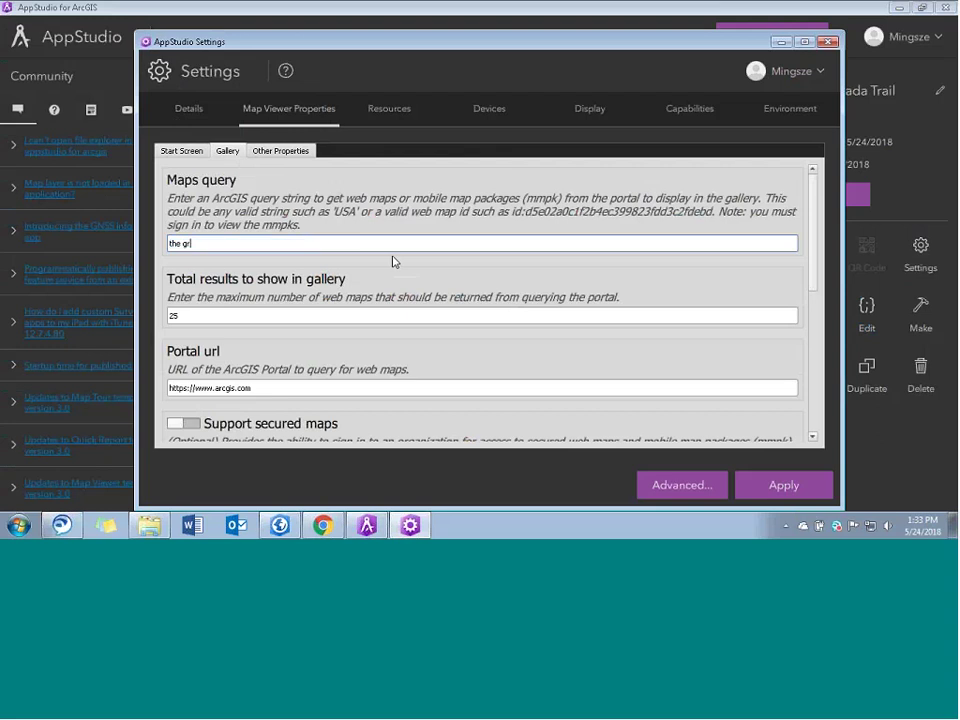
pyautogui.write('eat trail, trans canada trail, canada')
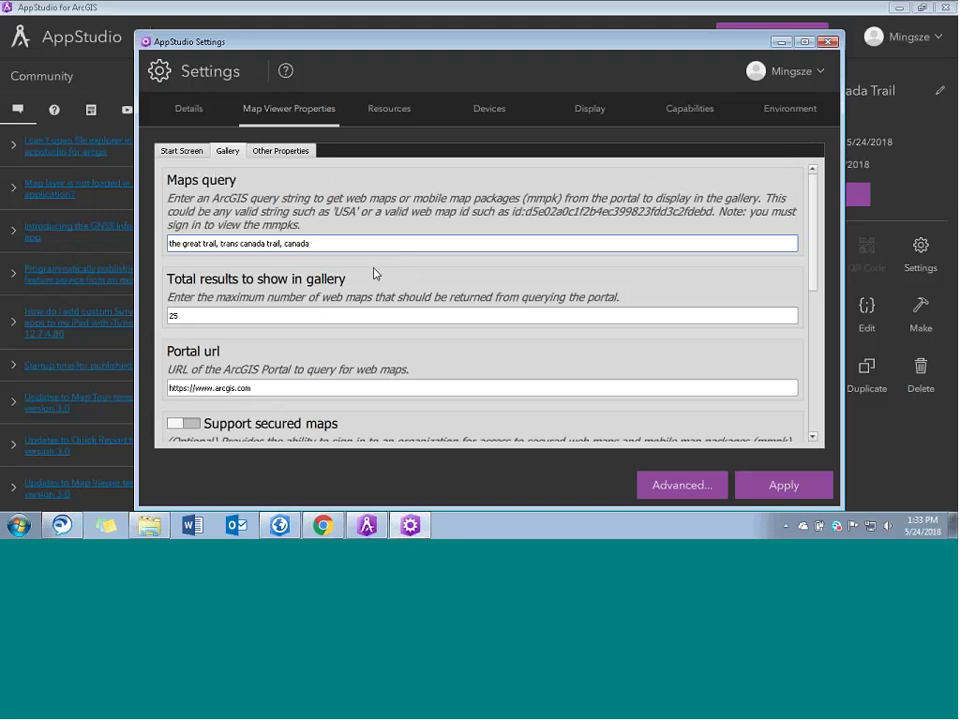
# - Set Maps to Show in Gallery to Show Both and apply the settings
pyautogui.scroll(-2, 389, 270)
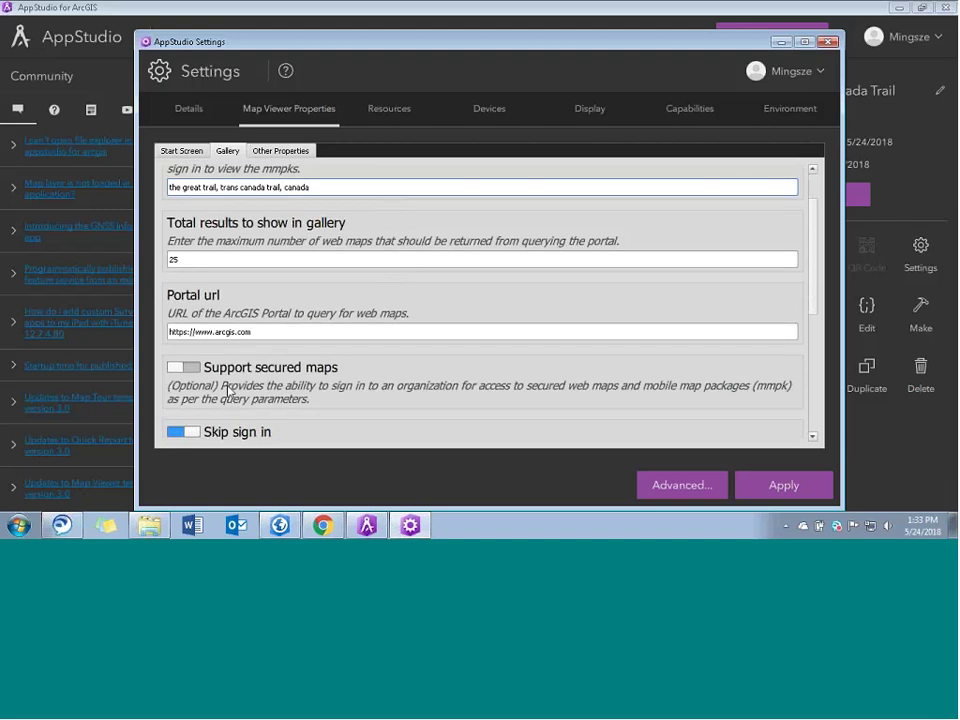
pyautogui.scroll(-1, 333, 388)
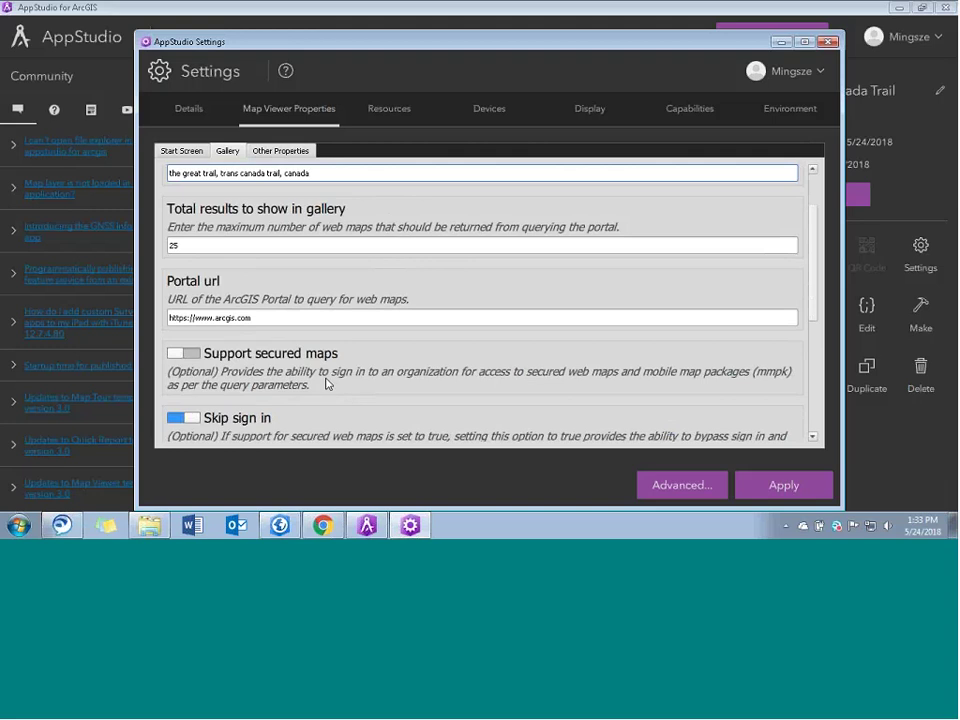
pyautogui.scroll(-3, 327, 383)
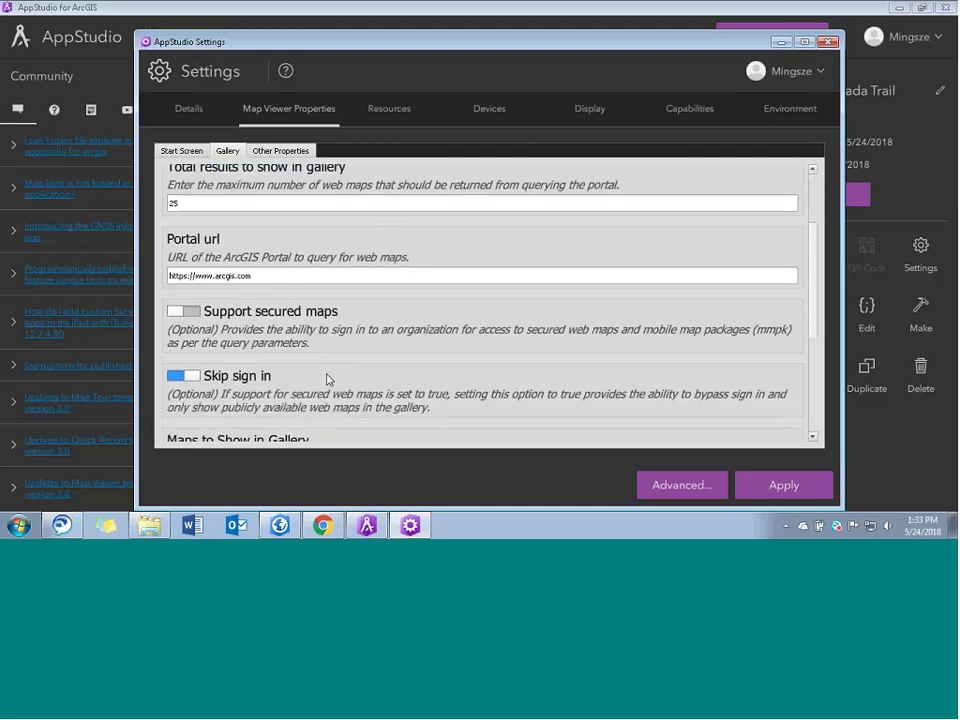
pyautogui.scroll(-6, 327, 379)
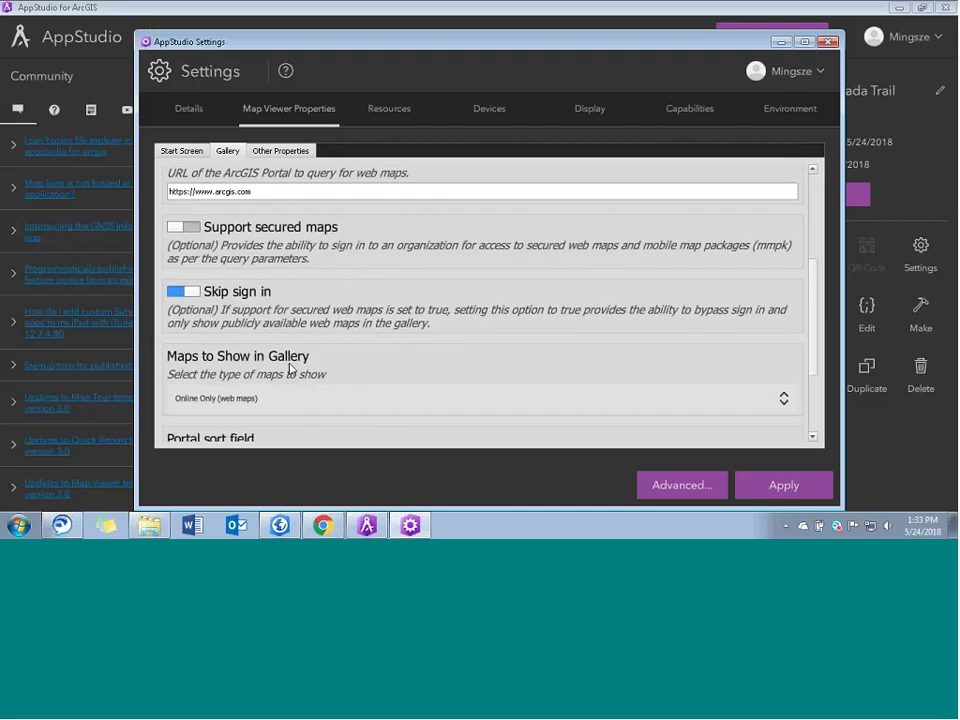
pyautogui.click(258, 397)
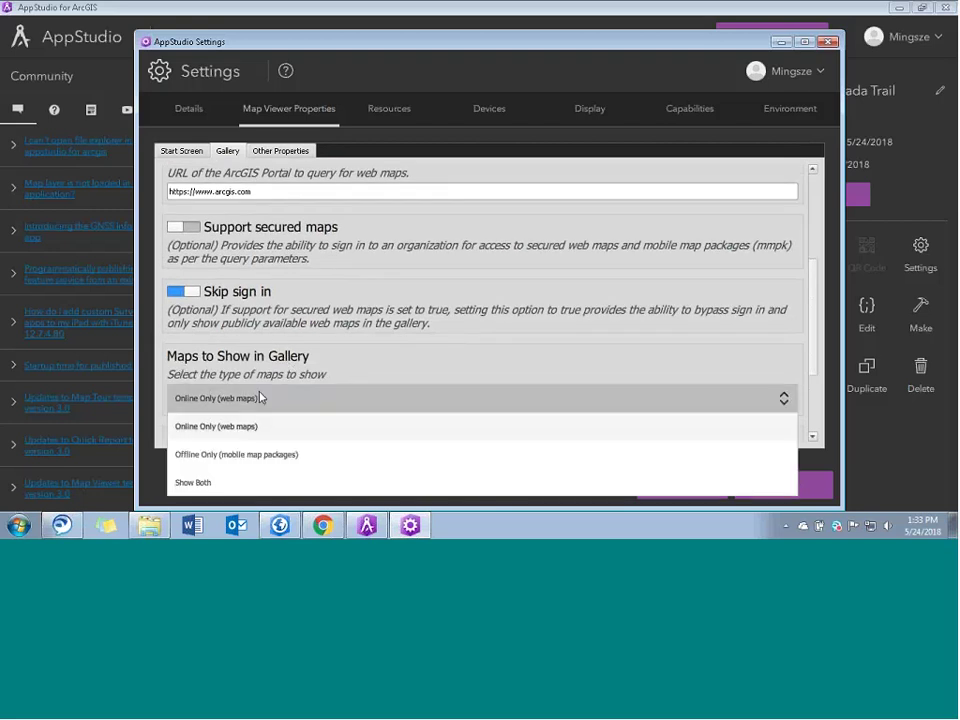
pyautogui.scroll(-2, 258, 397)
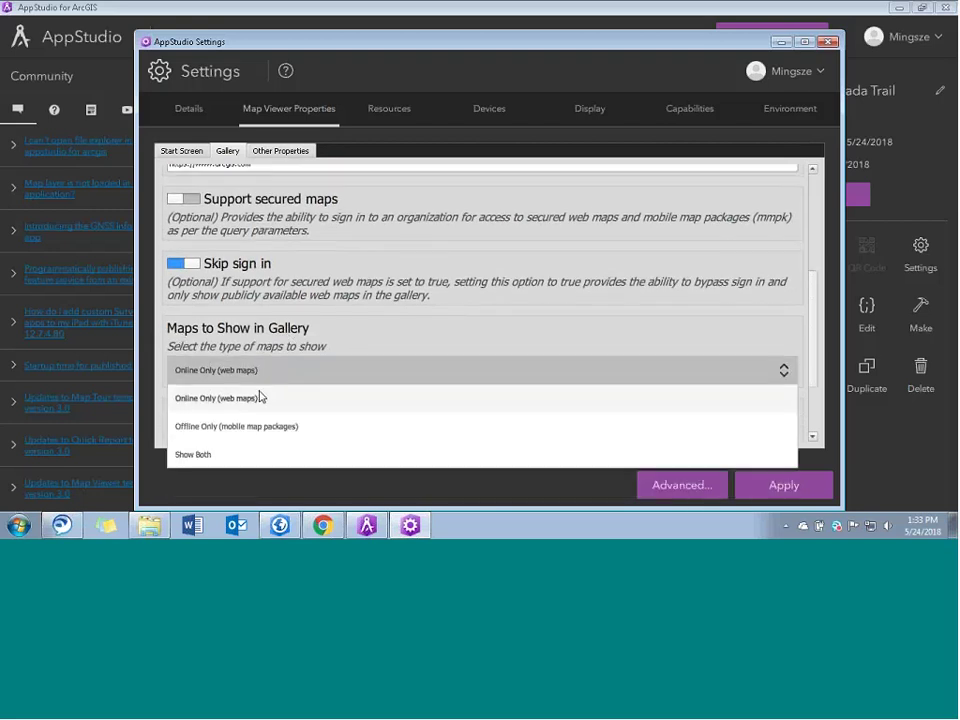
pyautogui.click(237, 455)
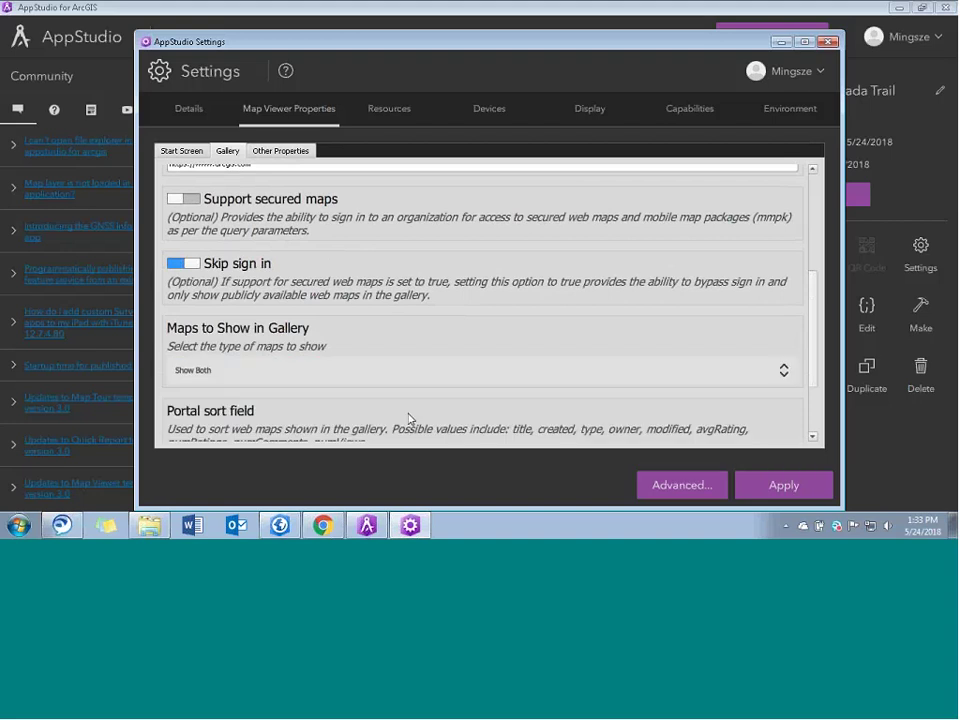
pyautogui.click(777, 486)
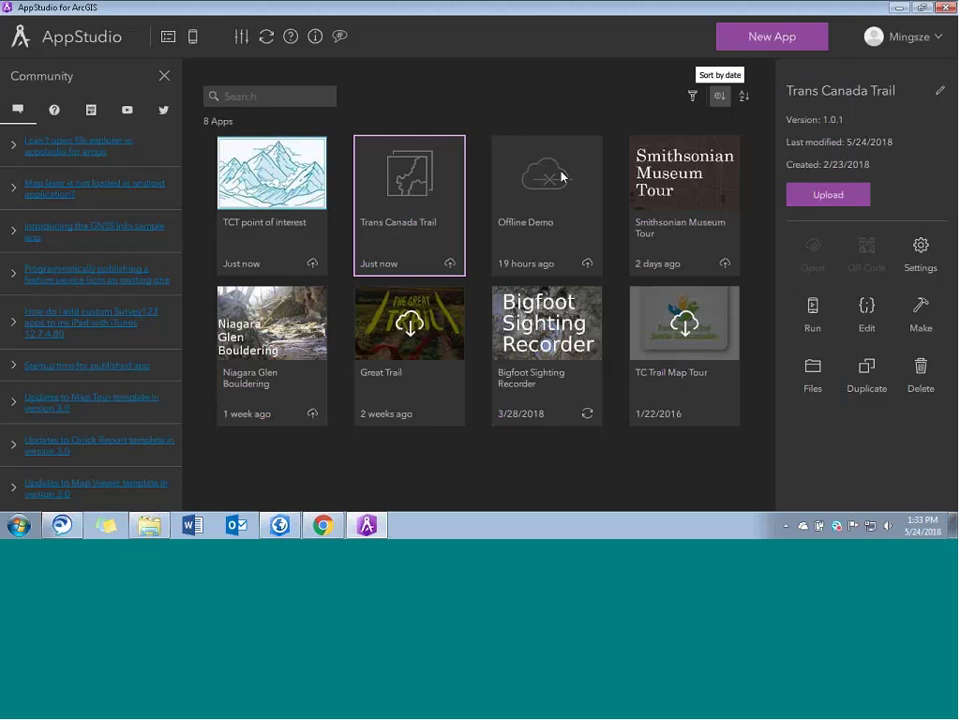
# - Run the Trans Canada Trail app, dismiss the account notice, and view its offline maps
pyautogui.rightClick(431, 175)
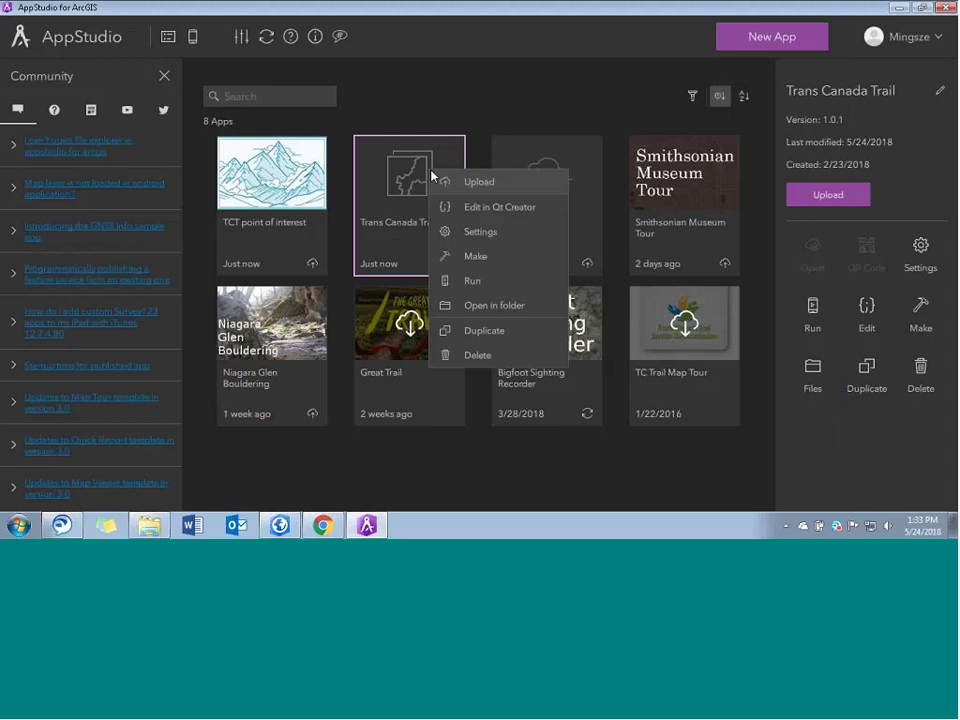
pyautogui.click(477, 284)
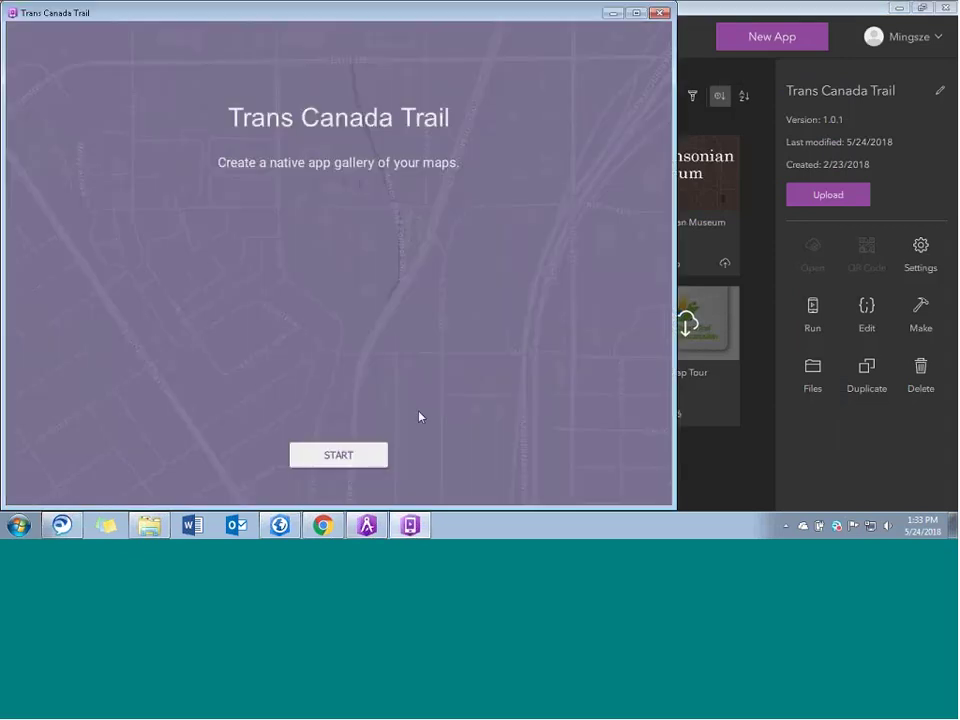
pyautogui.click(356, 459)
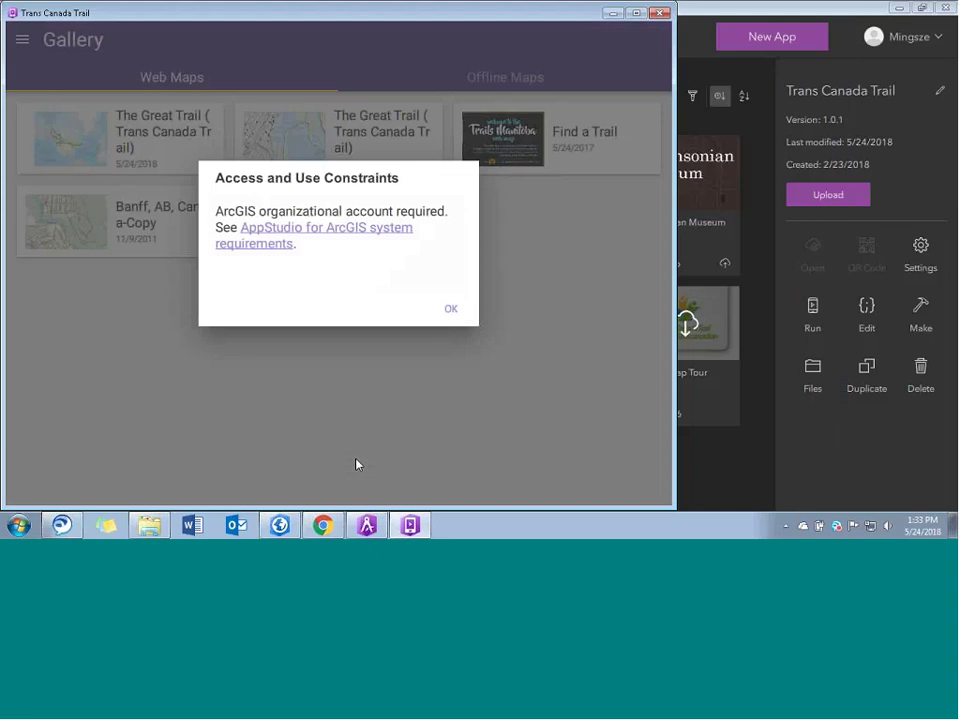
pyautogui.click(446, 312)
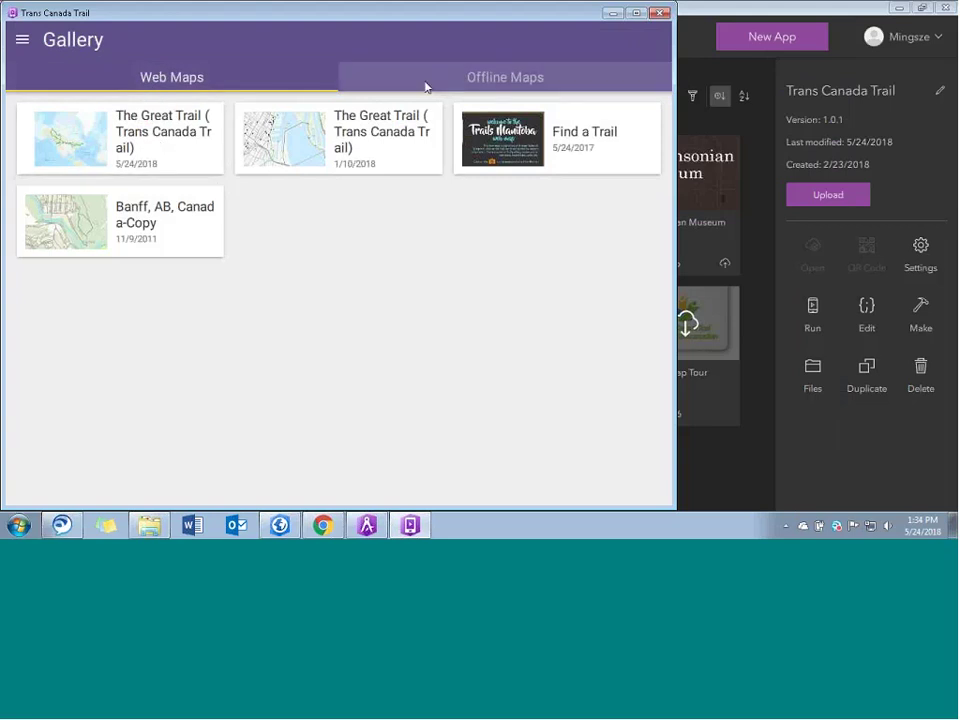
pyautogui.click(491, 79)
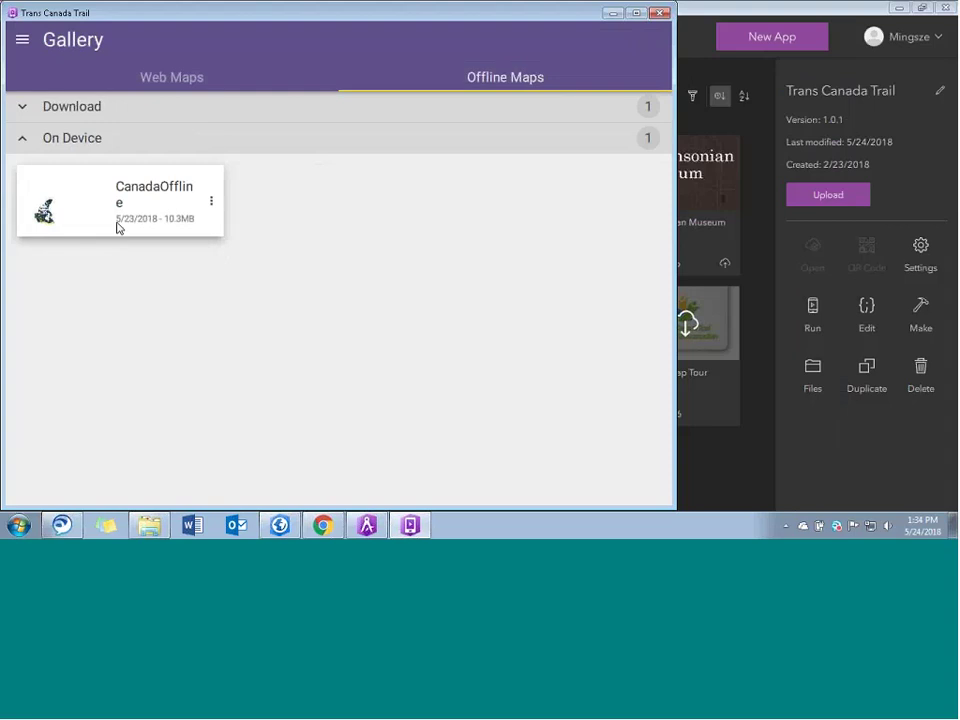
# - Download the ottawaGatineau package, then open the CanadaOffline map on the device
pyautogui.click(36, 106)
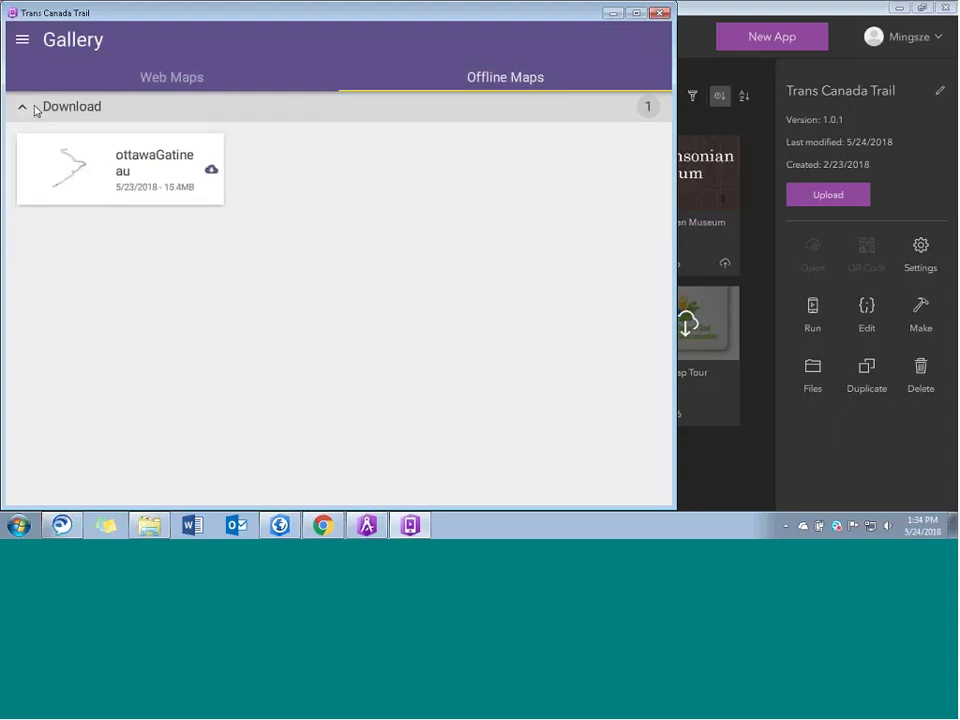
pyautogui.click(212, 172)
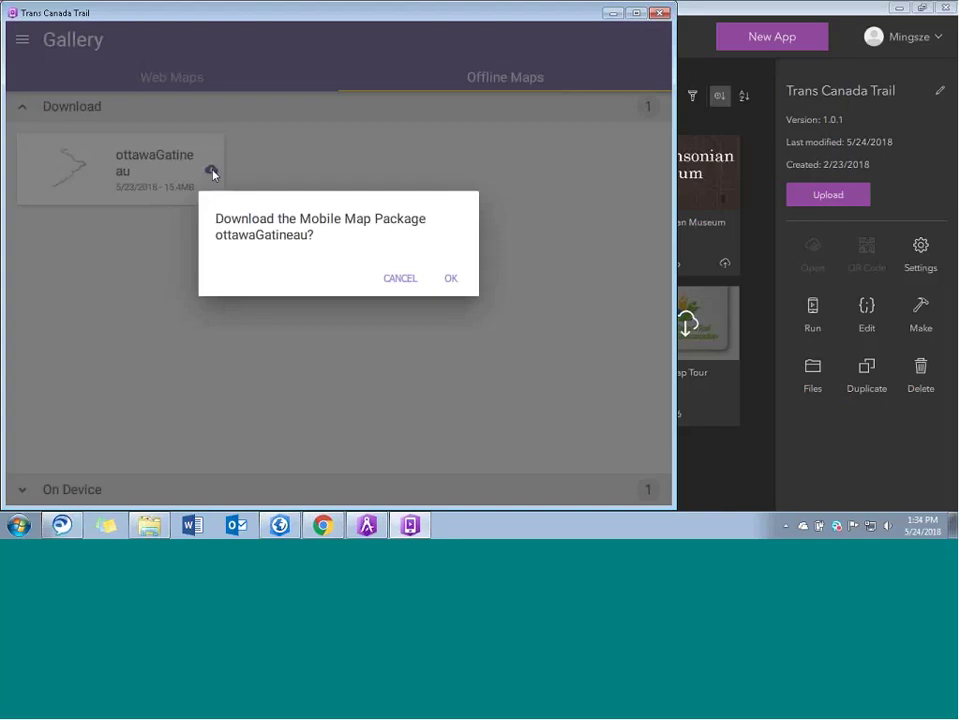
pyautogui.click(447, 279)
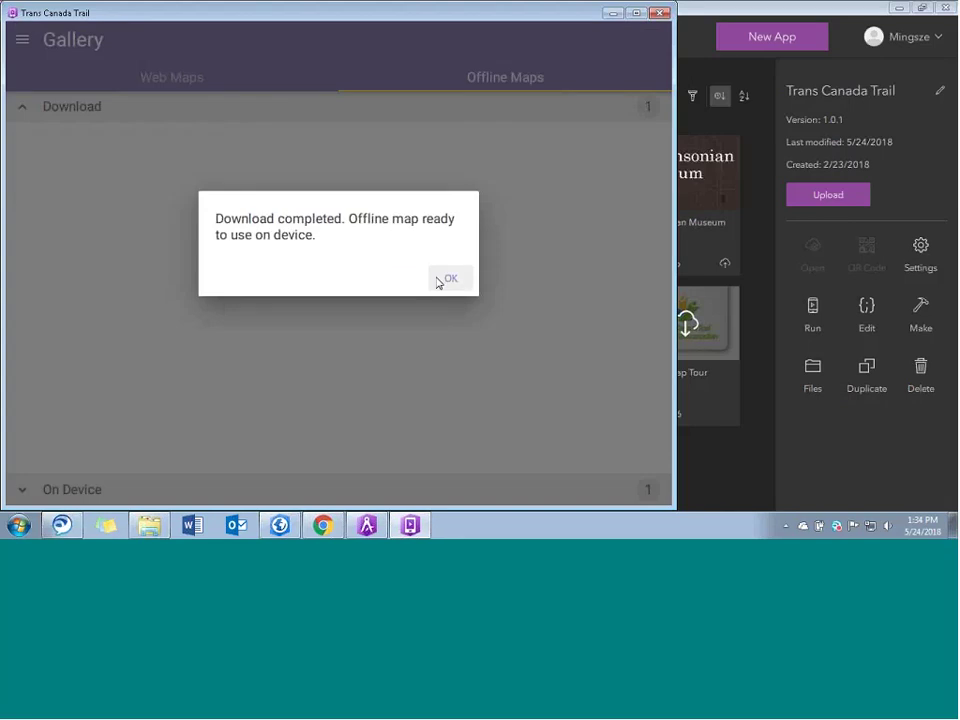
pyautogui.click(440, 277)
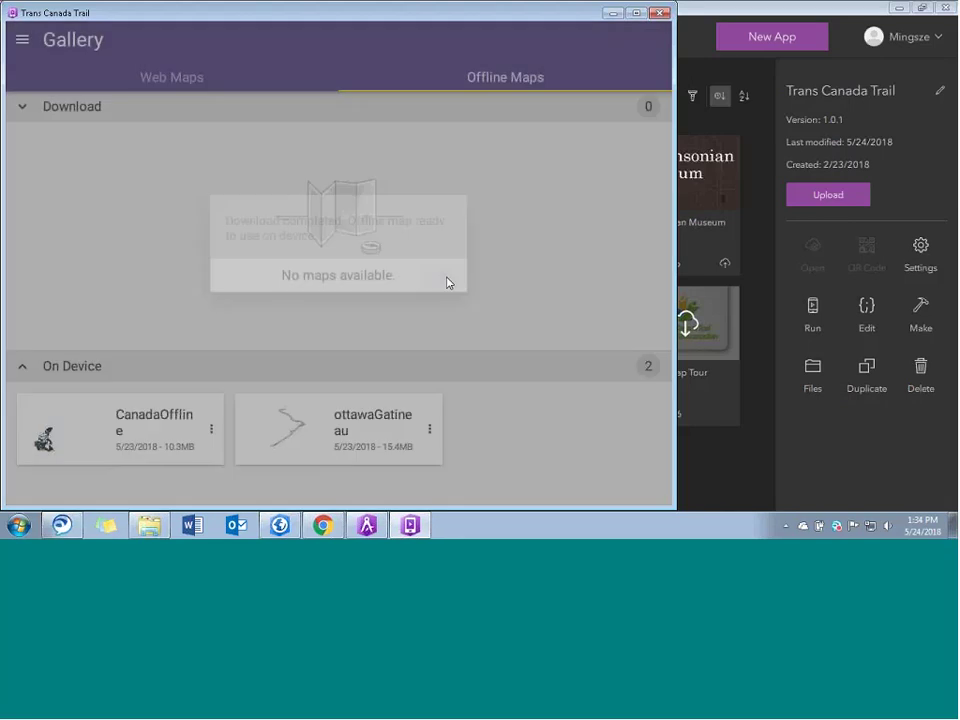
pyautogui.click(88, 204)
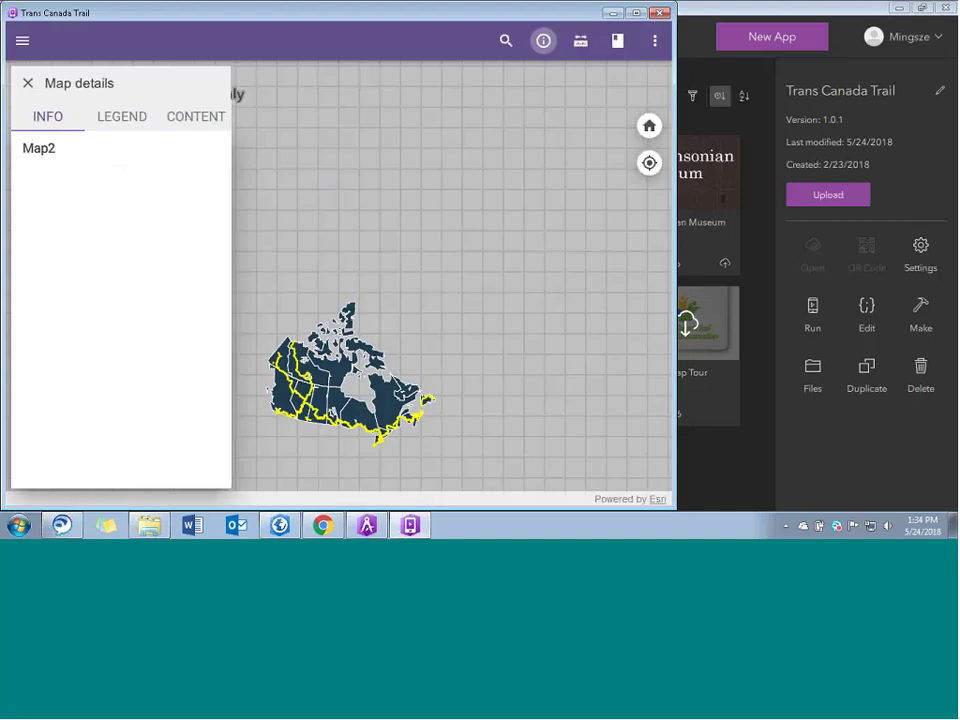
# - Zoom in and view the attributes of the trail near Yorkton
pyautogui.scroll(3, 386, 321)
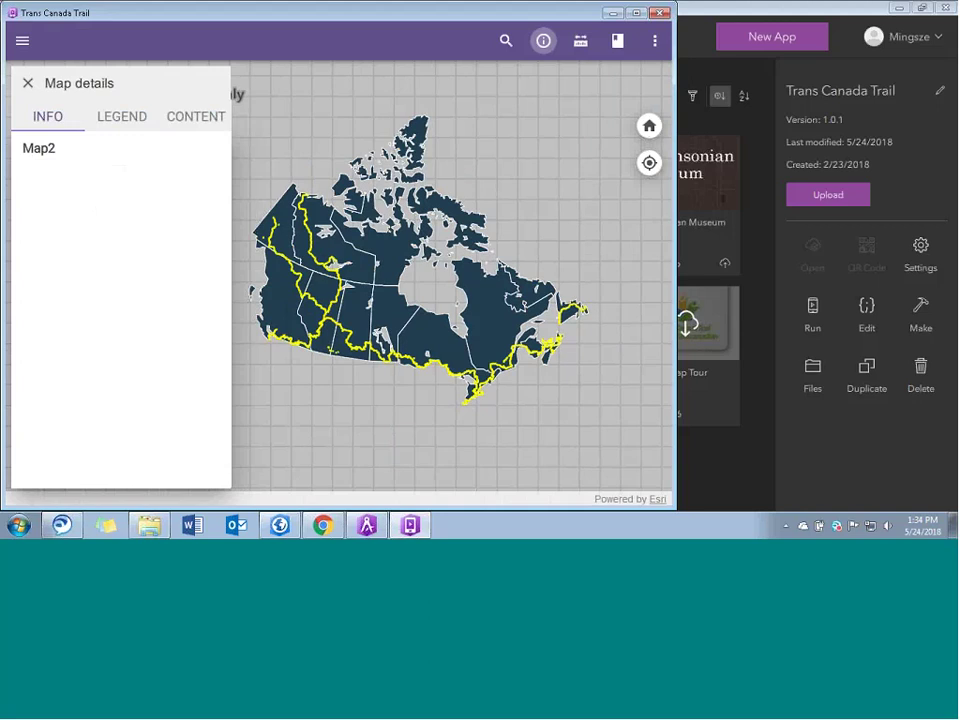
pyautogui.scroll(3, 320, 318)
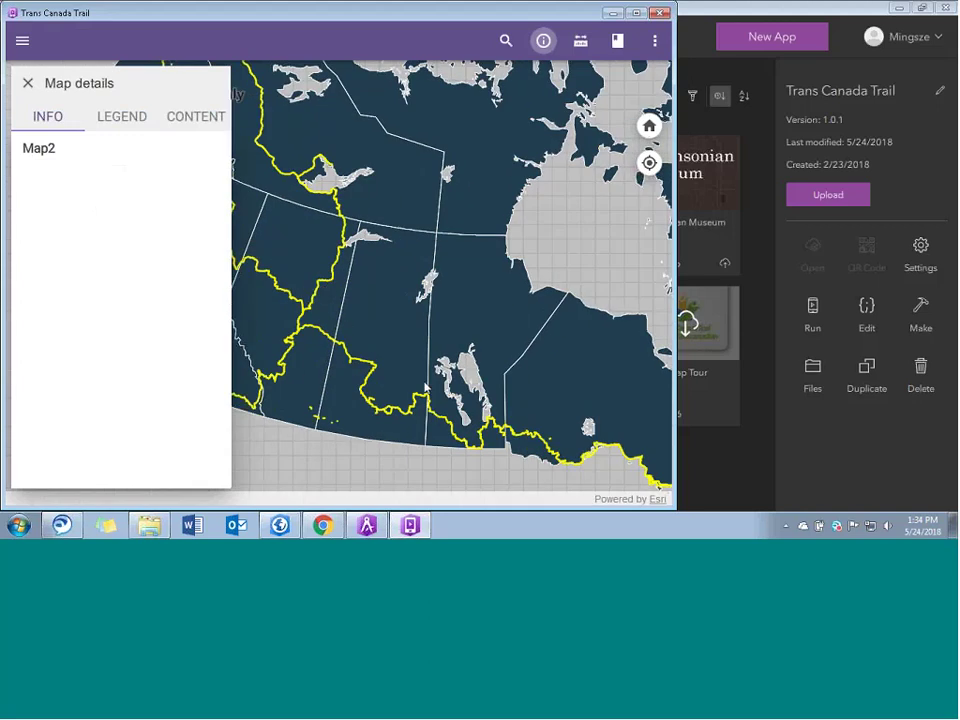
pyautogui.click(320, 318)
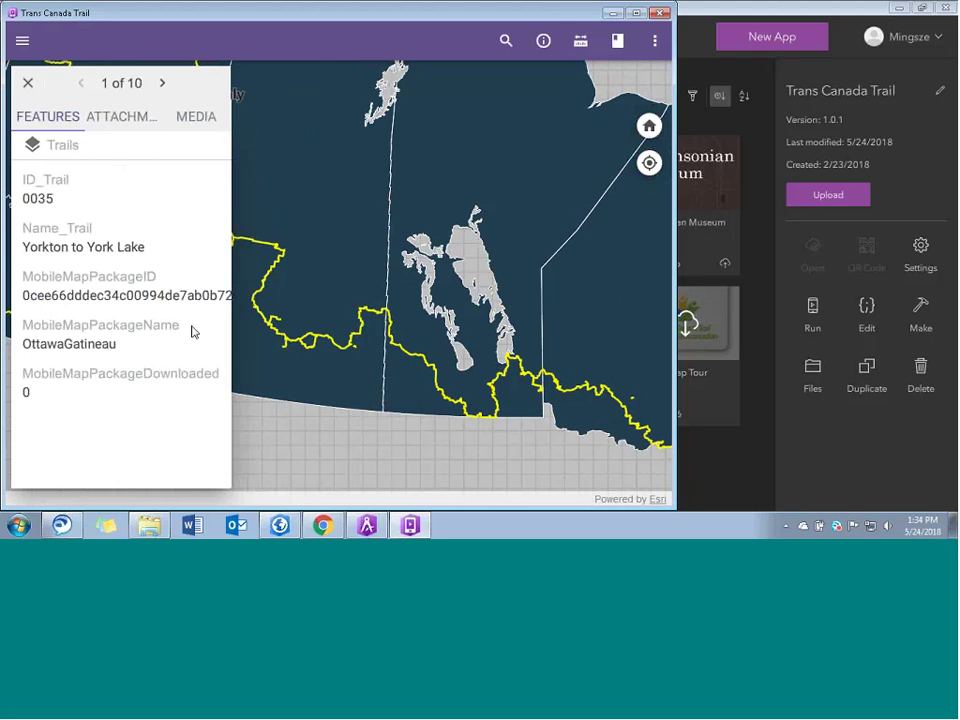
# - Overlay a Lat/Long Grid graticule on the map
pyautogui.moveTo(539, 202); pyautogui.dragTo(476, 202)
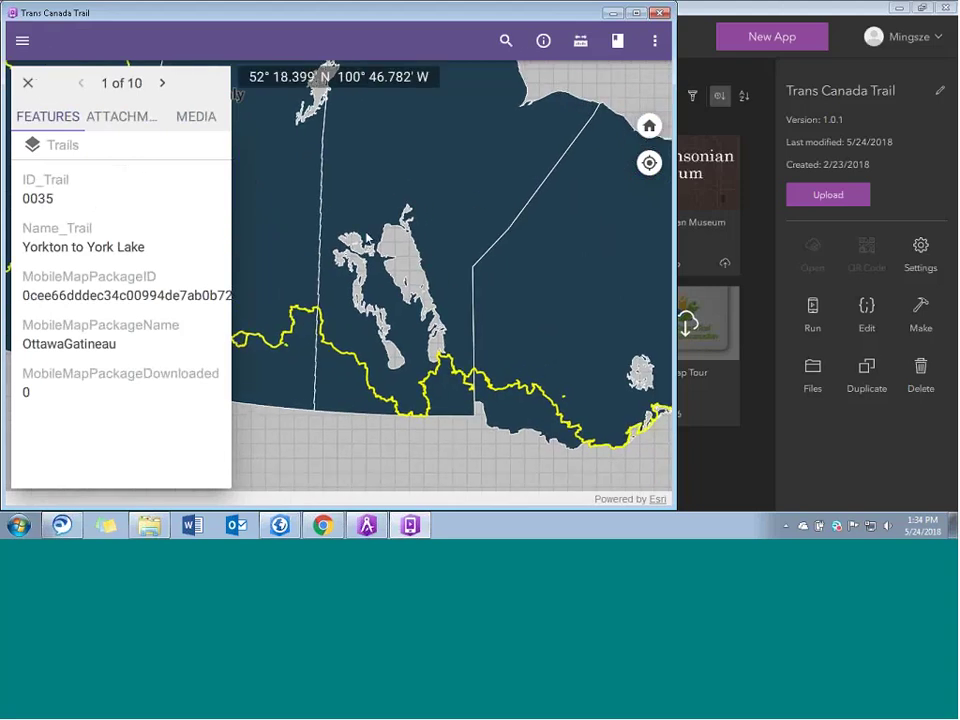
pyautogui.scroll(-3, 470, 205)
pyautogui.scroll(-2, 497, 204)
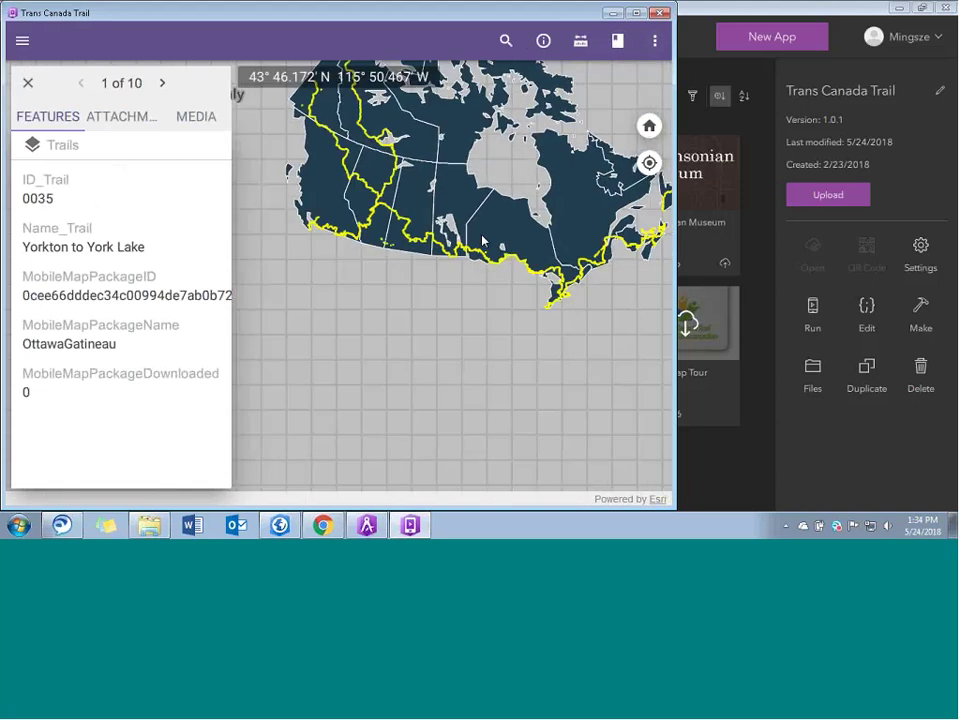
pyautogui.click(655, 40)
pyautogui.click(626, 78)
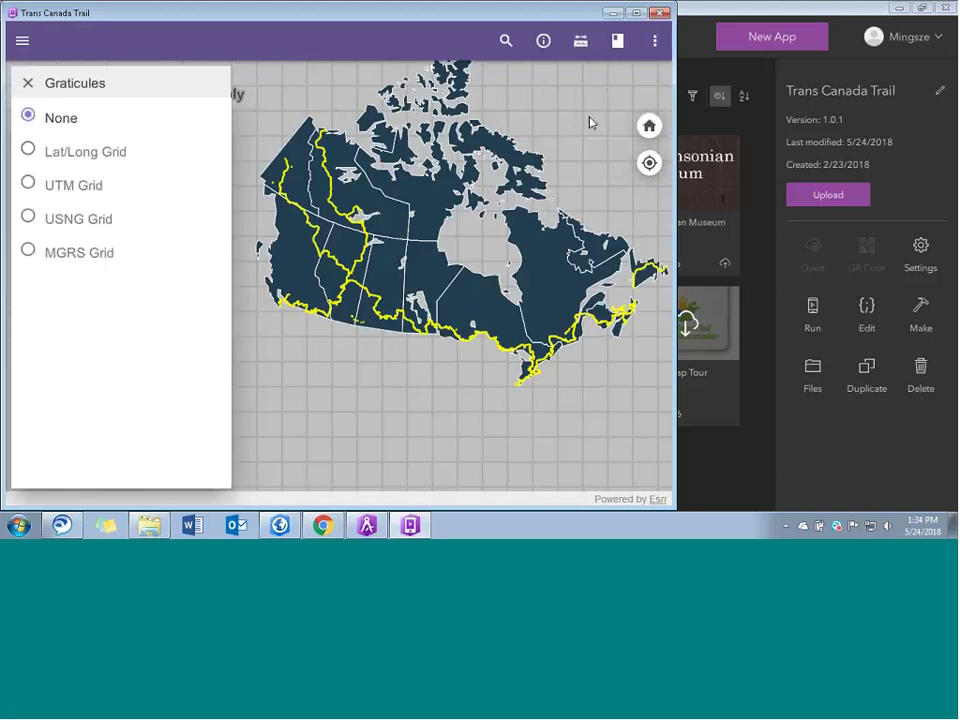
pyautogui.click(116, 152)
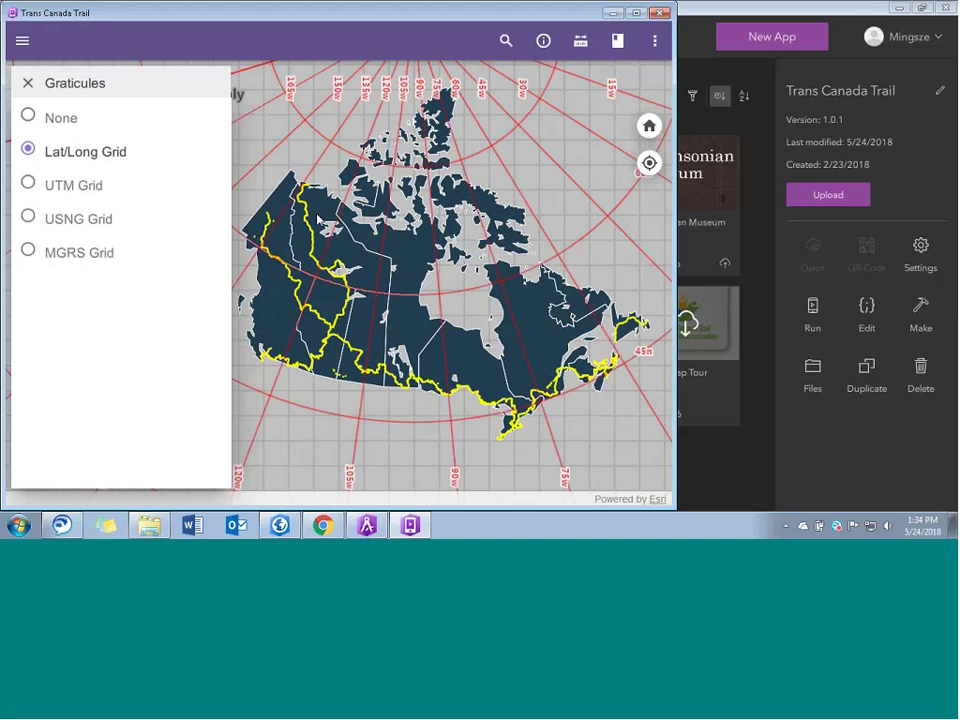
# - Pan over western Canada to inspect the grid, then open the navigation drawer
pyautogui.scroll(2, 362, 272)
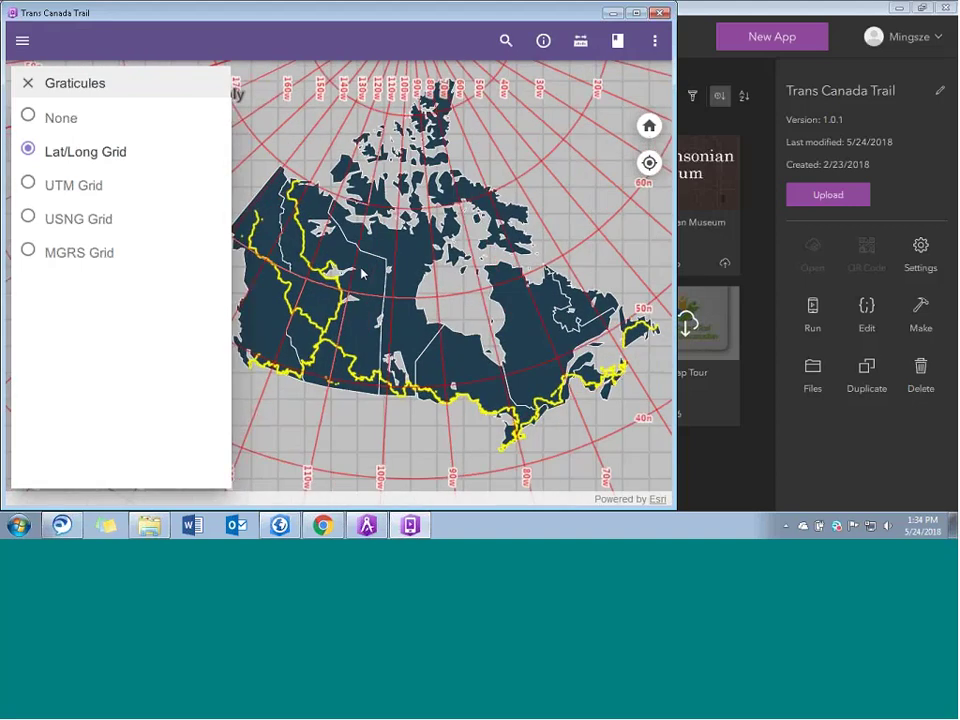
pyautogui.moveTo(455, 135); pyautogui.dragTo(606, 142)
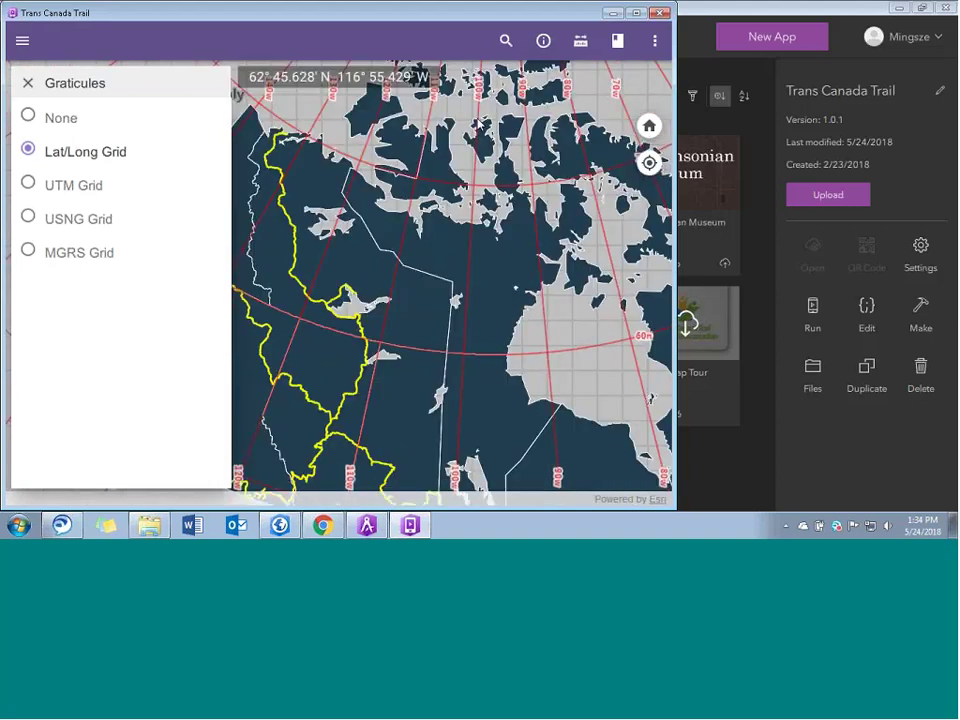
pyautogui.moveTo(335, 112); pyautogui.dragTo(440, 103)
pyautogui.moveTo(431, 227); pyautogui.dragTo(418, 184)
pyautogui.scroll(2, 418, 183)
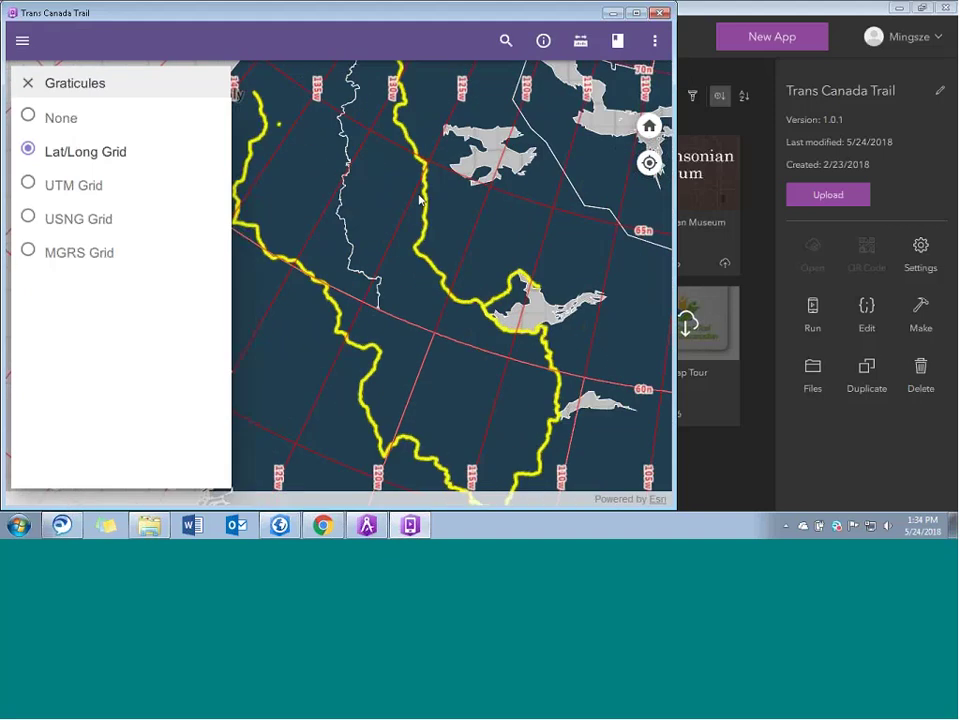
pyautogui.scroll(-1, 495, 216)
pyautogui.scroll(-2, 495, 216)
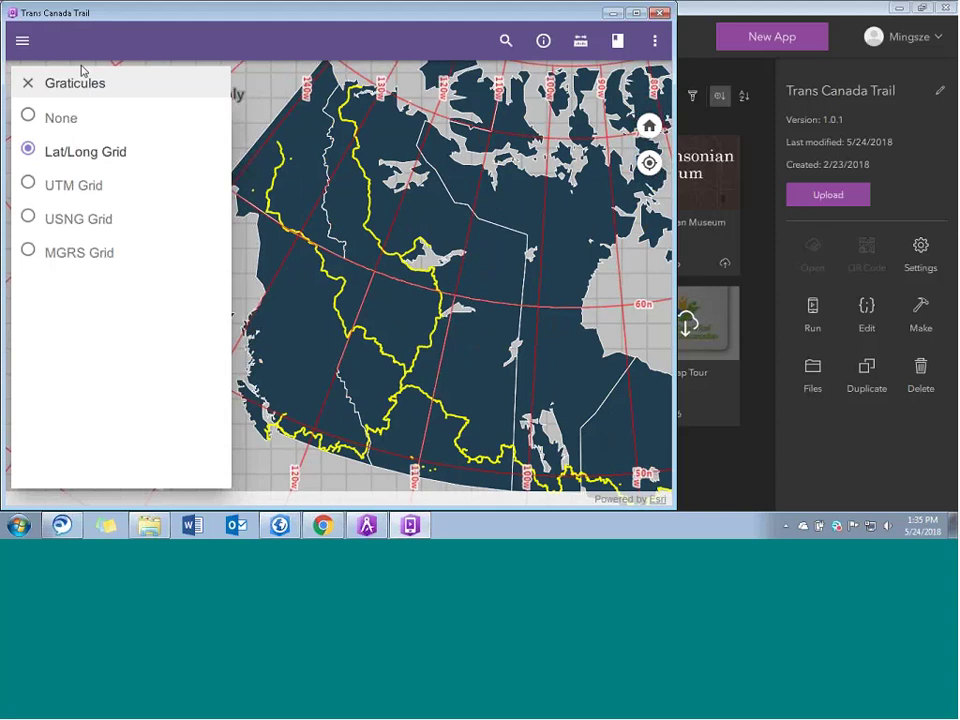
pyautogui.click(23, 41)
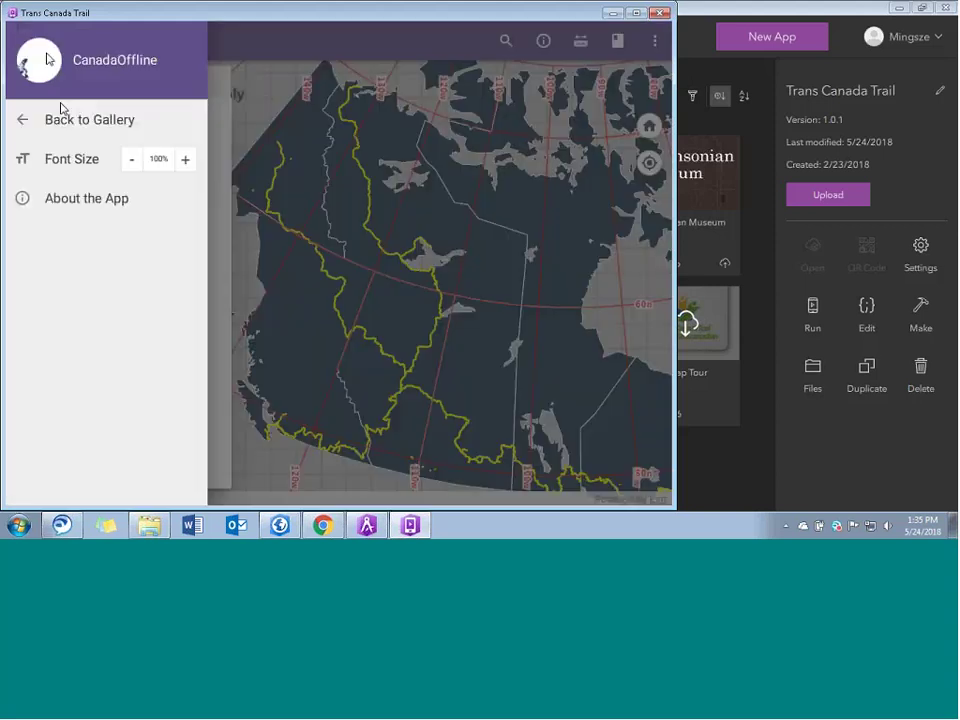
# - Return to the gallery and open ottawaGatineau, exploring central Ottawa and Gatineau
pyautogui.click(60, 119)
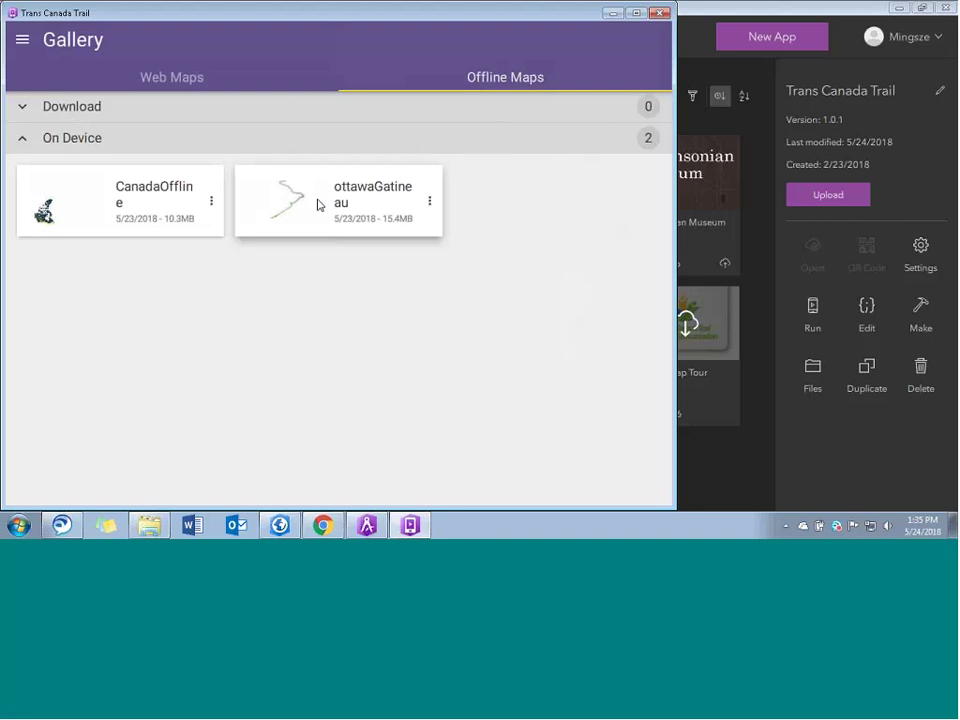
pyautogui.click(289, 202)
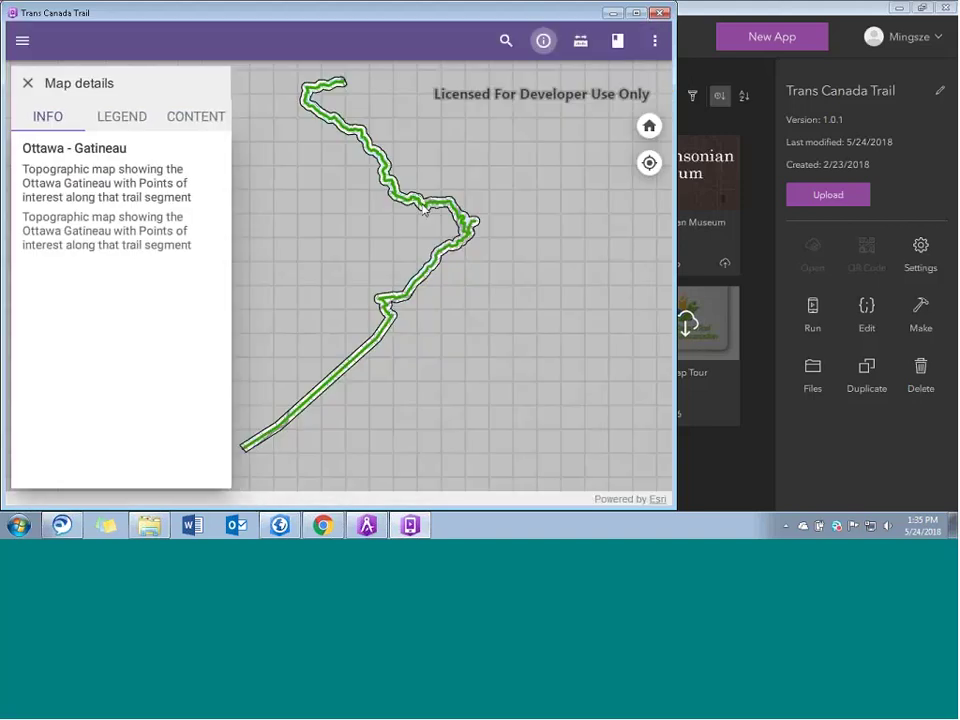
pyautogui.scroll(3, 469, 236)
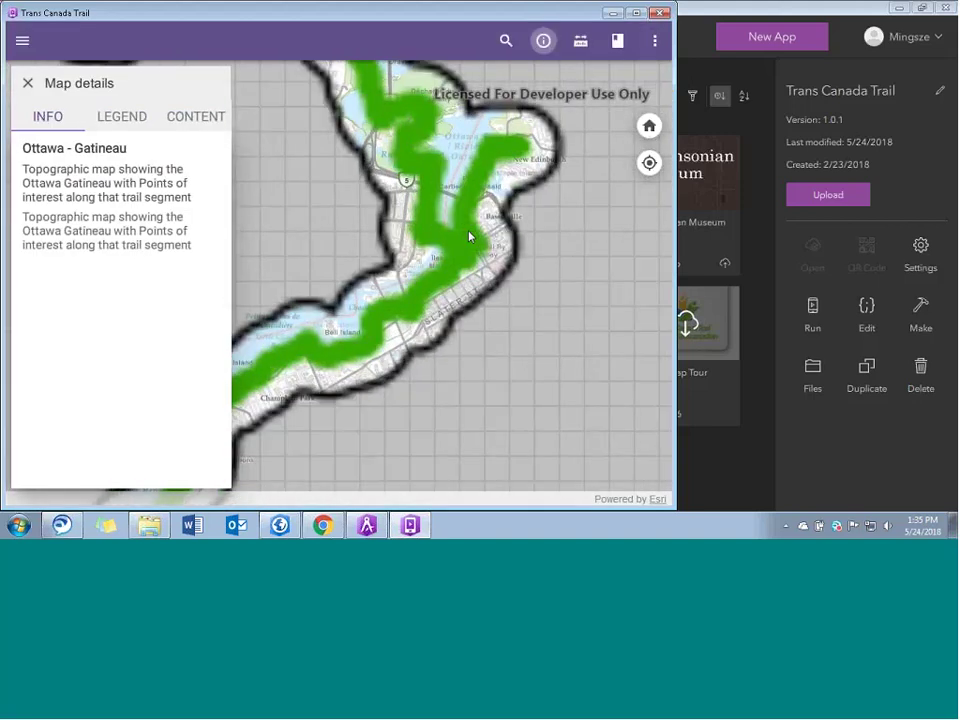
pyautogui.scroll(3, 469, 236)
pyautogui.moveTo(465, 205); pyautogui.dragTo(530, 218)
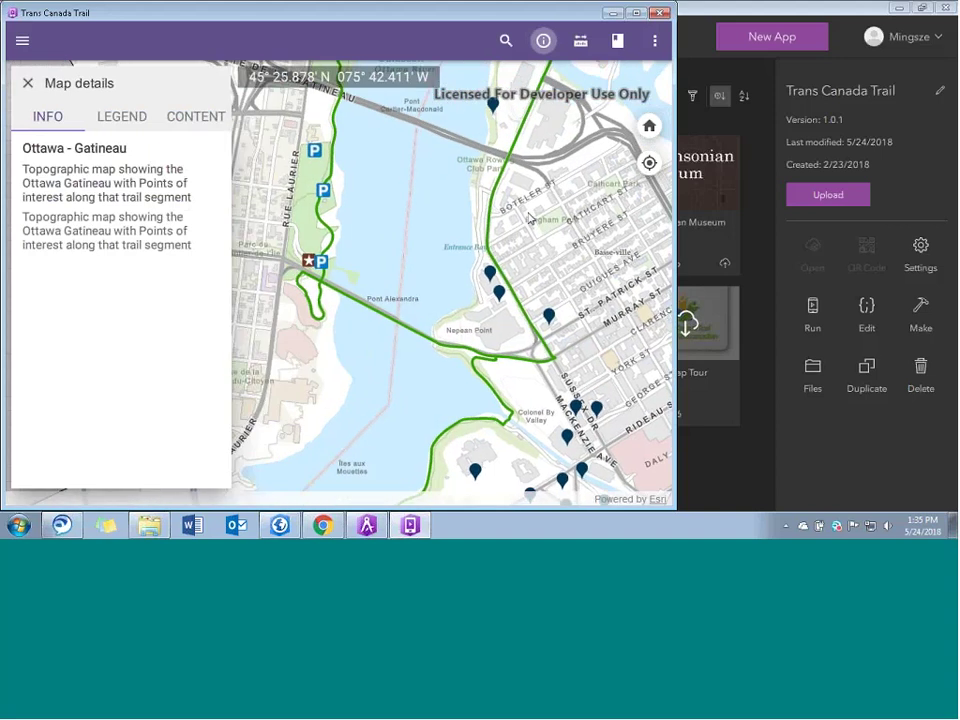
pyautogui.moveTo(334, 142); pyautogui.dragTo(419, 170)
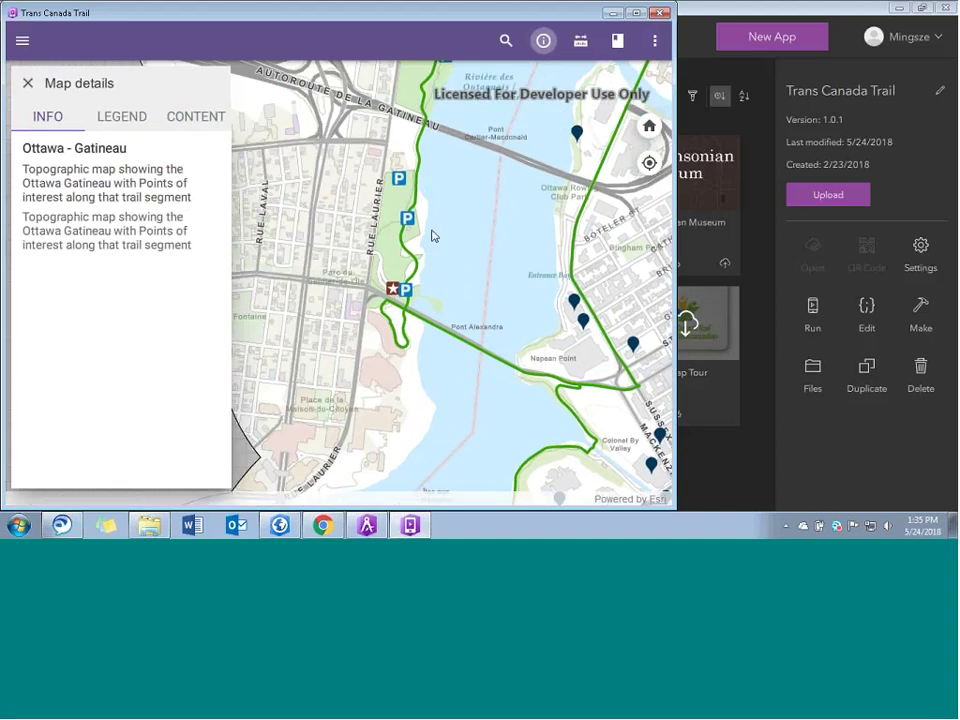
pyautogui.moveTo(472, 250); pyautogui.dragTo(358, 196)
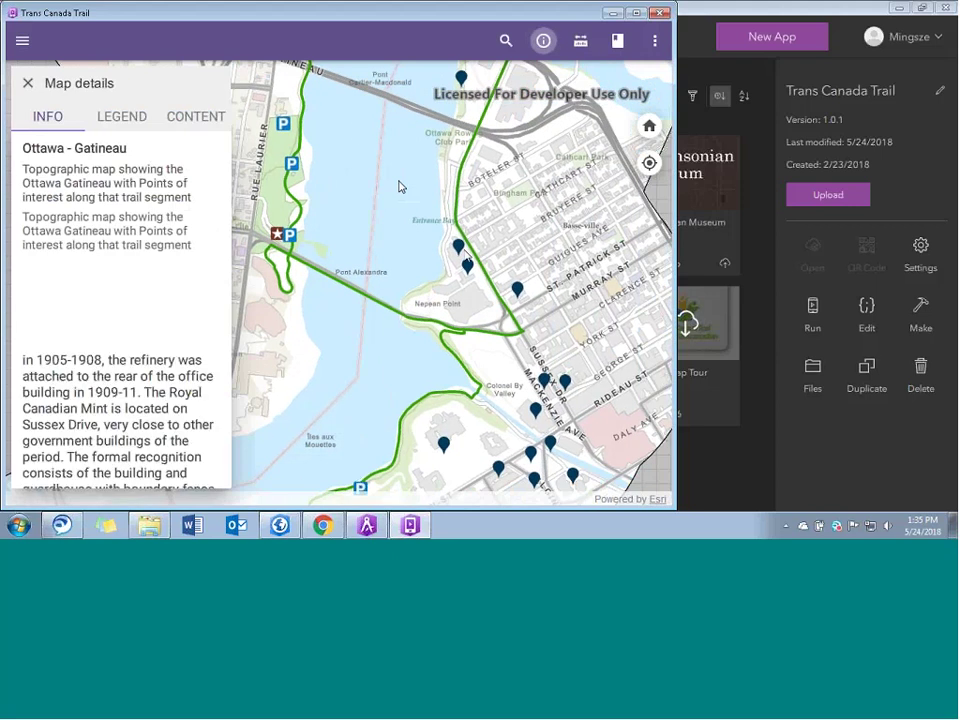
pyautogui.scroll(-8, 160, 297)
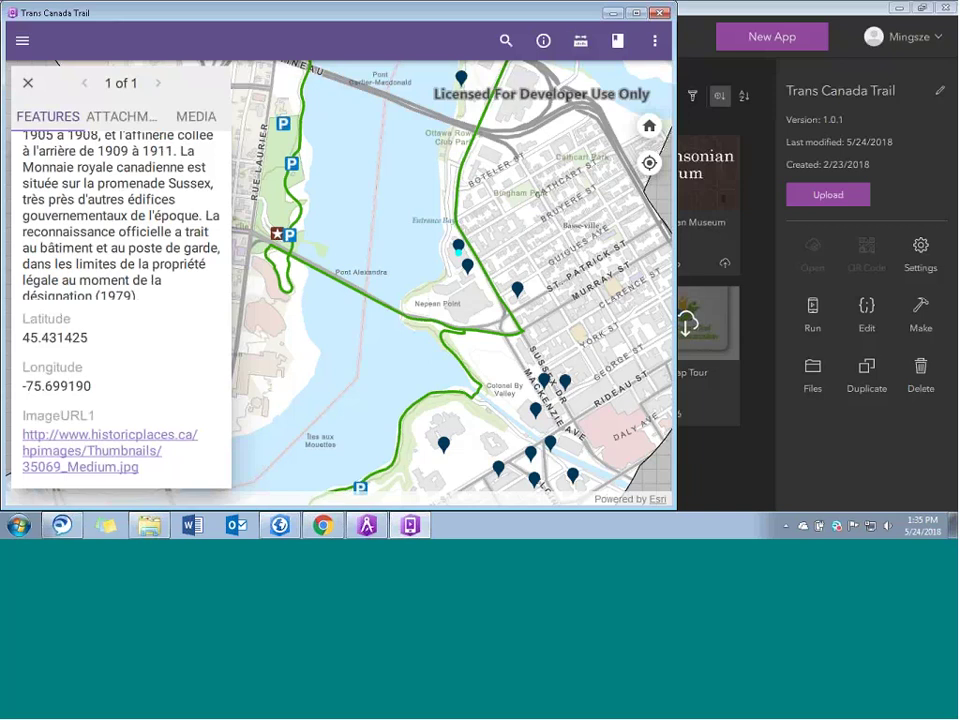
# - Close the test app and the Make window, returning to the AppStudio app gallery
pyautogui.click(659, 14)
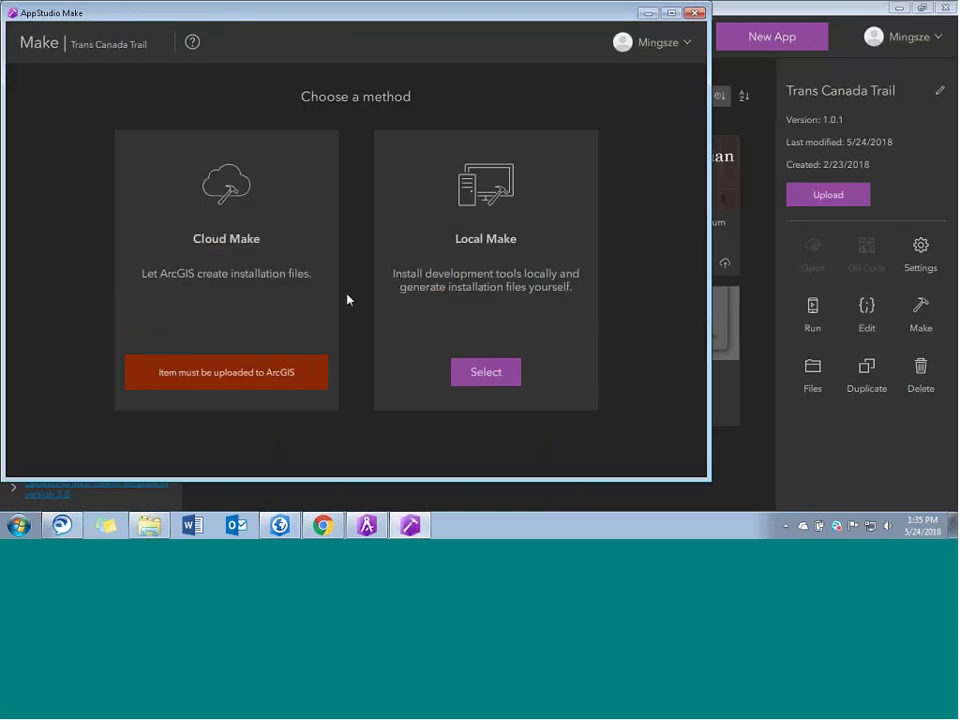
pyautogui.click(696, 13)
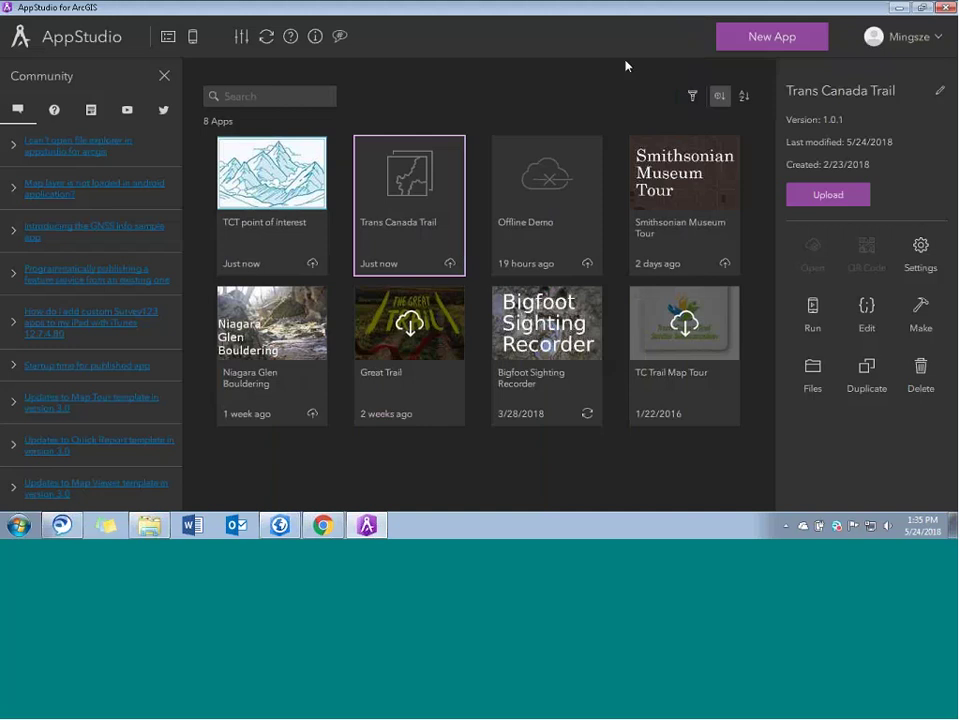
pyautogui.click(367, 527)
pyautogui.click(367, 527)
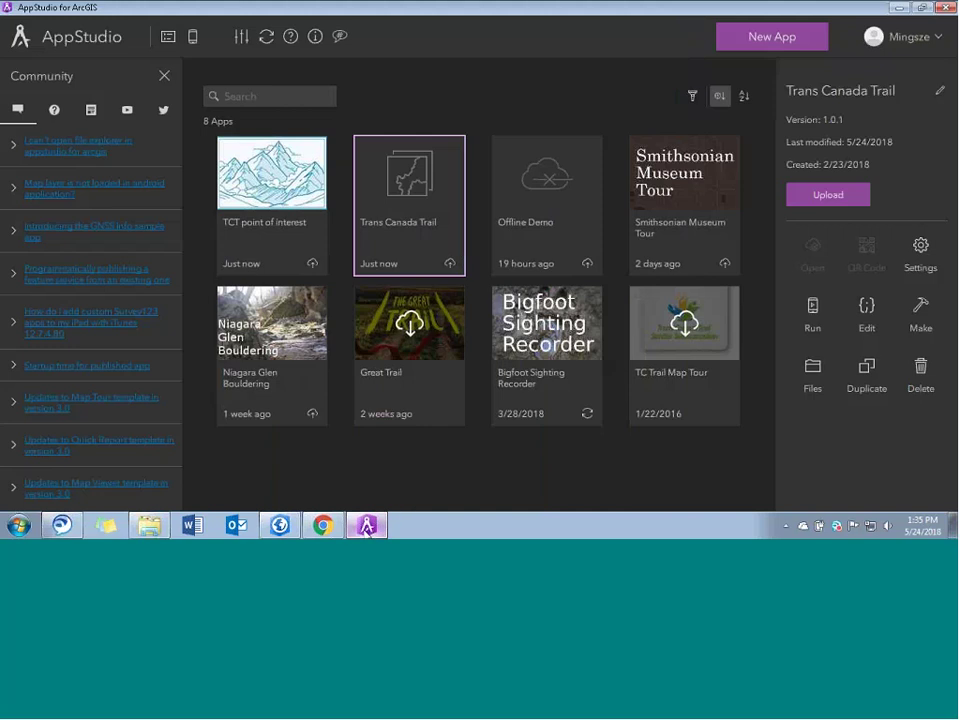